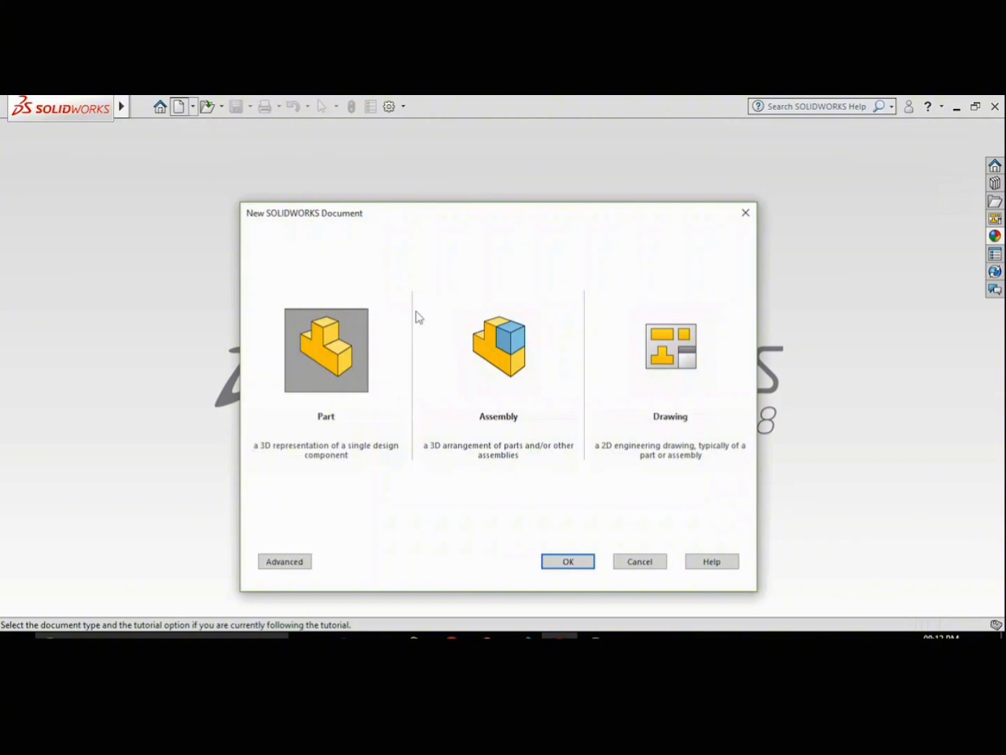
- Create a new part document and set its scene background to Plain White
click(567, 563)
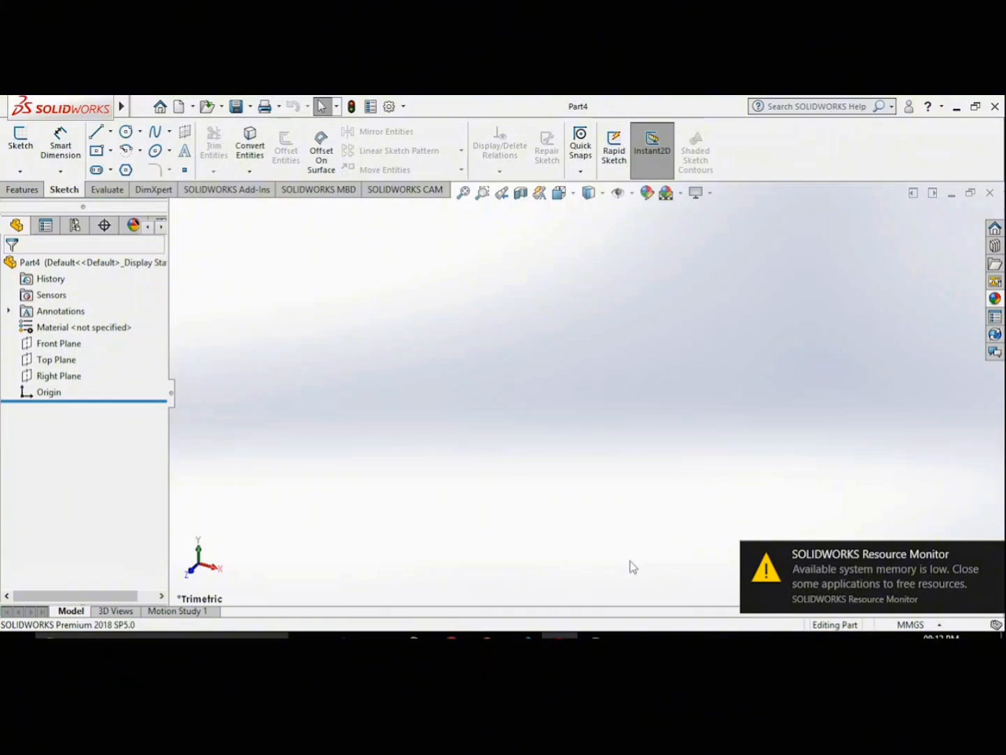
click(992, 553)
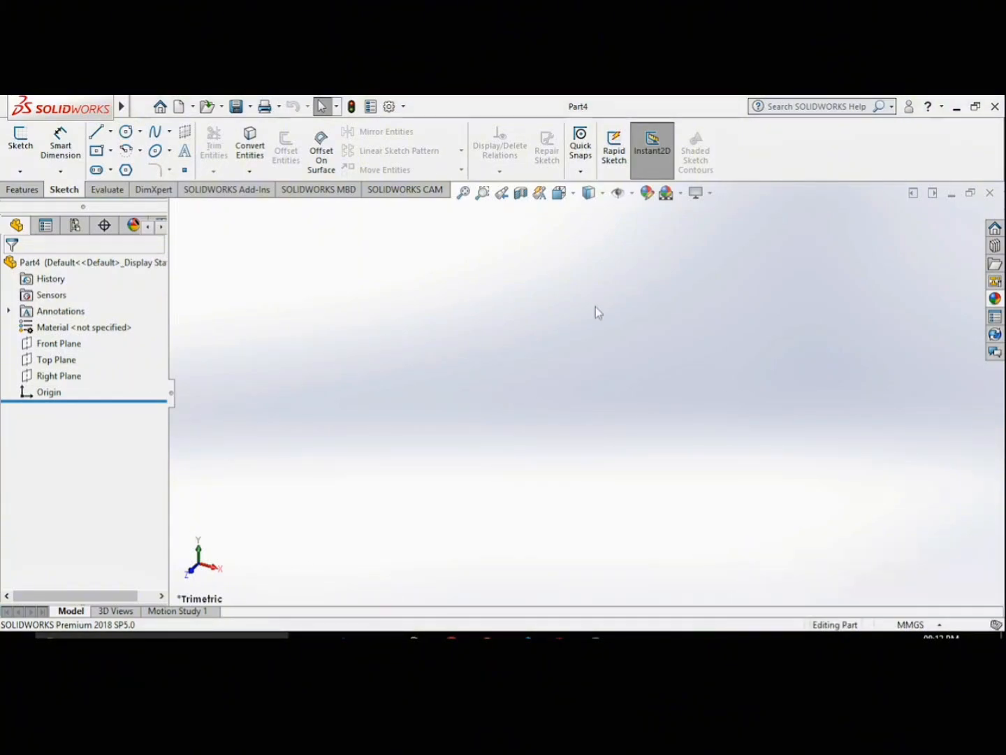
click(712, 194)
click(682, 194)
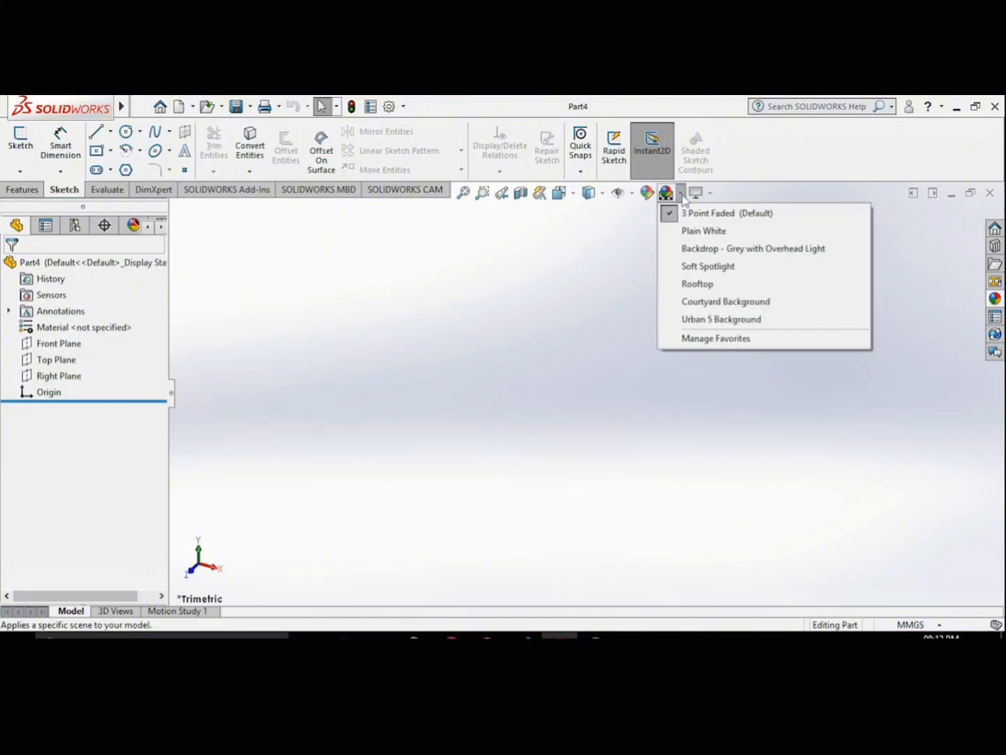
click(692, 231)
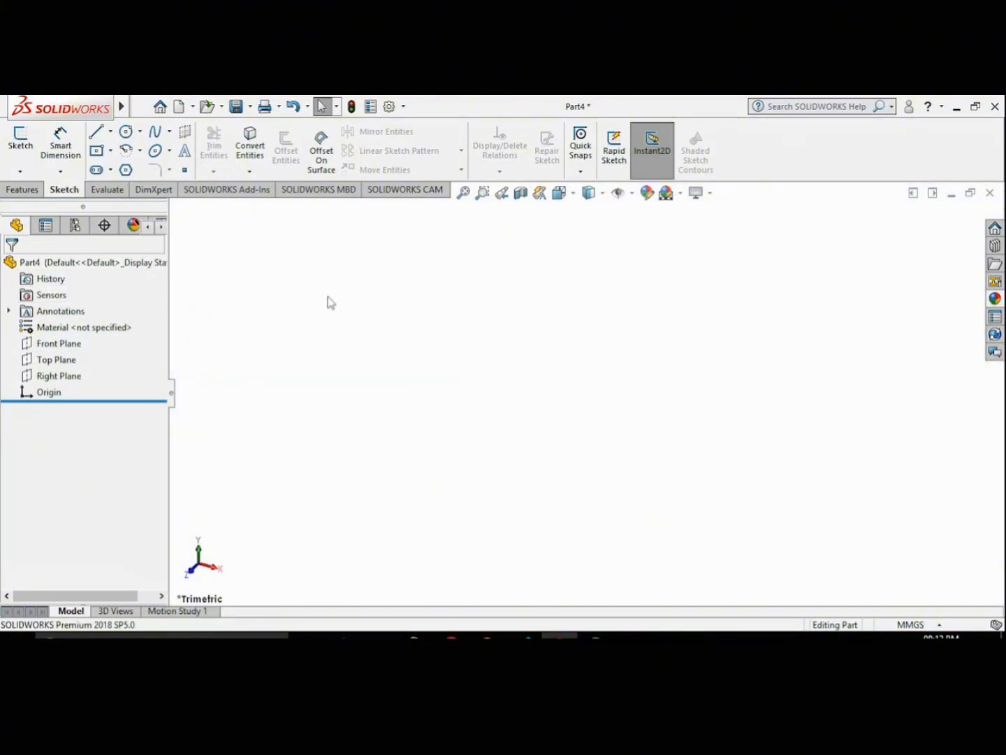
- Start a new sketch on the Top Plane
click(22, 190)
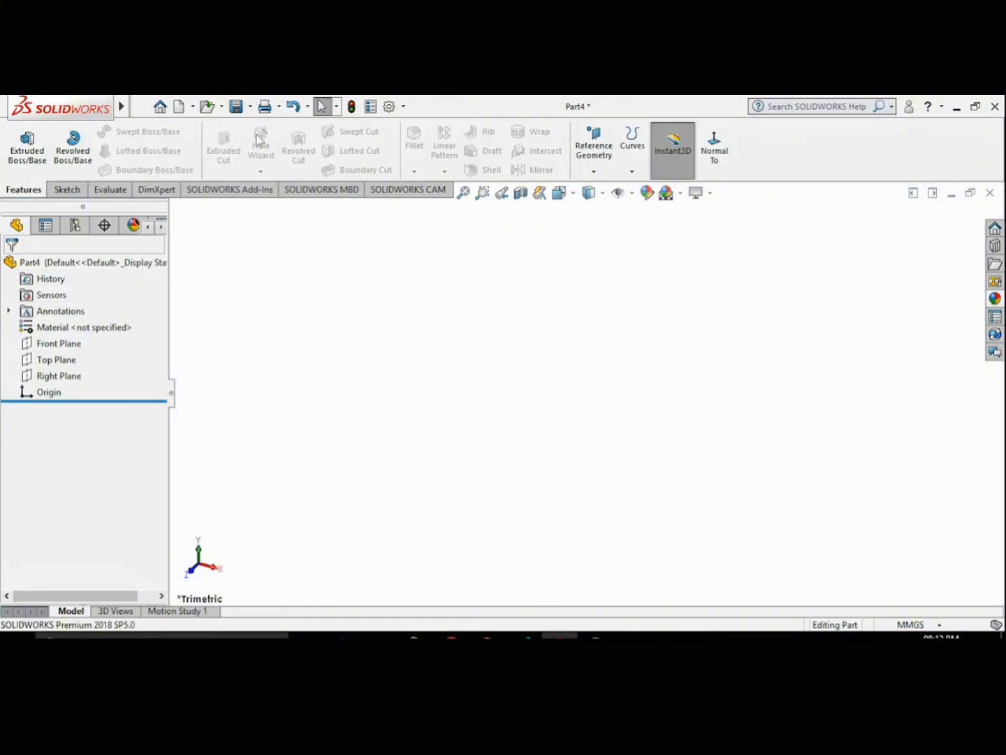
click(70, 191)
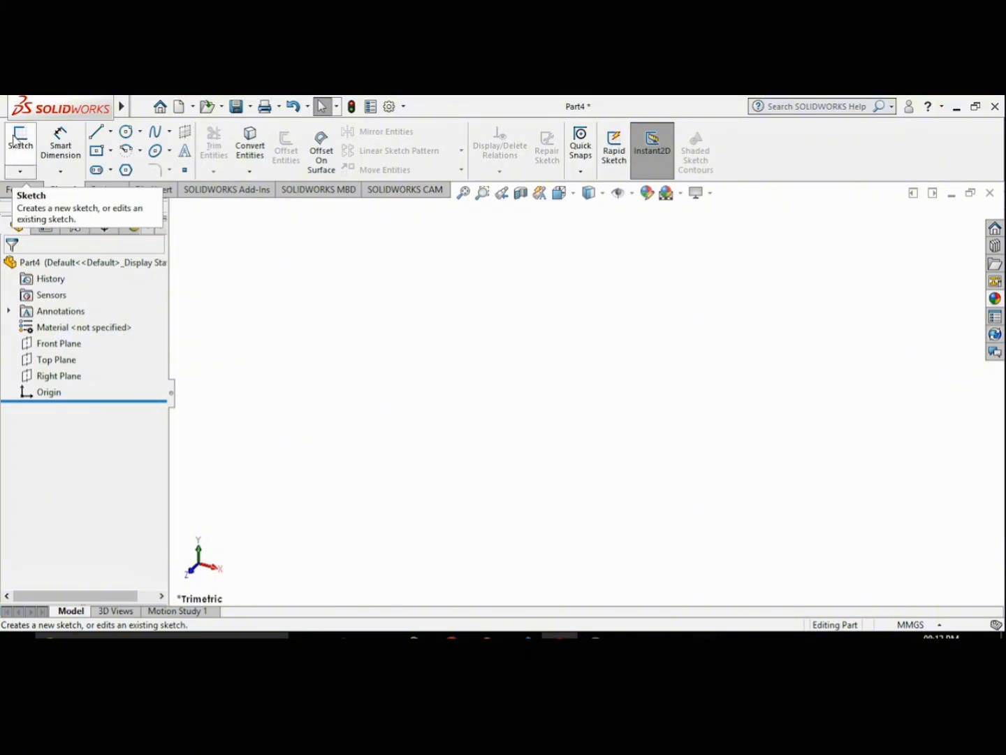
click(15, 140)
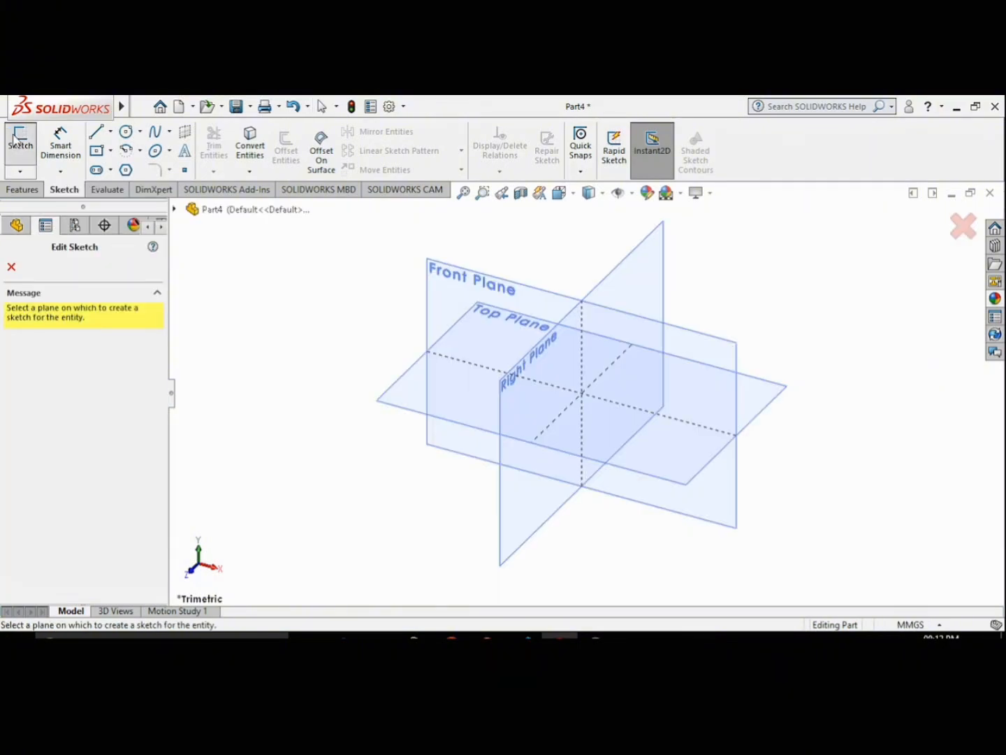
click(417, 393)
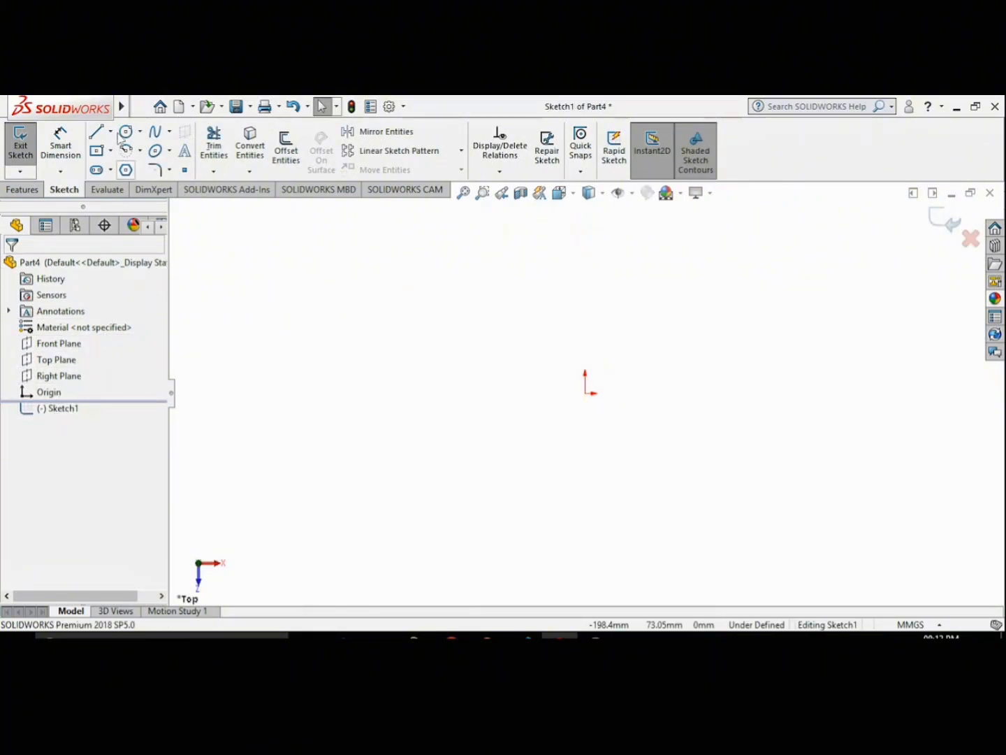
- Sketch a vertical line about 69 mm long up from the origin, followed by a connected horizontal line about 95 mm long to the right
click(96, 131)
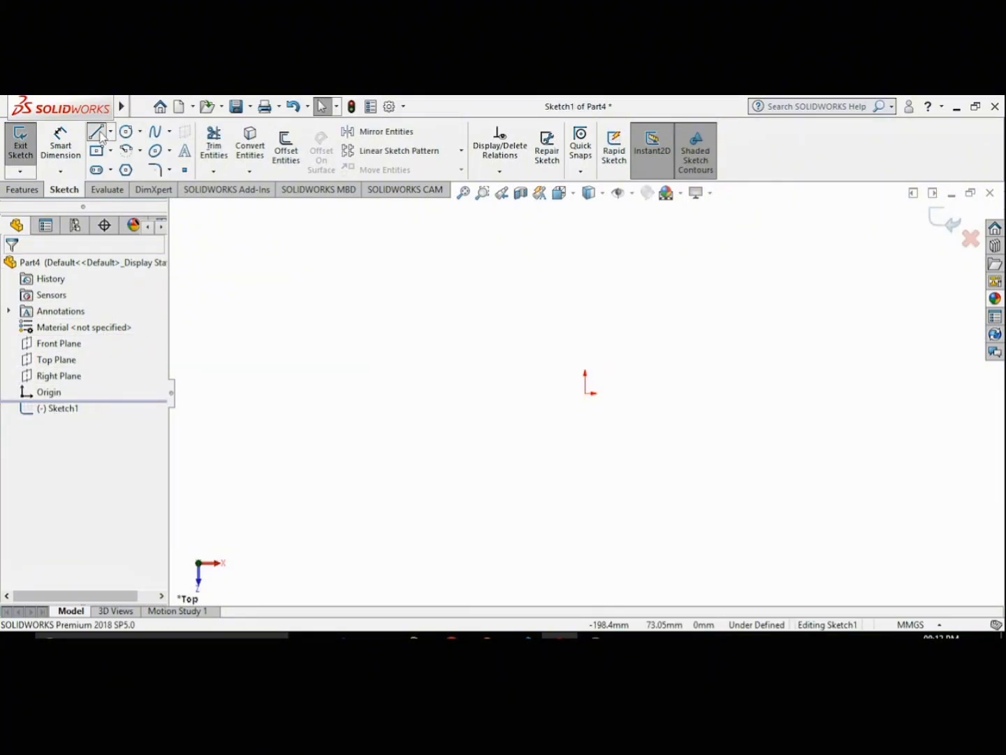
click(585, 394)
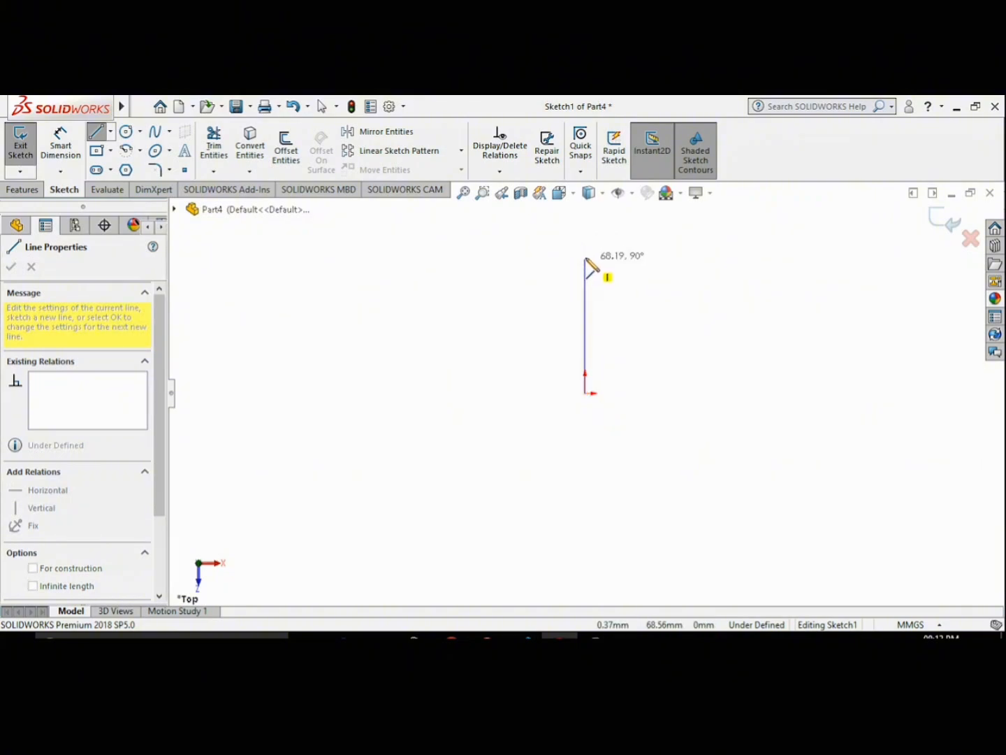
click(586, 257)
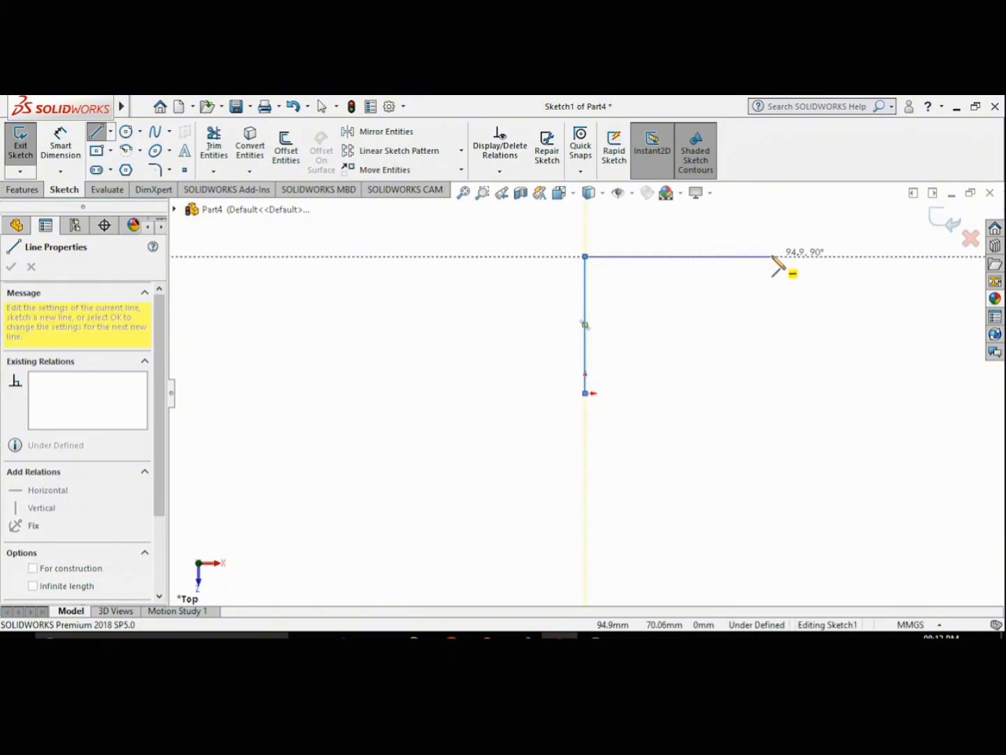
click(773, 256)
right_click(772, 257)
click(821, 285)
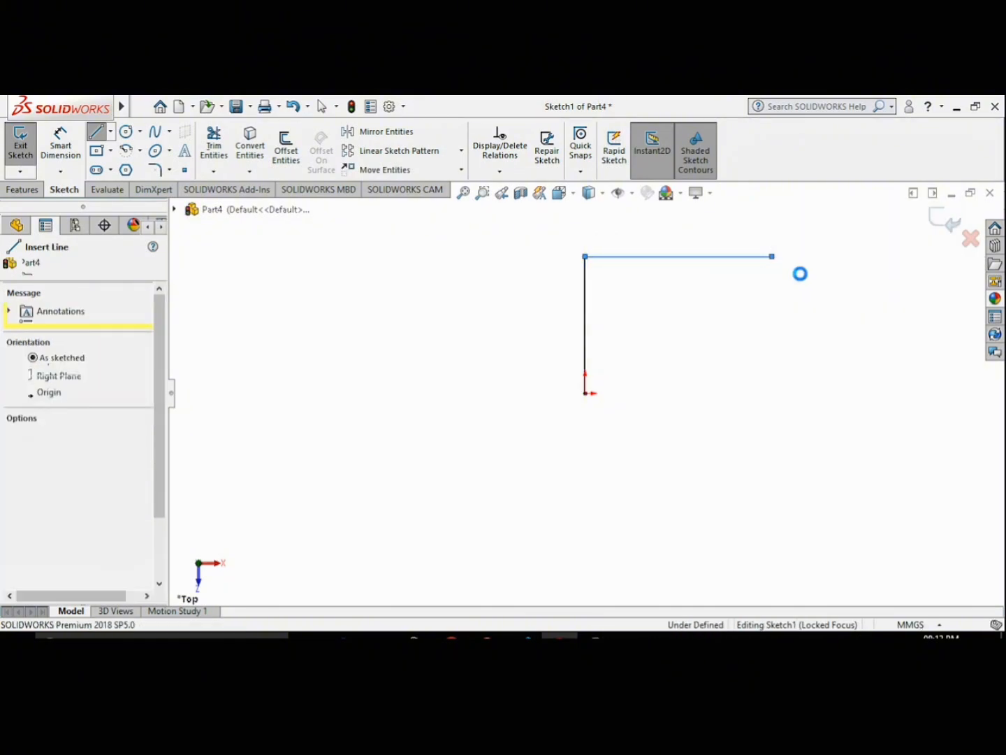
key(Escape)
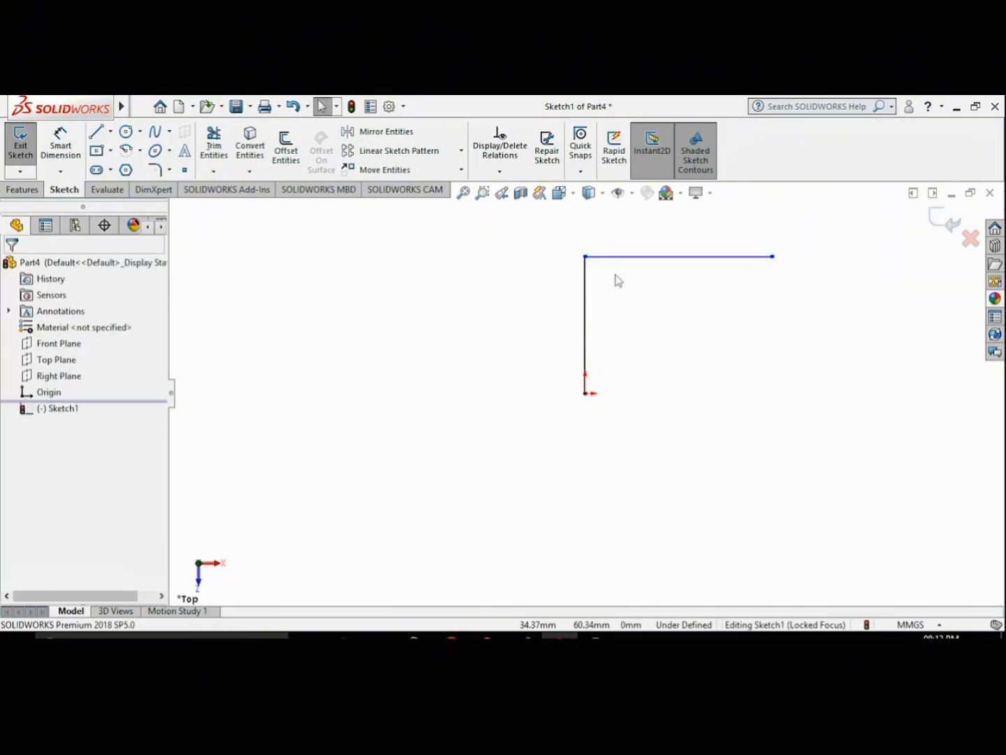
- Round the corner between the two lines with a 20 mm sketch fillet and exit the sketch
click(155, 170)
click(670, 258)
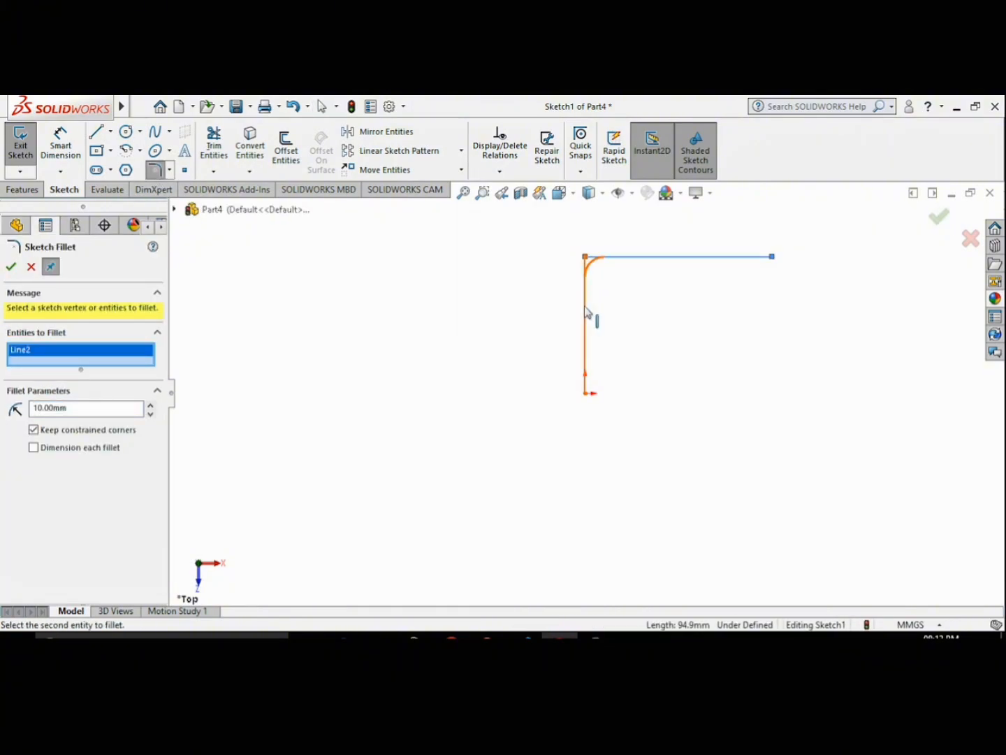
click(588, 318)
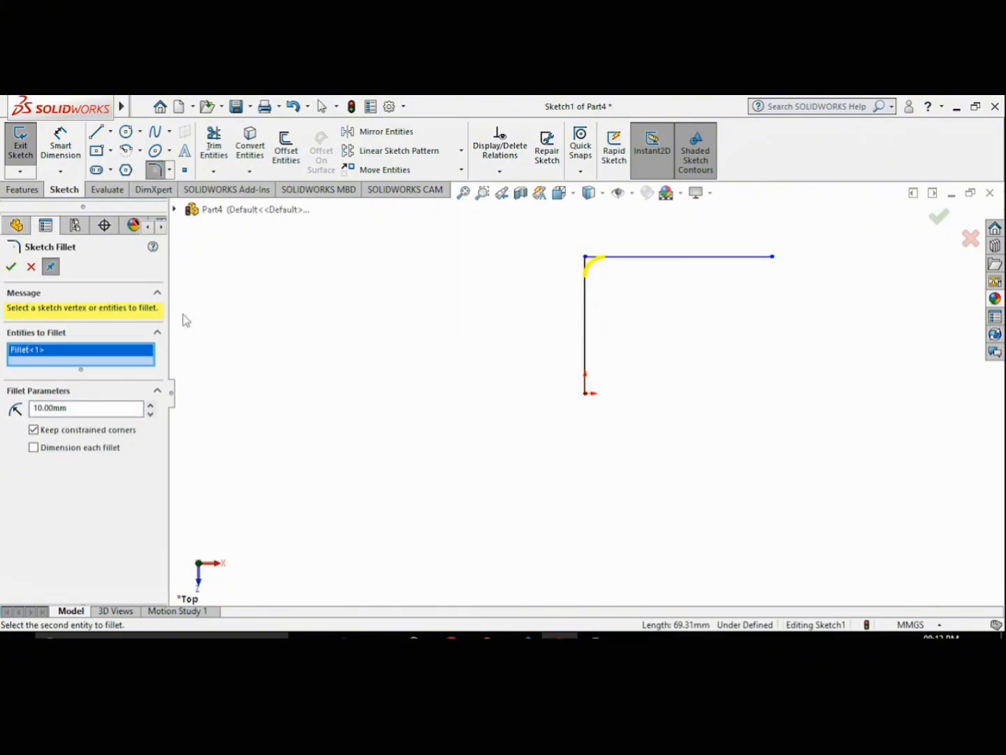
double_click(78, 404)
text(20)
click(11, 266)
scroll(726, 334, up, 2)
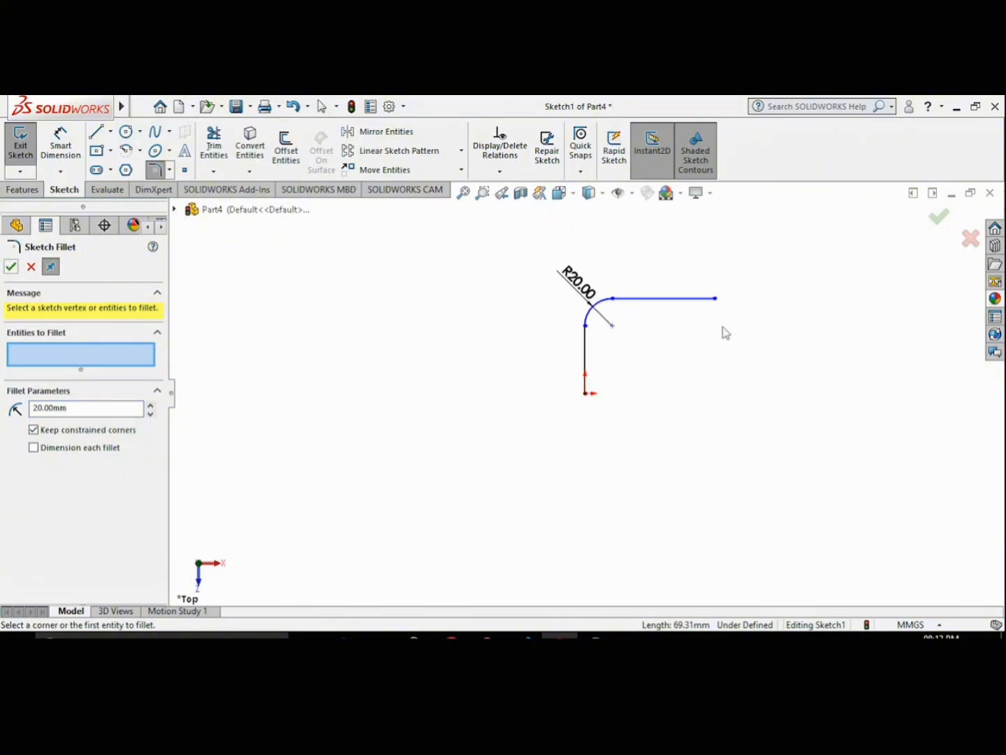
click(11, 267)
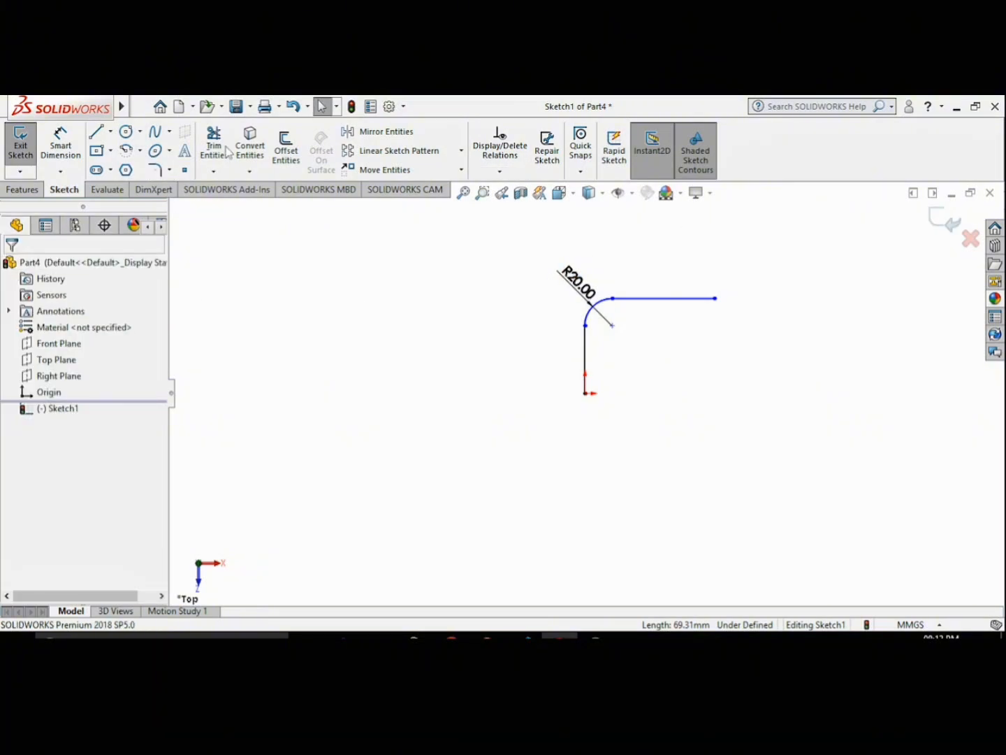
click(19, 149)
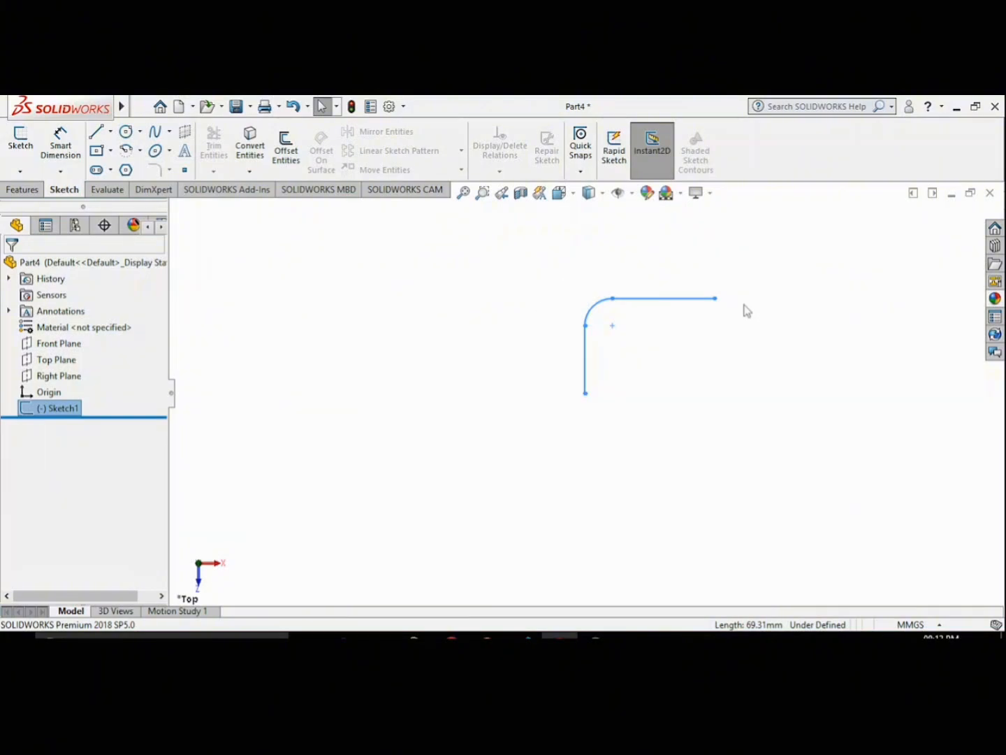
- Create a reference plane perpendicular to the horizontal line and coincident with its free endpoint
click(27, 190)
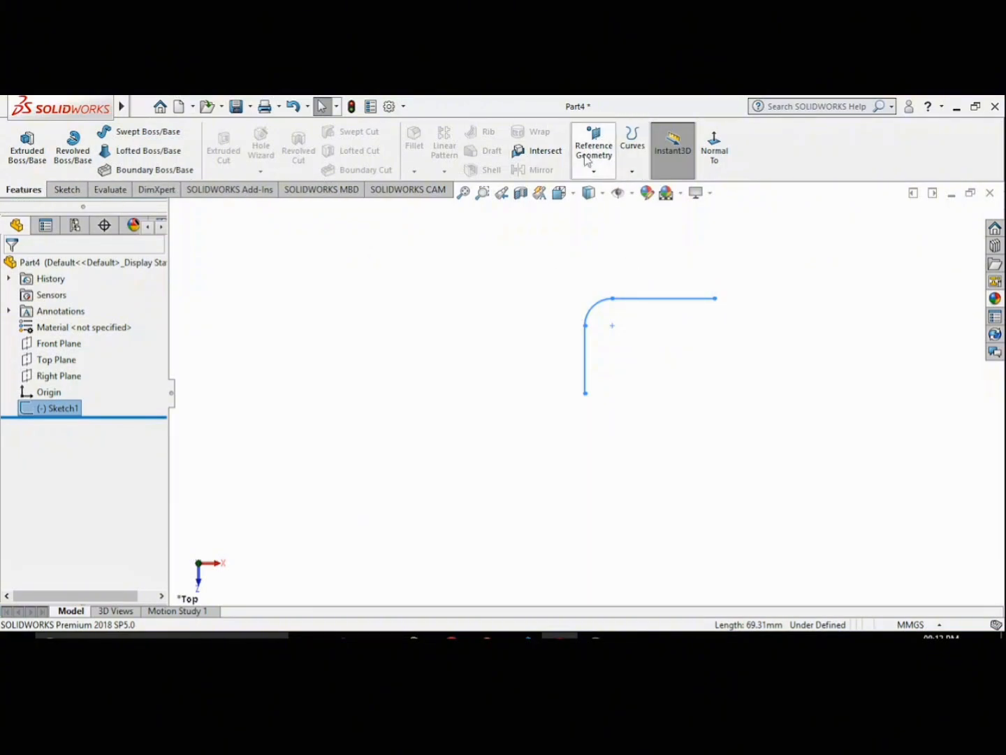
click(595, 174)
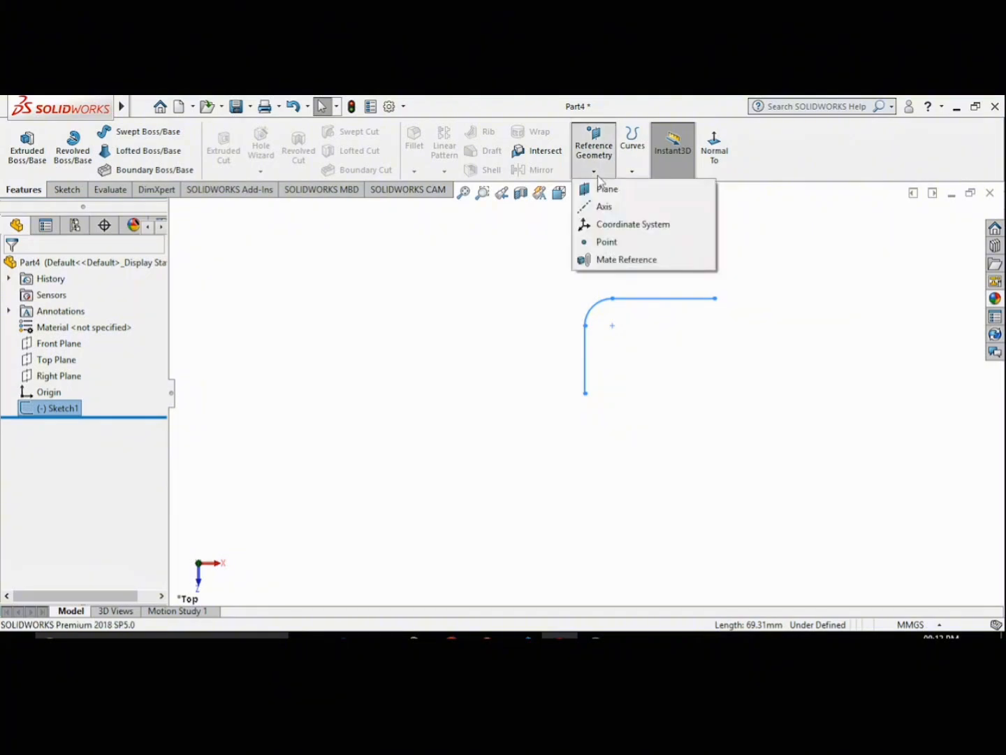
click(599, 193)
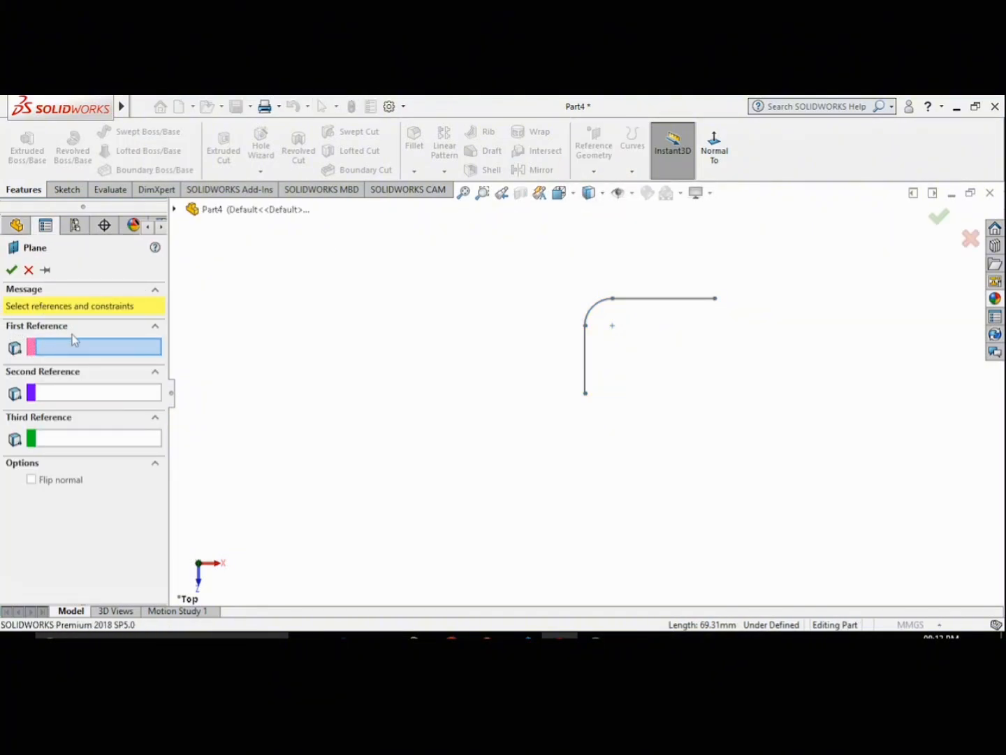
click(650, 301)
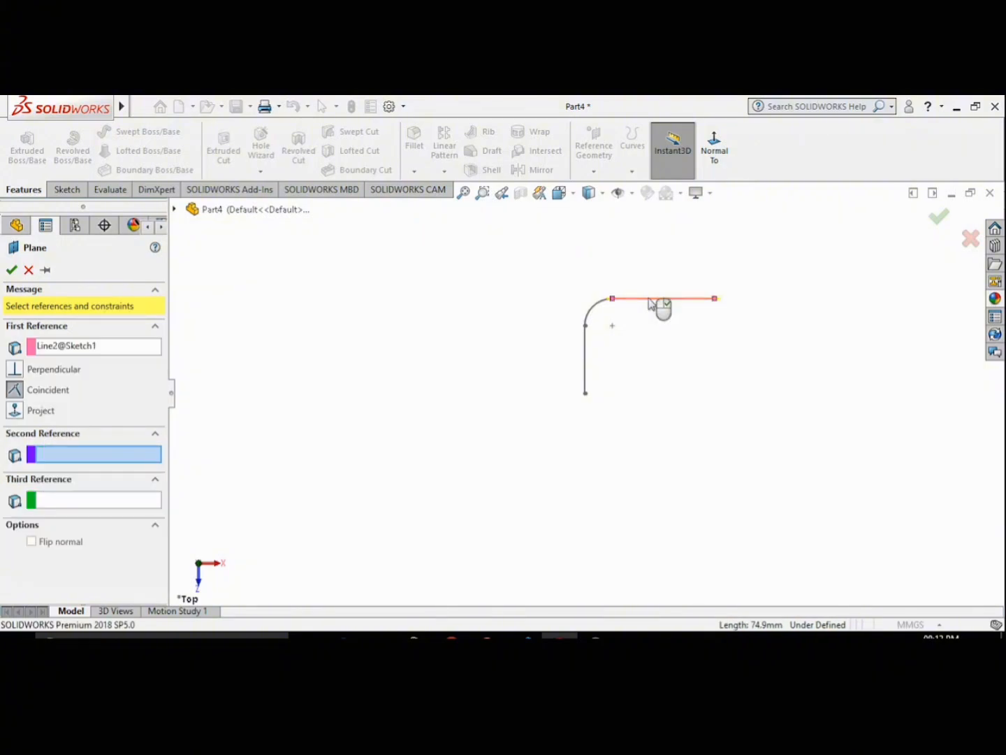
click(714, 302)
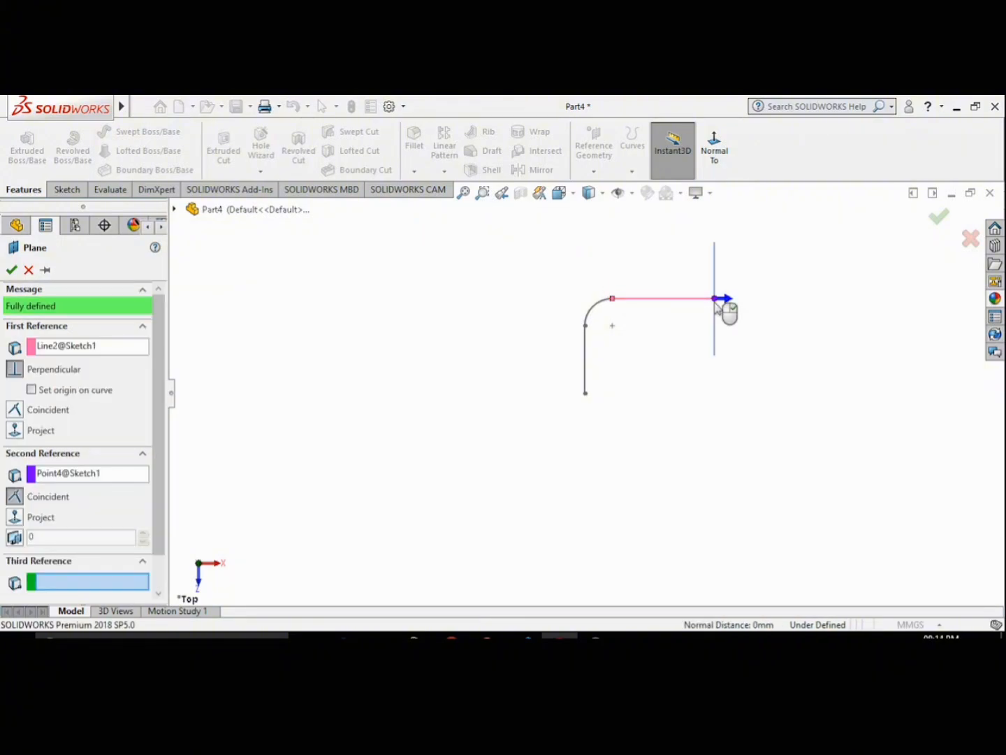
click(13, 269)
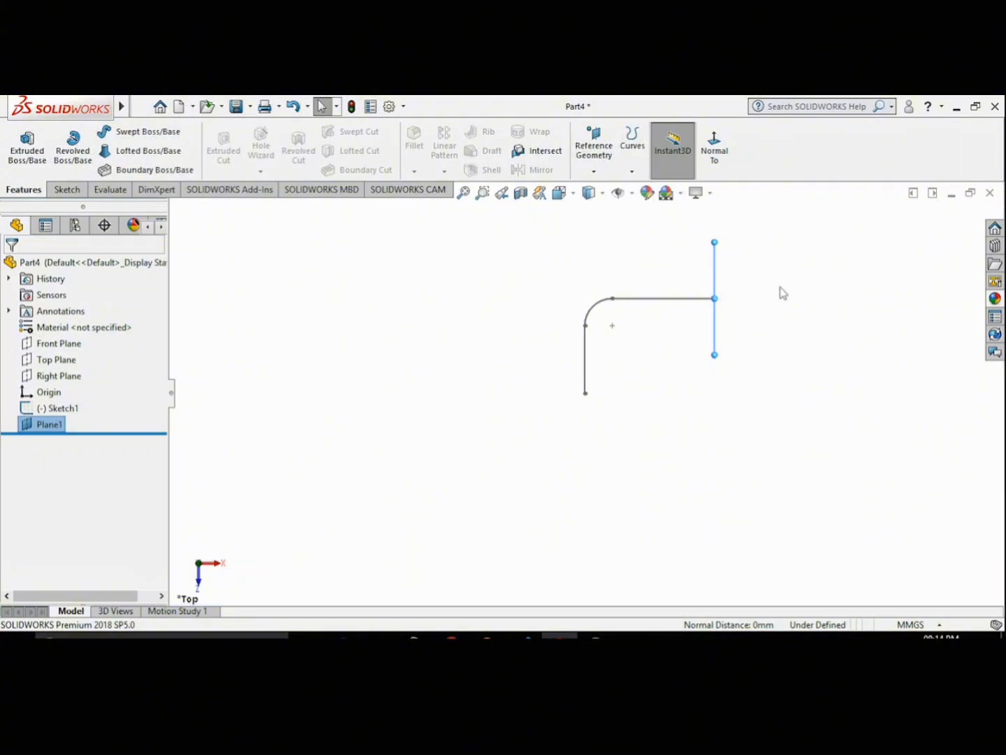
- On the new plane, sketch a center rectangle about 8.5 mm wide and 16.3 mm high at the path's endpoint, and exit the sketch
middle_drag(780, 288, 731, 336)
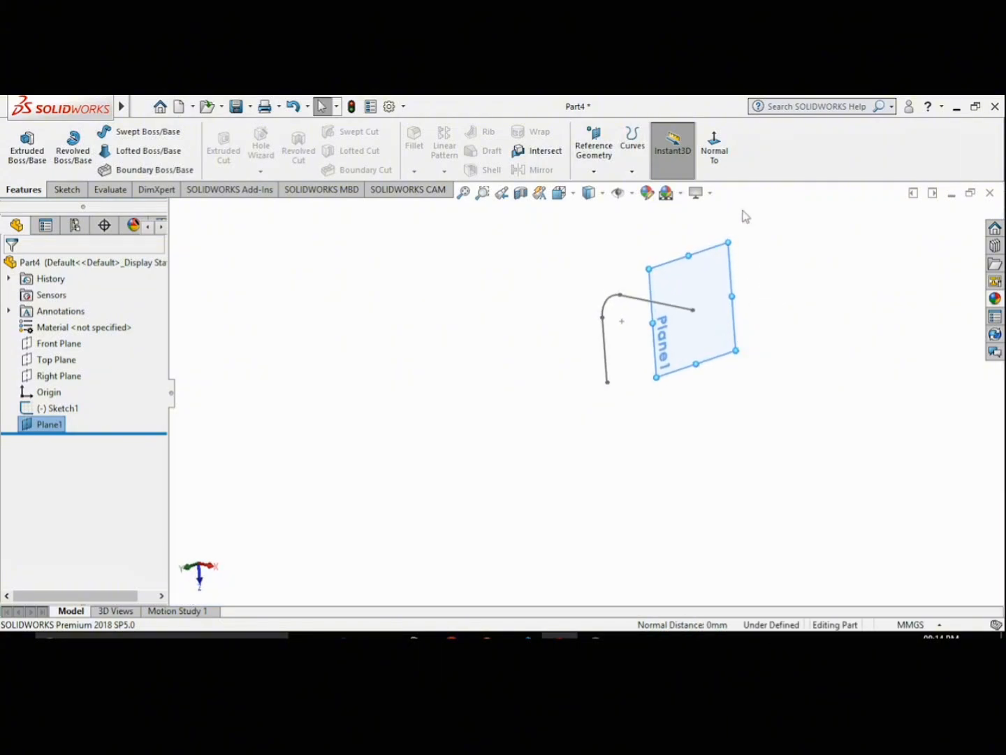
click(714, 151)
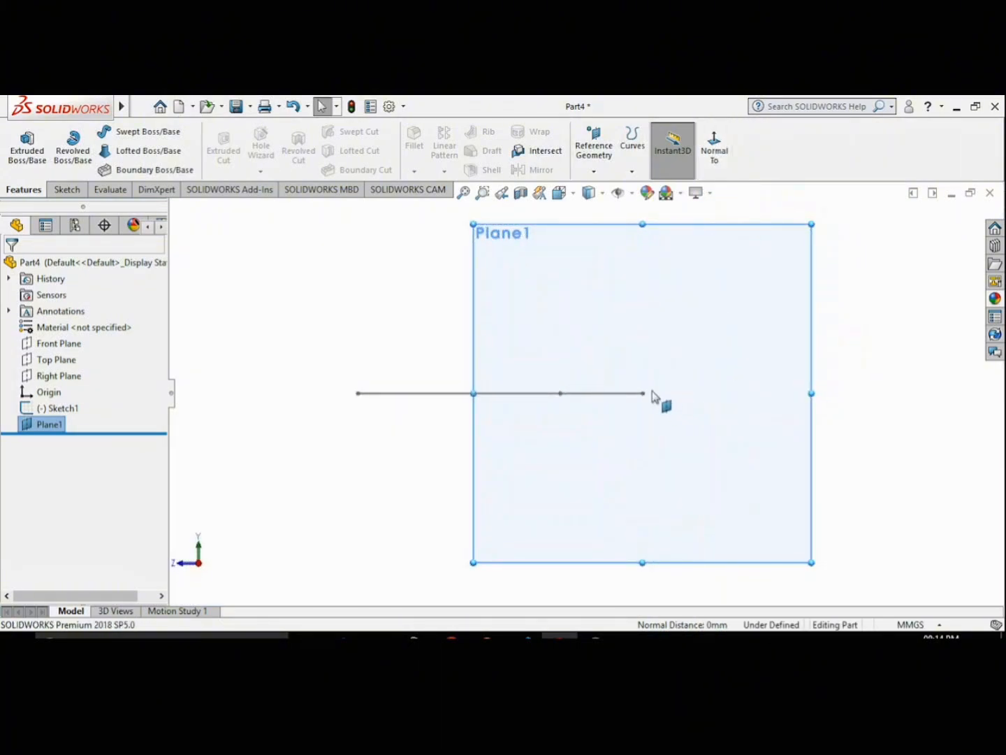
click(67, 190)
click(18, 143)
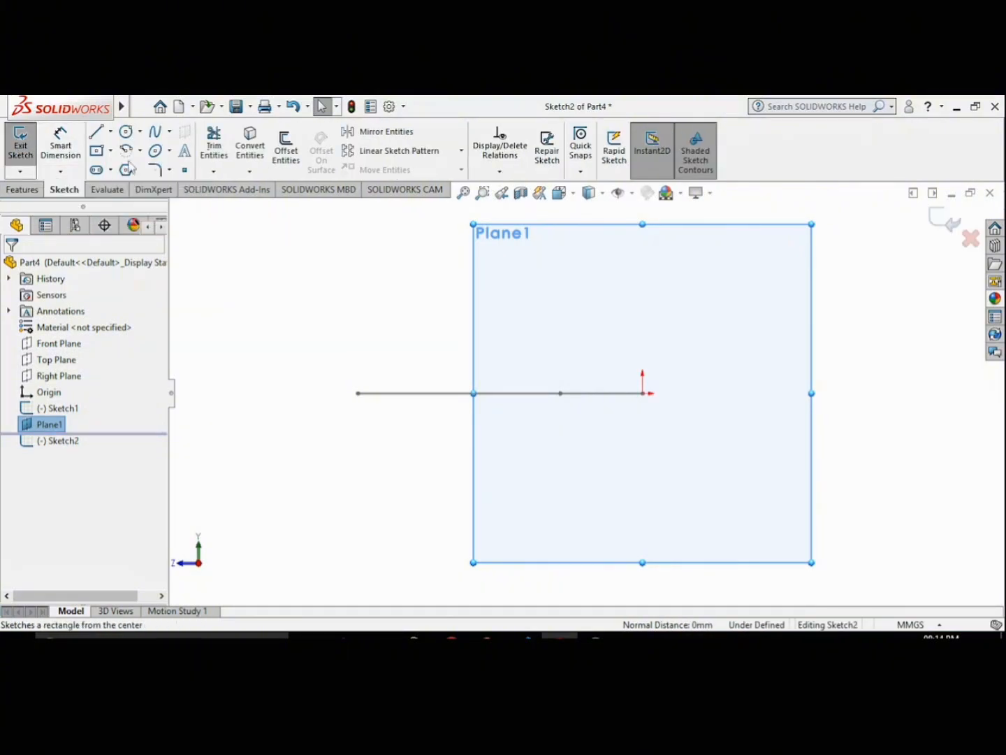
click(97, 150)
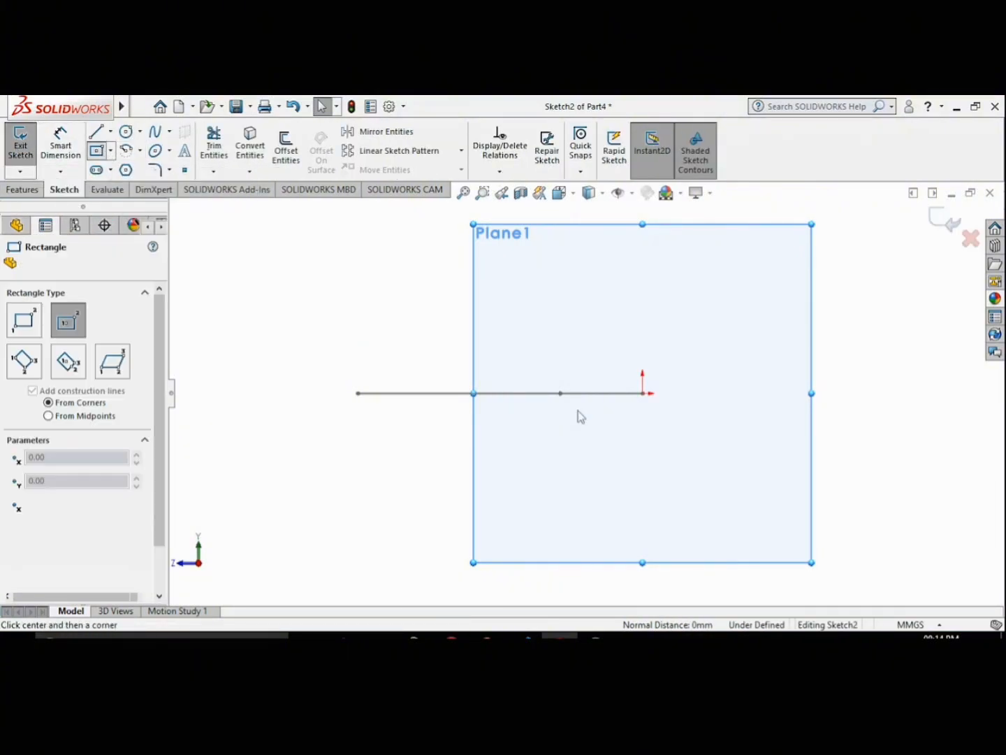
click(643, 392)
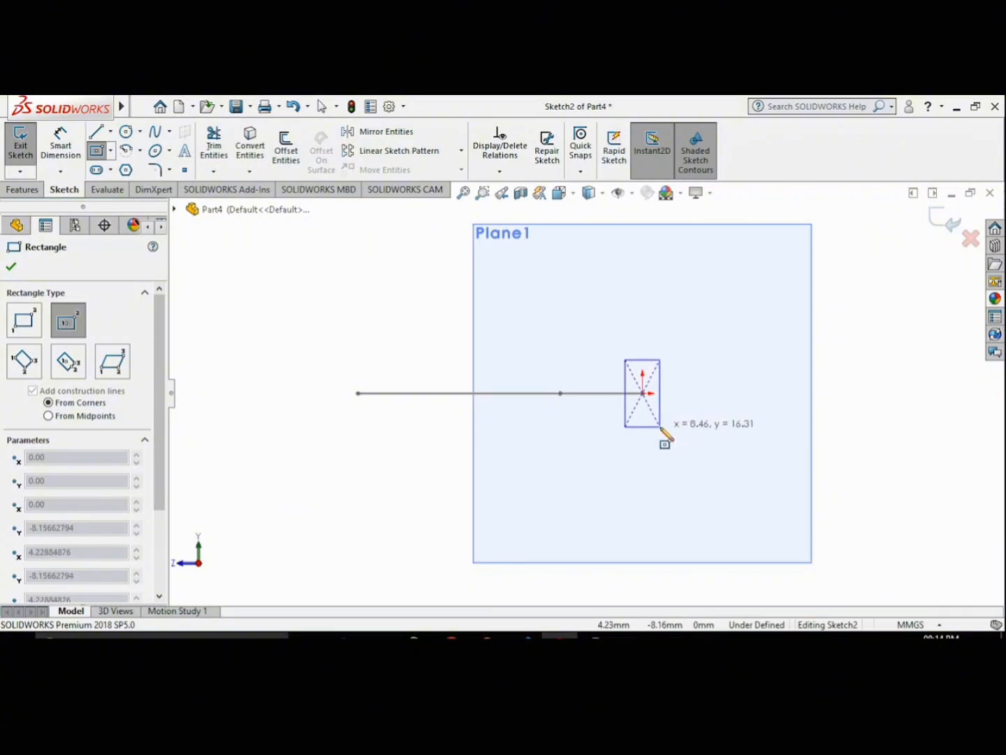
click(661, 427)
right_click(663, 430)
click(684, 438)
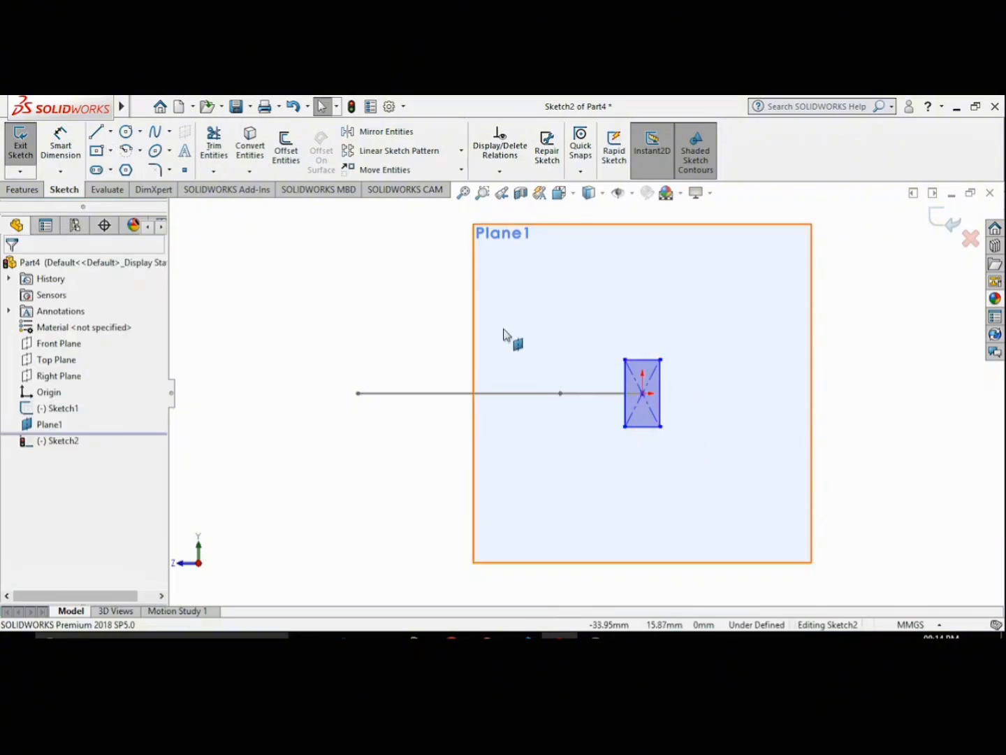
click(22, 147)
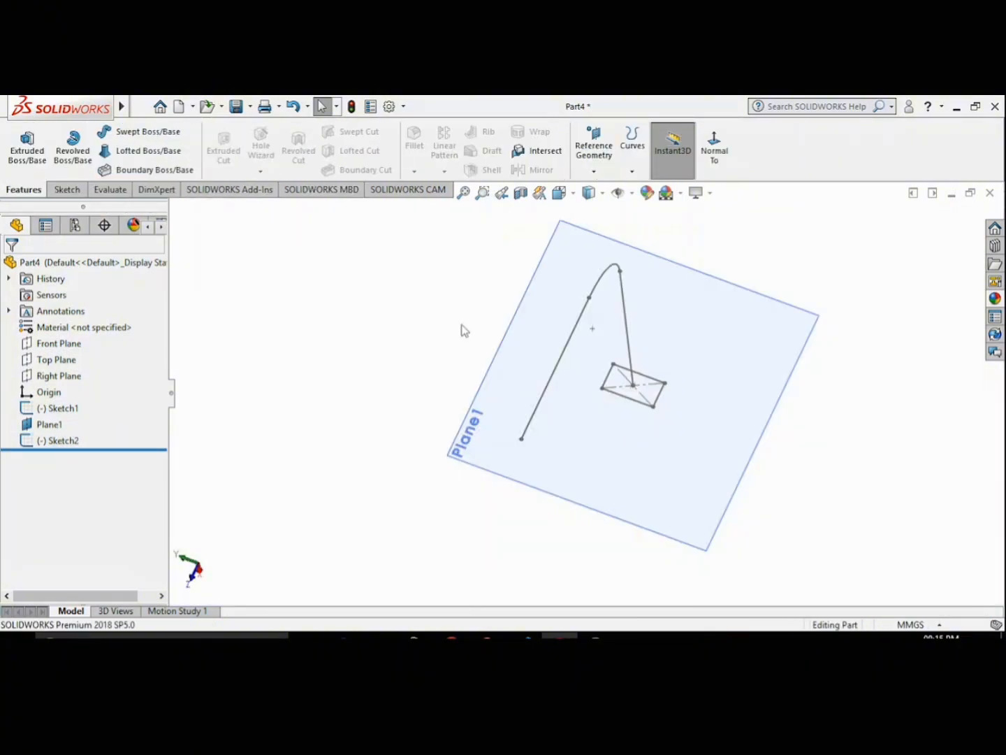
- Start a swept boss using the rectangle sketch as the profile and the filleted L-shaped sketch as the path
middle_drag(432, 323, 476, 328)
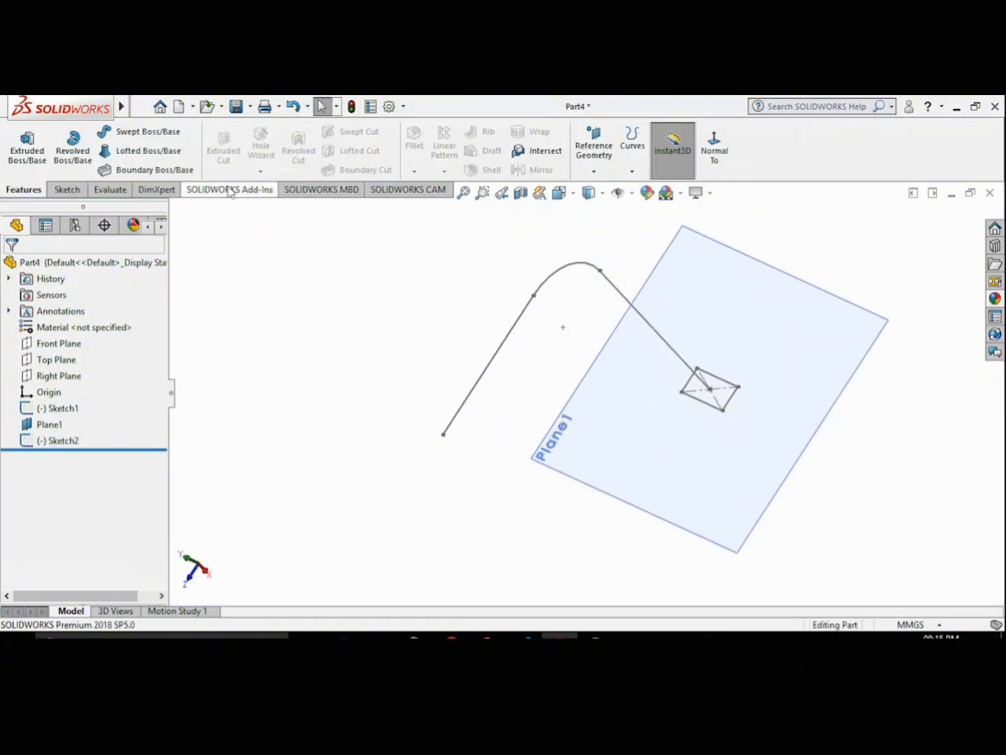
click(135, 137)
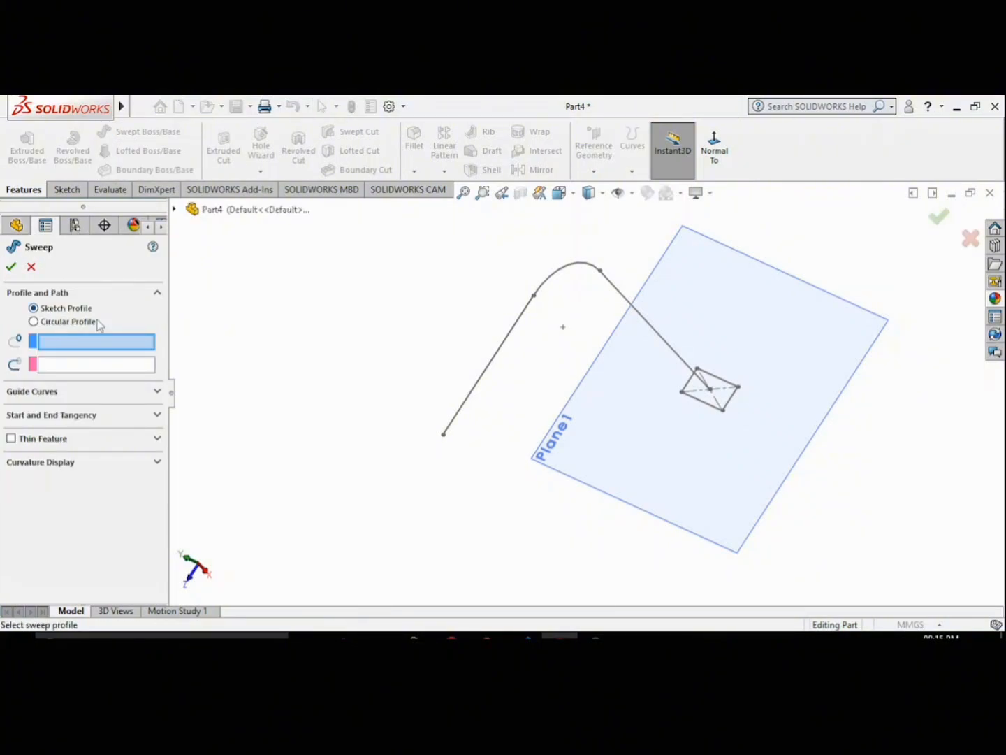
click(713, 386)
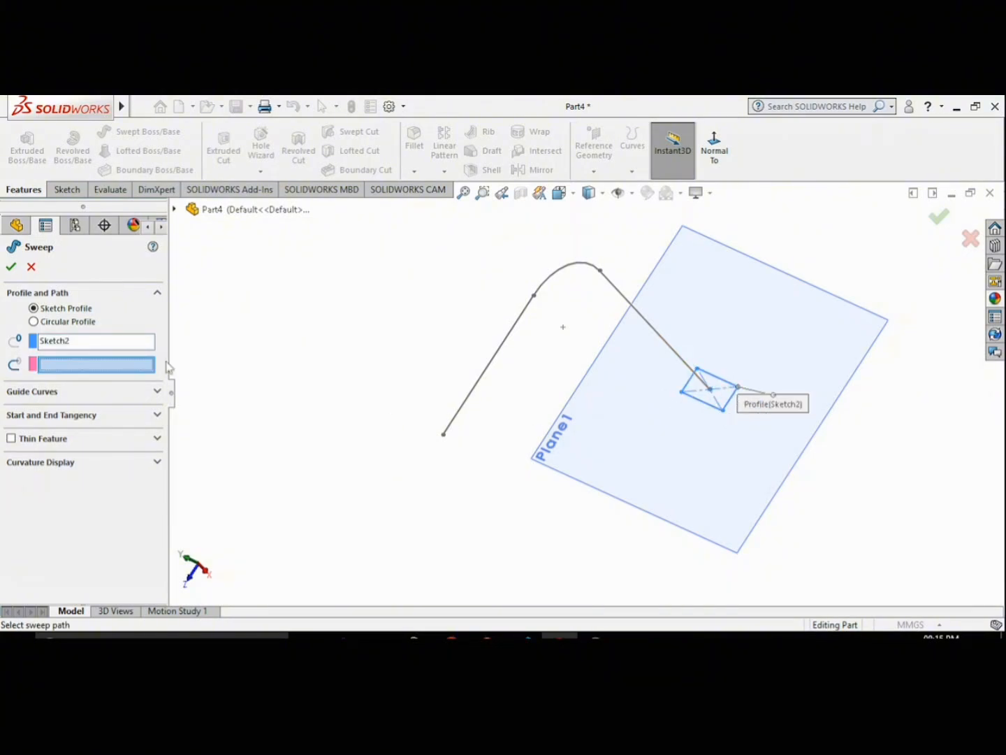
click(670, 349)
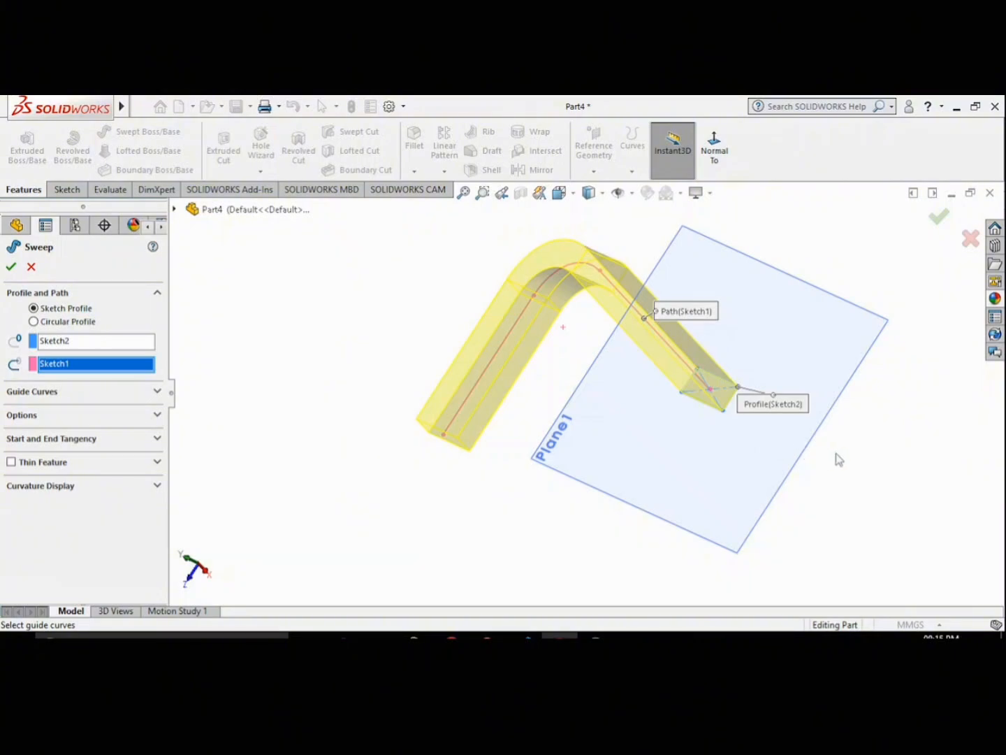
middle_drag(836, 455, 701, 473)
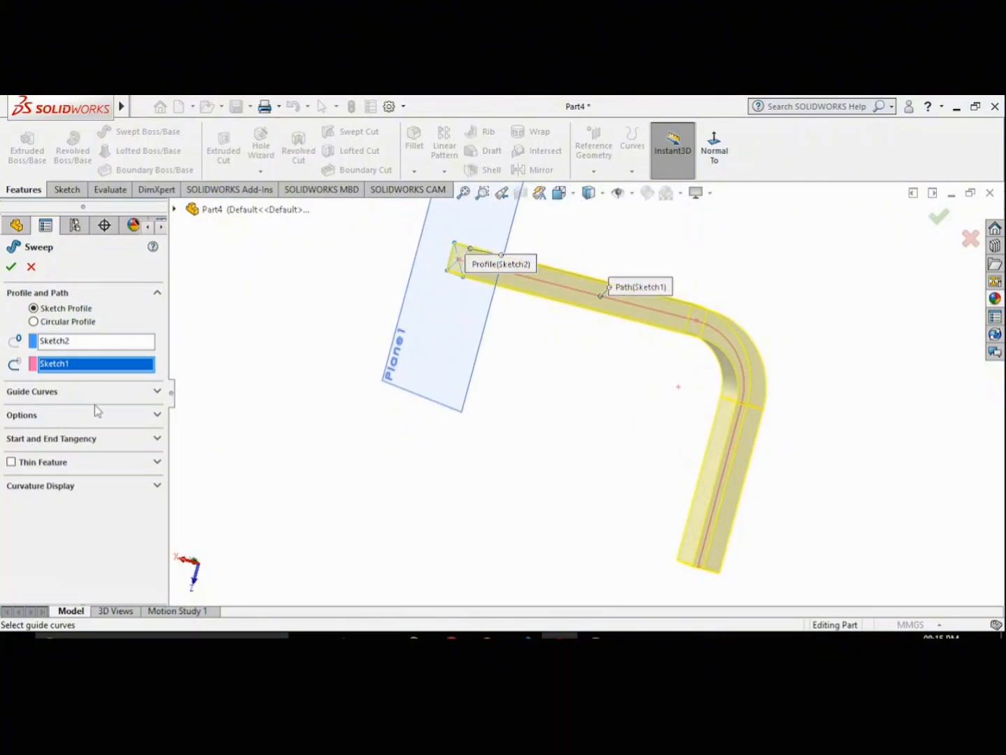
- Make the sweep a One-Direction thin feature with a 1.50 mm wall and reverse the thickness to the inside of the rectangle
click(158, 463)
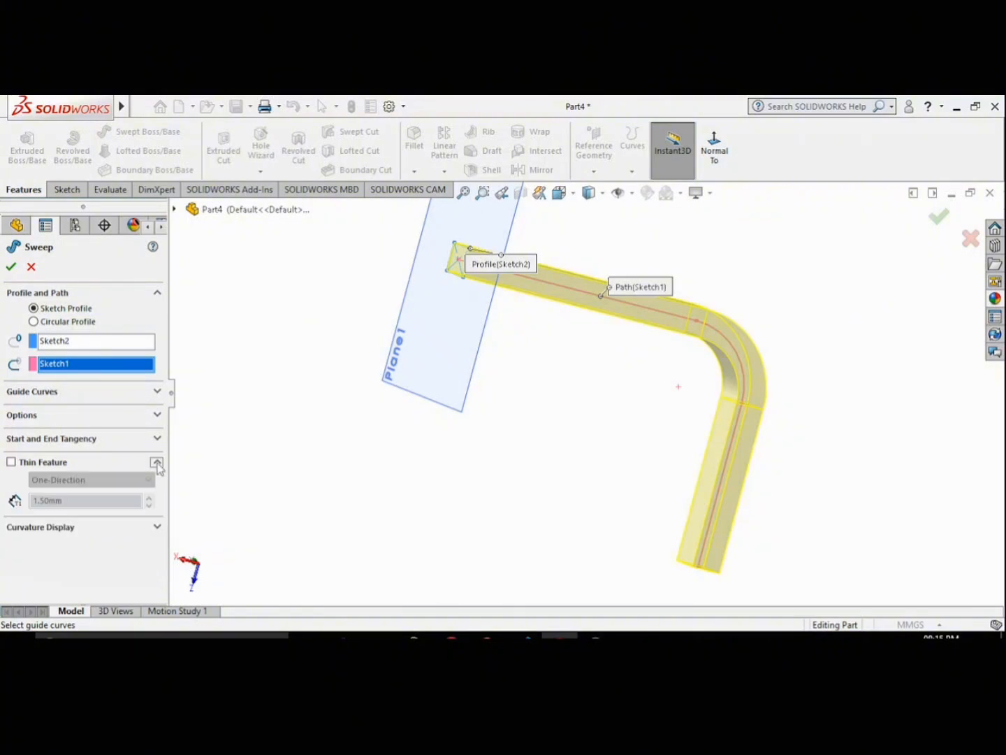
click(12, 463)
scroll(424, 292, down, 4)
middle_drag(423, 293, 495, 337)
scroll(756, 267, down, 3)
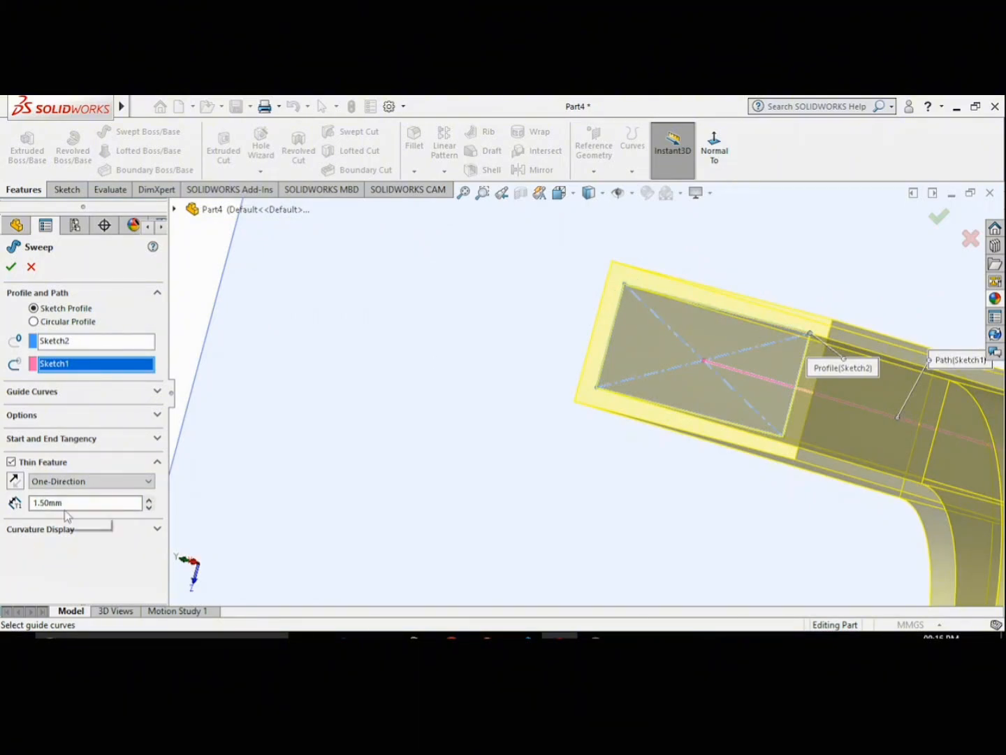
click(15, 481)
middle_drag(550, 428, 739, 367)
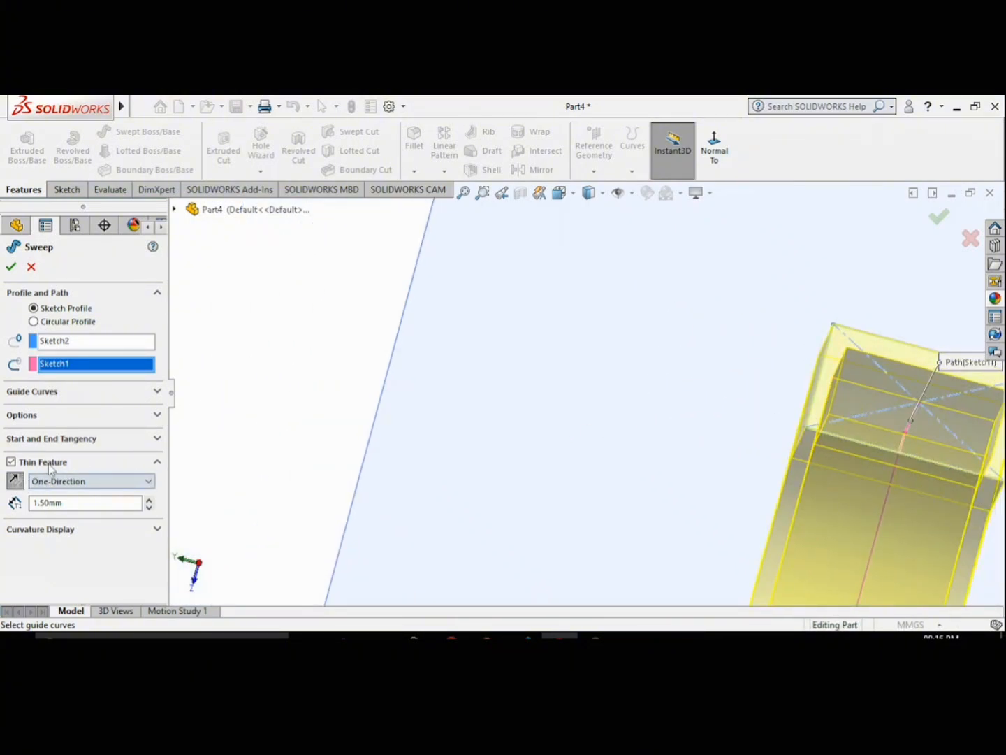
- Try the Mid-Plane and Two-Direction wall types for the thin feature, and return it to One-Direction
click(119, 483)
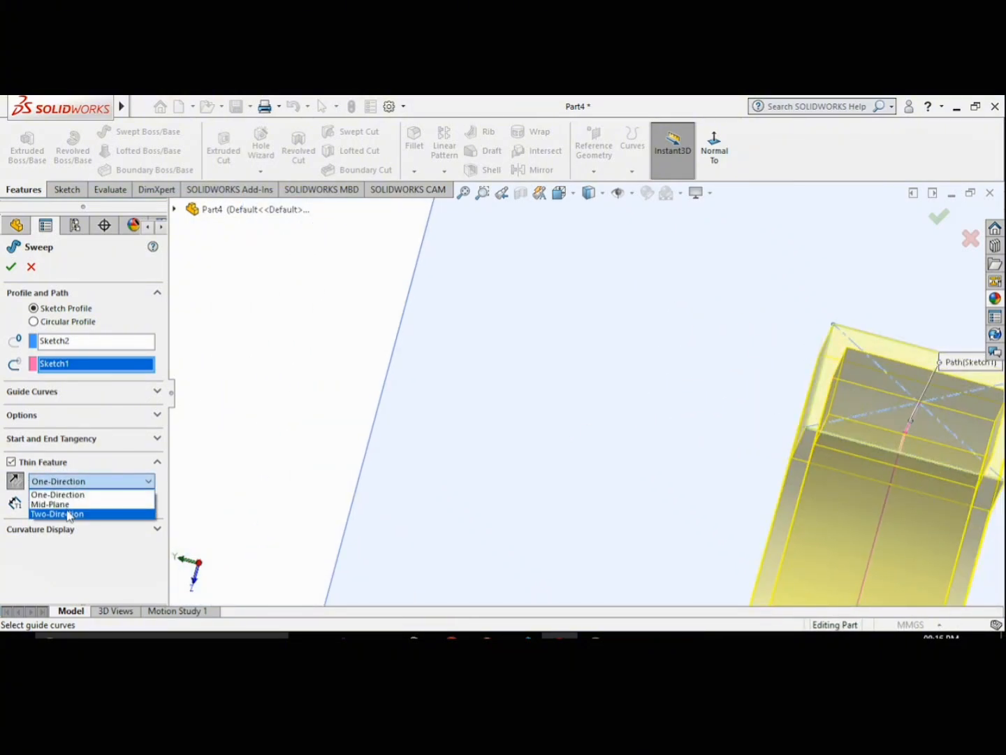
click(60, 504)
middle_drag(741, 429, 774, 437)
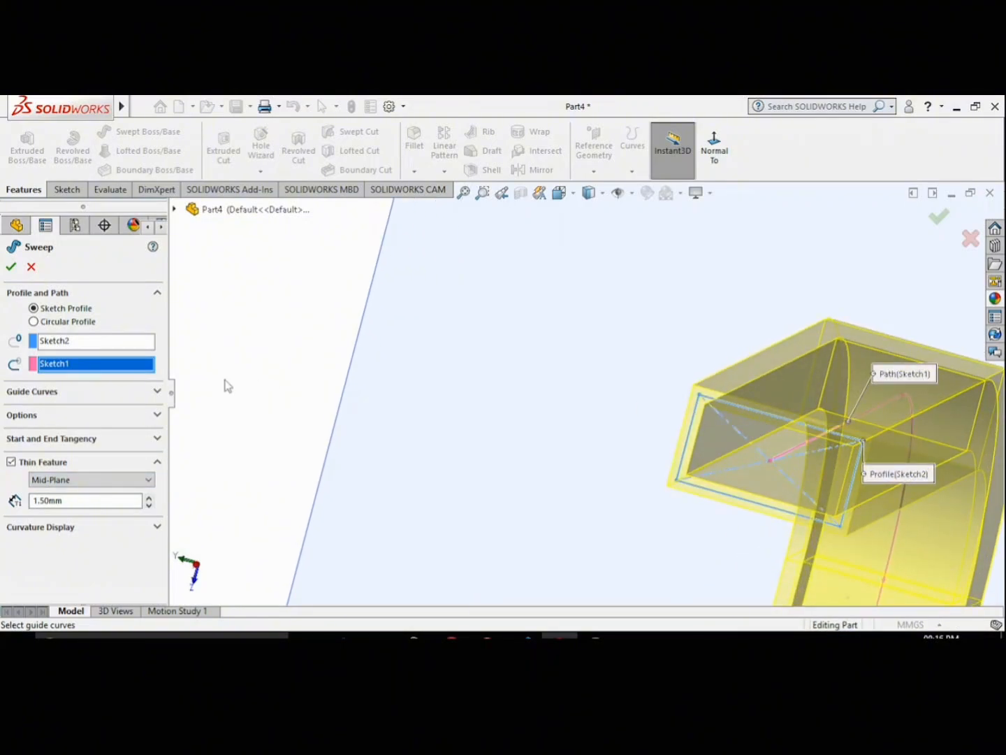
click(69, 481)
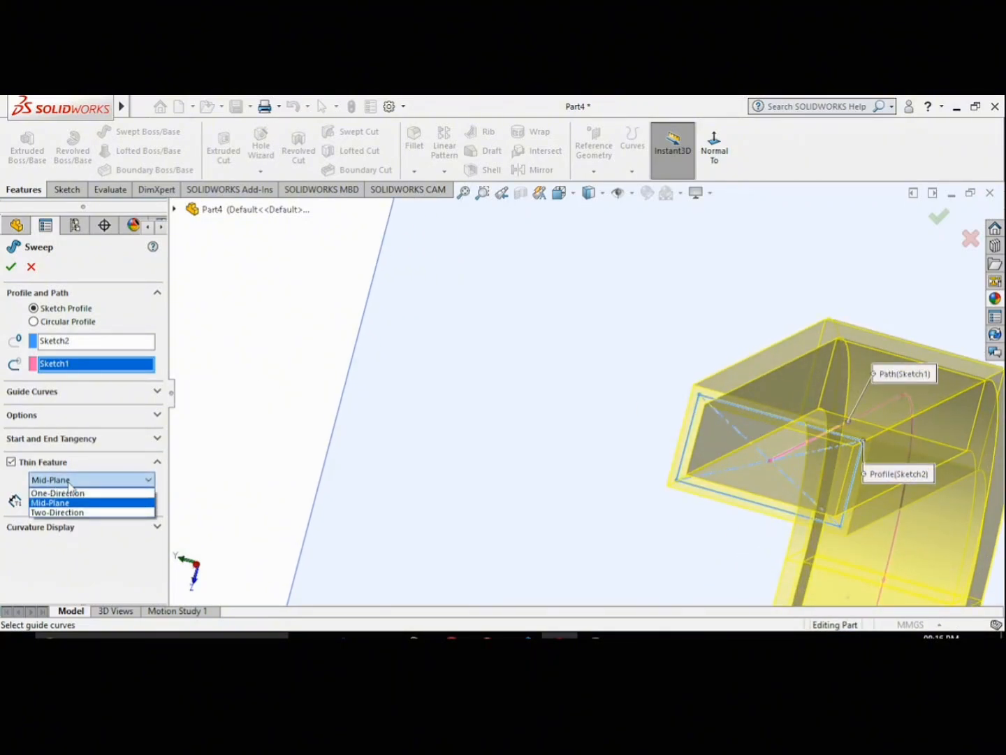
click(68, 513)
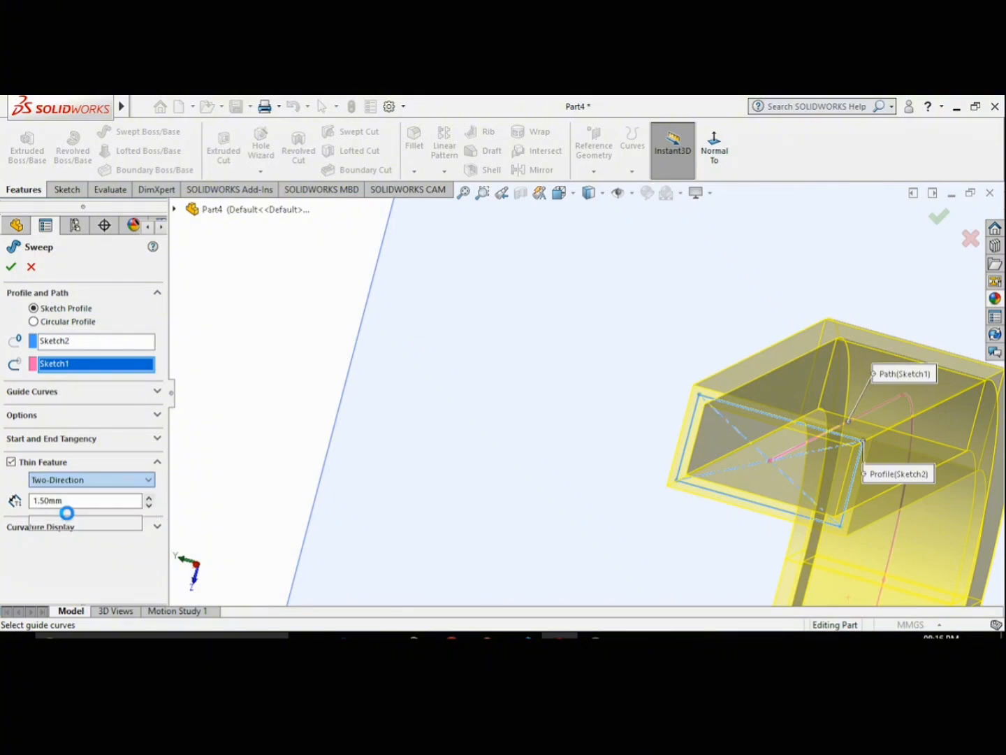
middle_drag(699, 477, 706, 450)
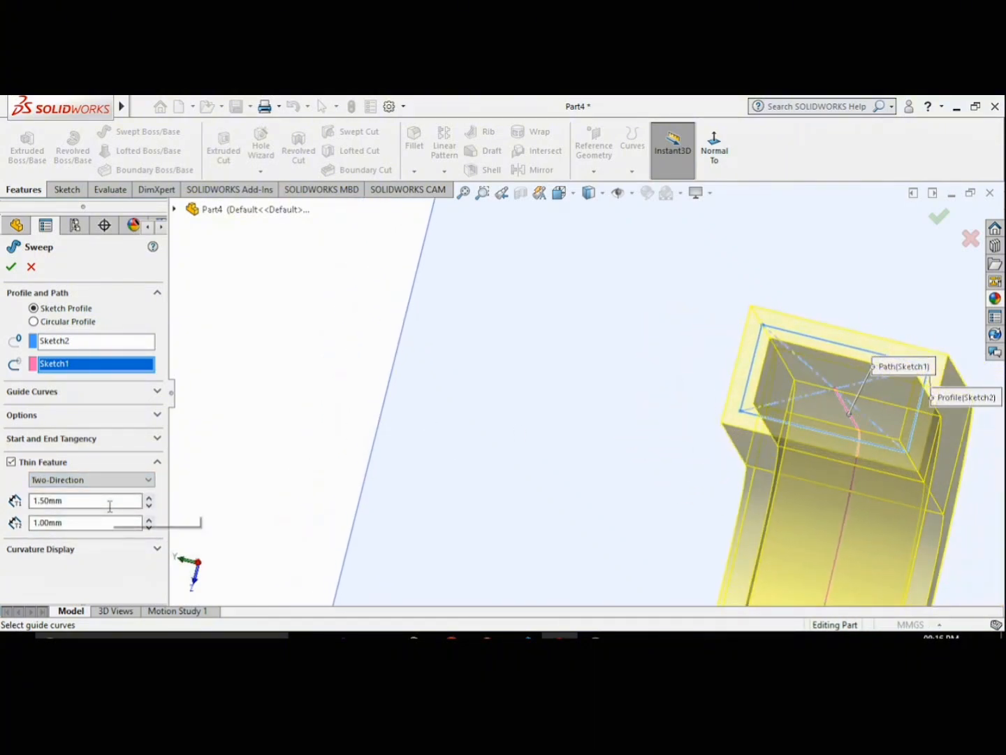
click(66, 525)
double_click(71, 525)
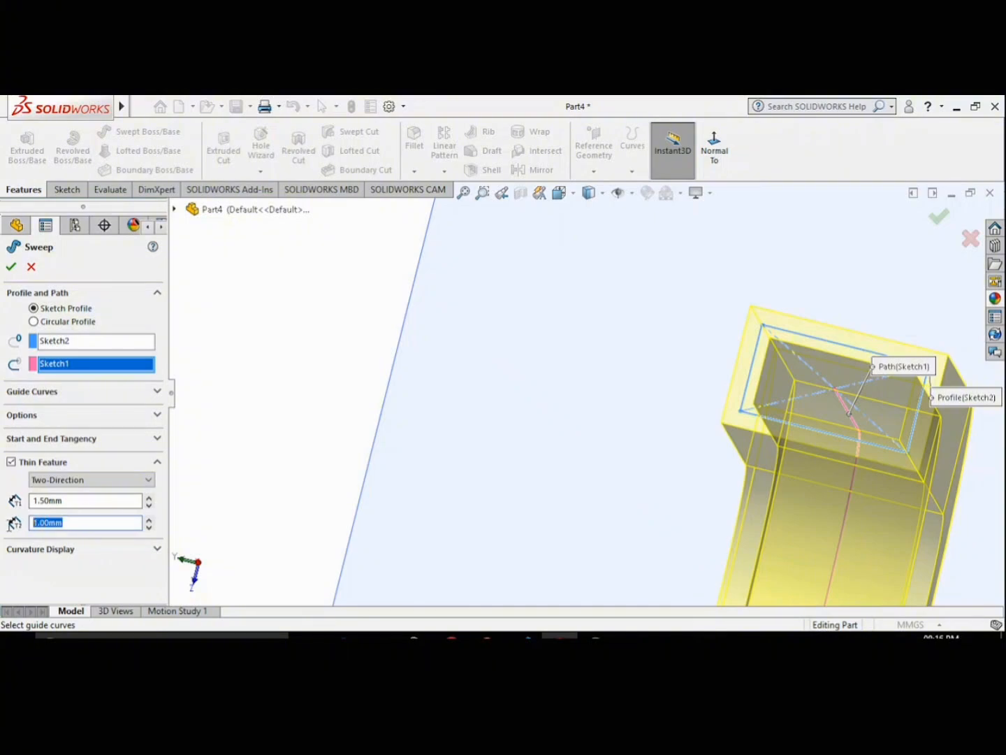
click(70, 480)
click(63, 494)
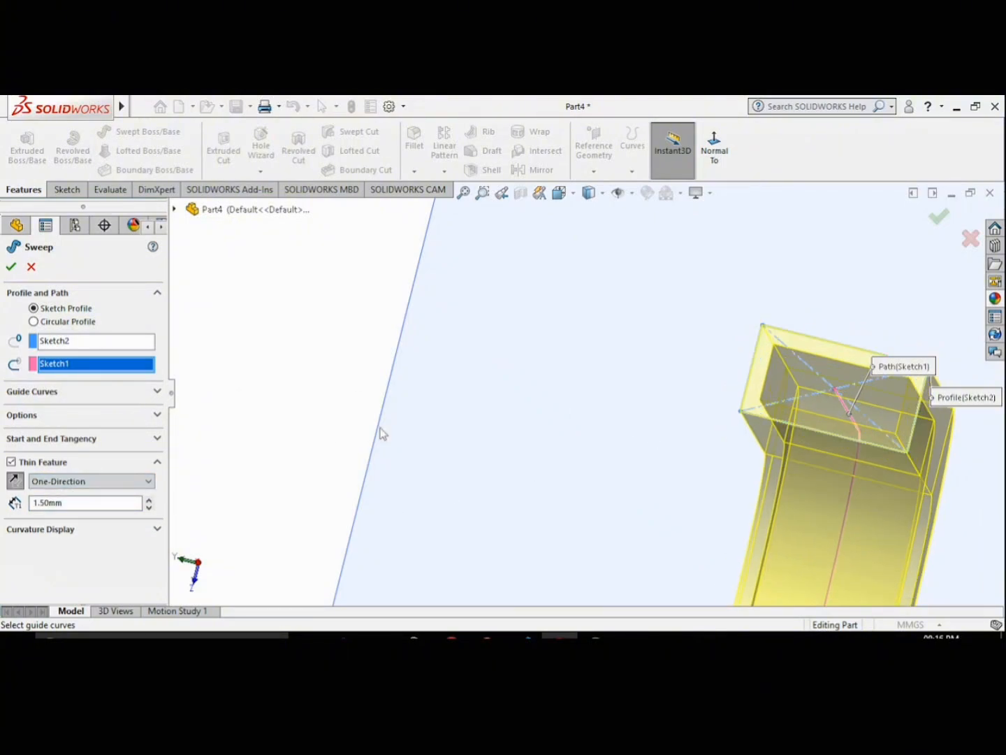
middle_drag(640, 380, 658, 428)
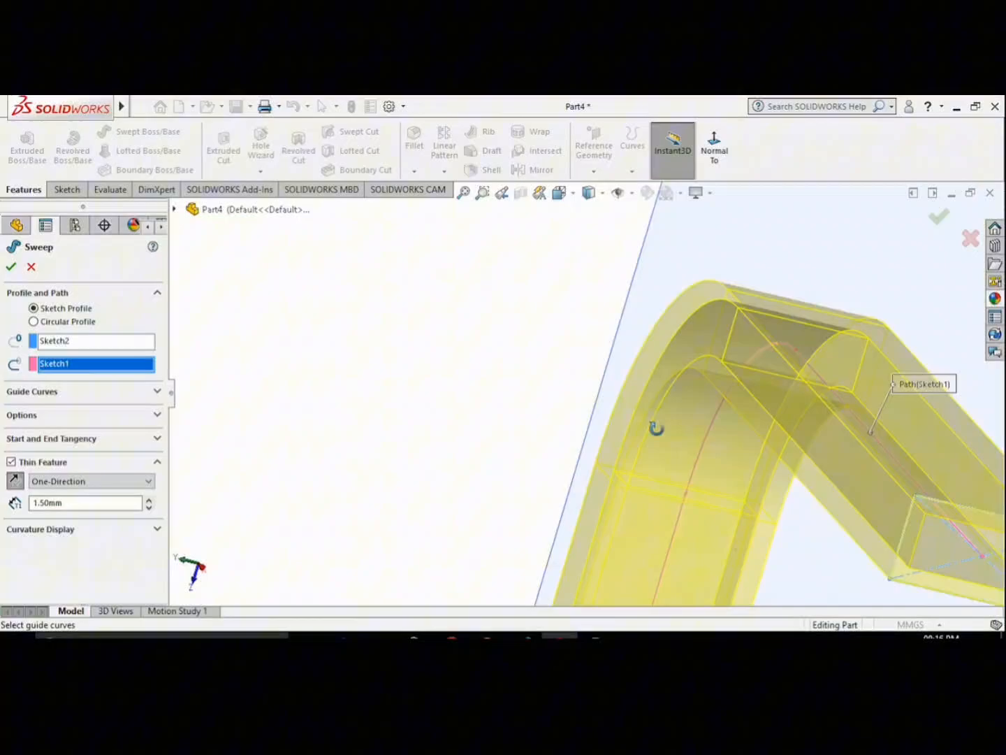
- Specify a 45-degree profile twist along the sweep path and reverse the twist direction
click(75, 439)
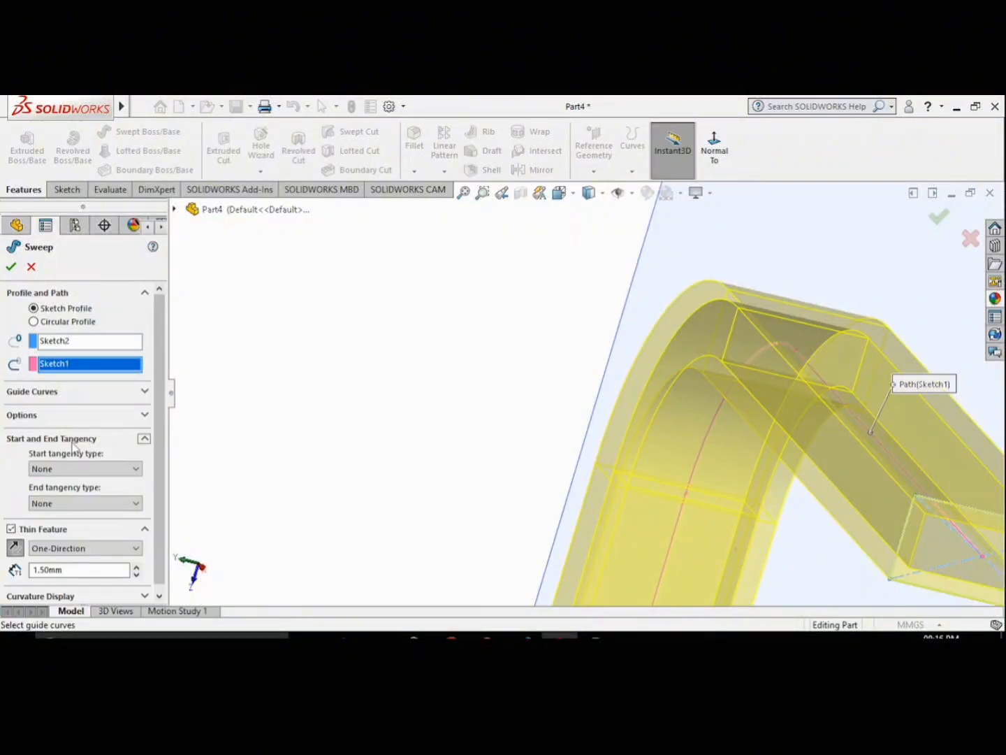
click(74, 439)
click(66, 416)
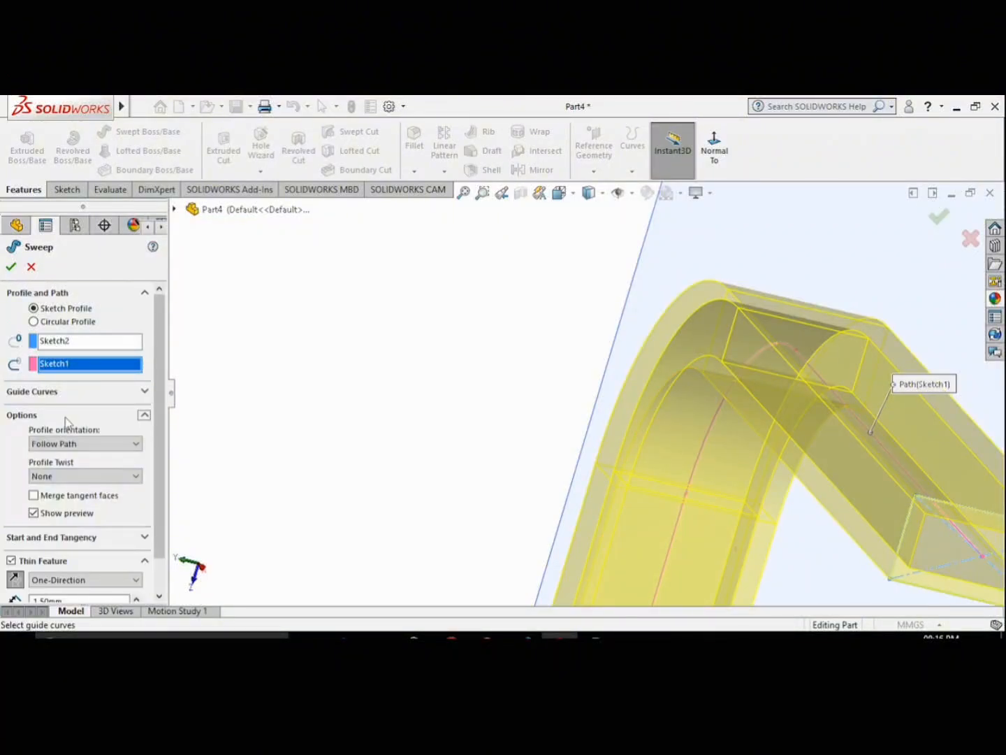
click(77, 476)
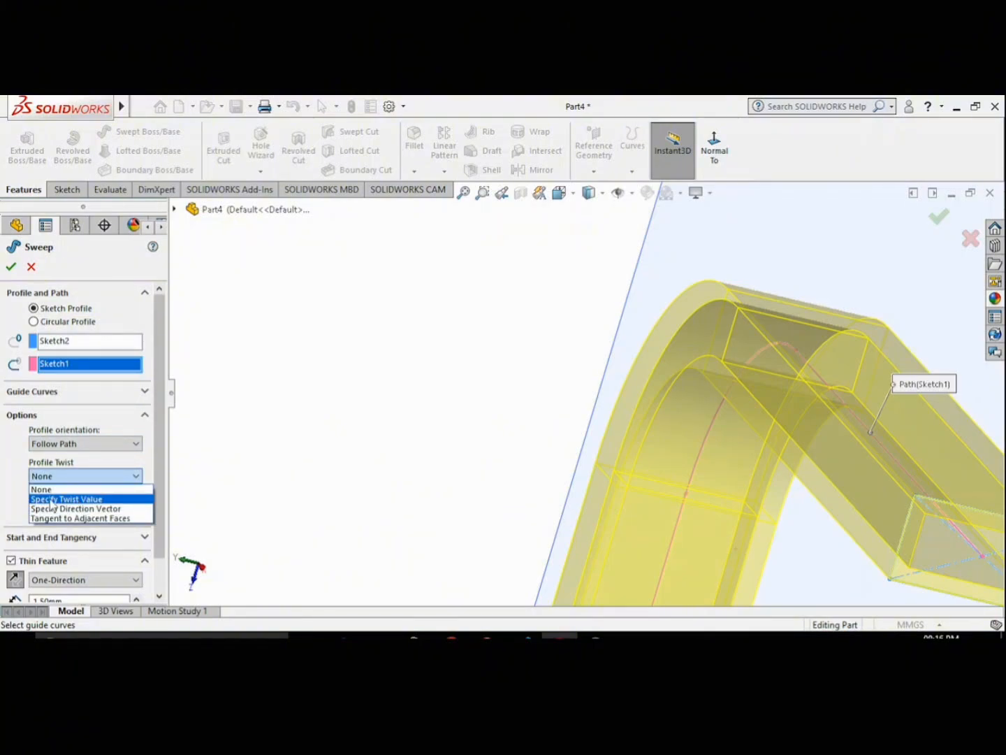
click(97, 499)
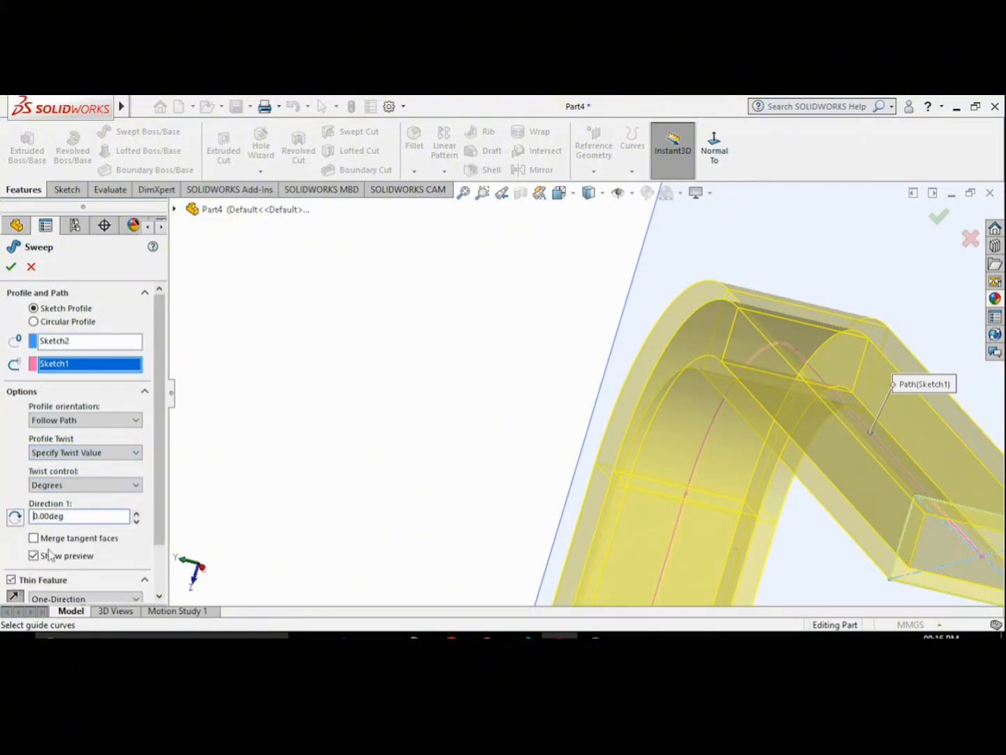
double_click(49, 517)
text(45)
click(15, 515)
middle_drag(690, 418, 727, 434)
scroll(731, 439, up, 2)
scroll(731, 438, up, 3)
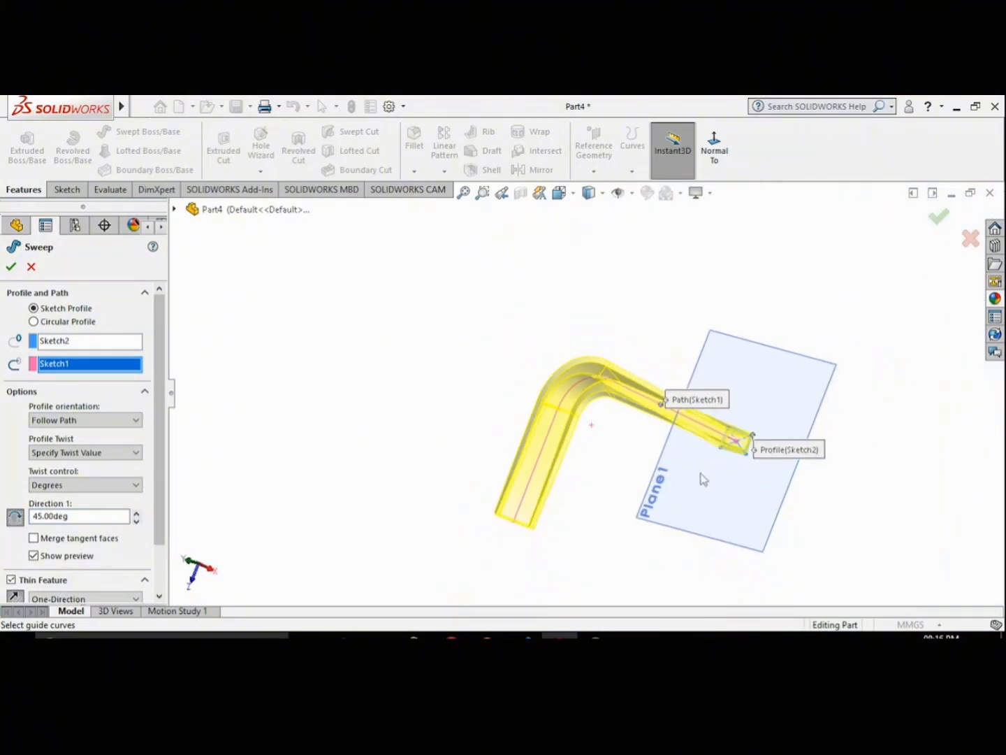
middle_drag(602, 431, 498, 527)
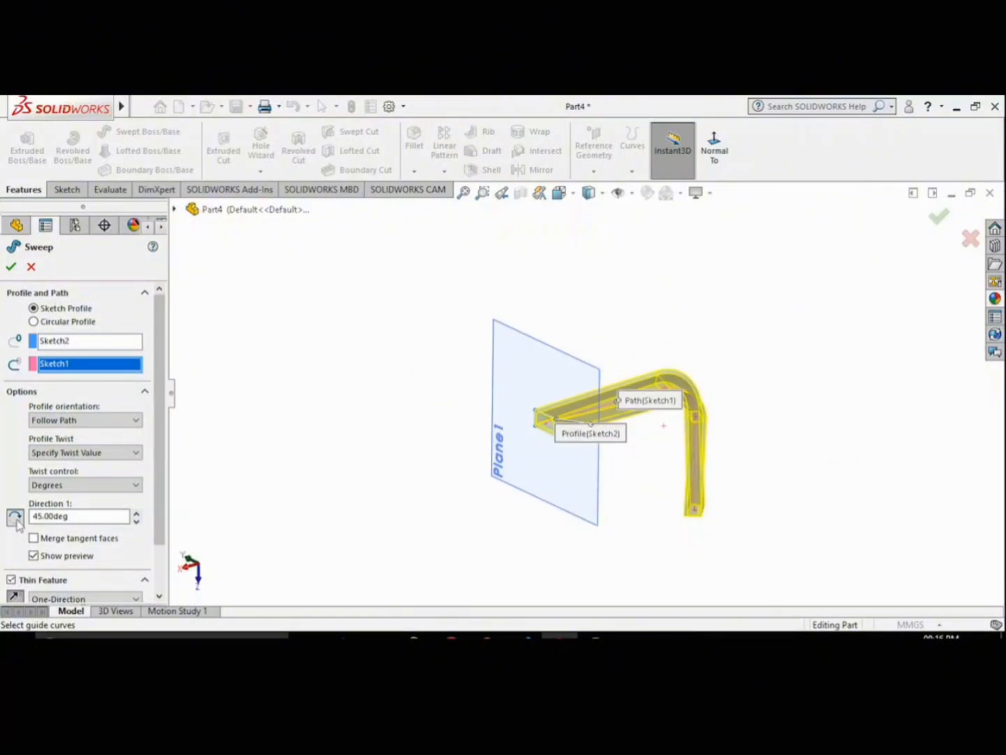
click(16, 519)
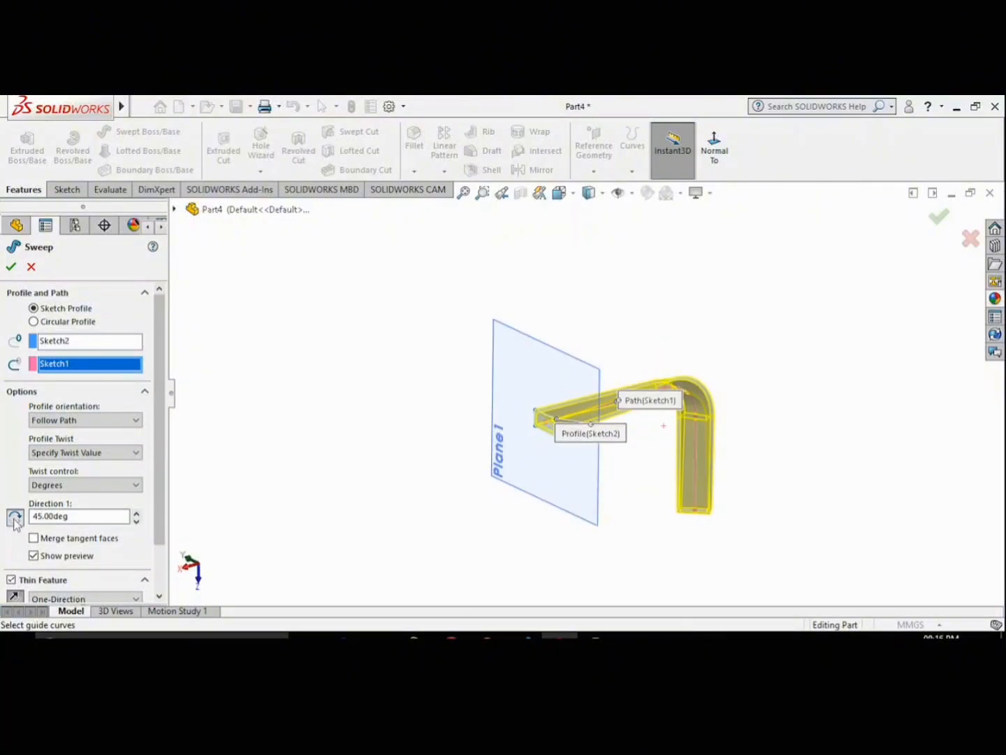
middle_drag(374, 475, 433, 483)
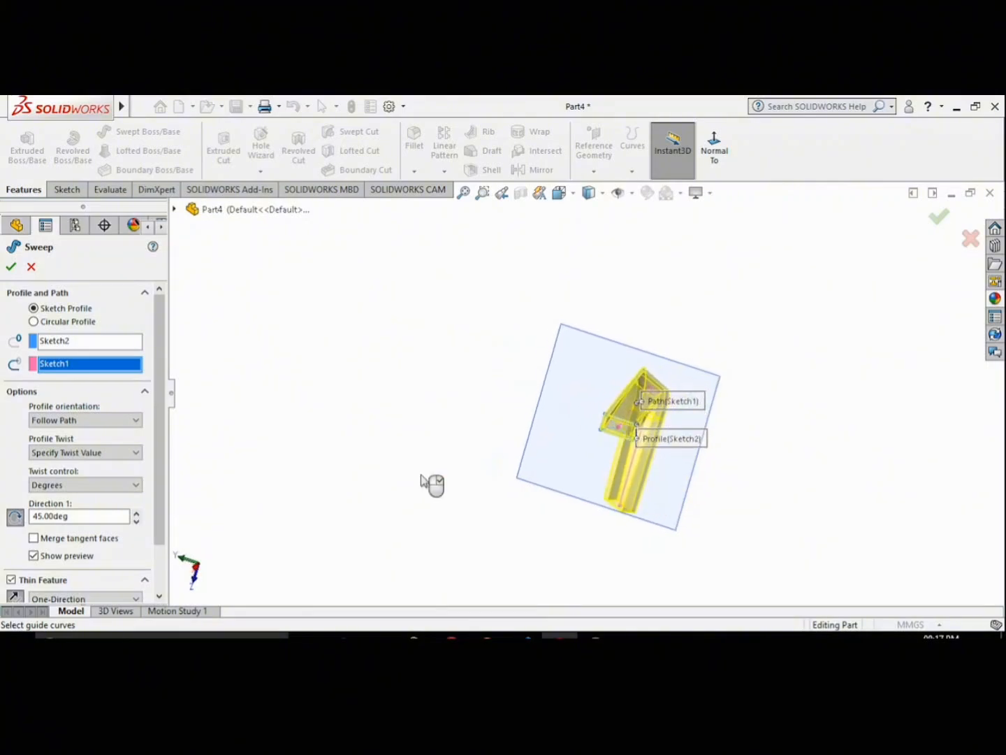
- Keep the twist control in Degrees and the profile orientation on Follow Path, and complete the thin sweep
click(58, 485)
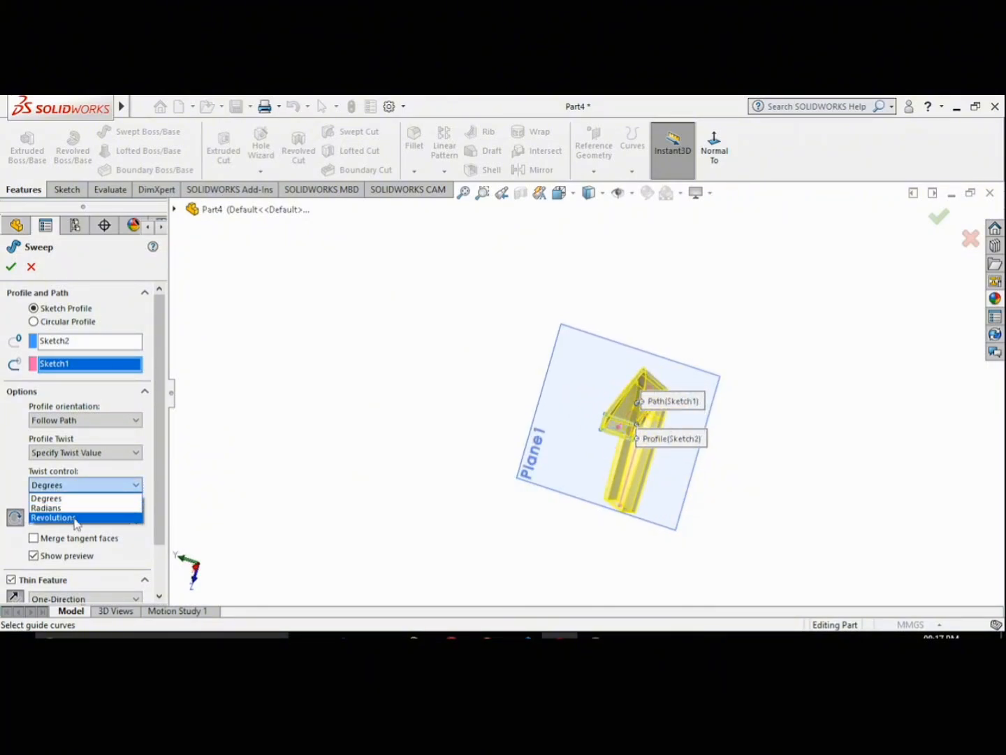
click(72, 453)
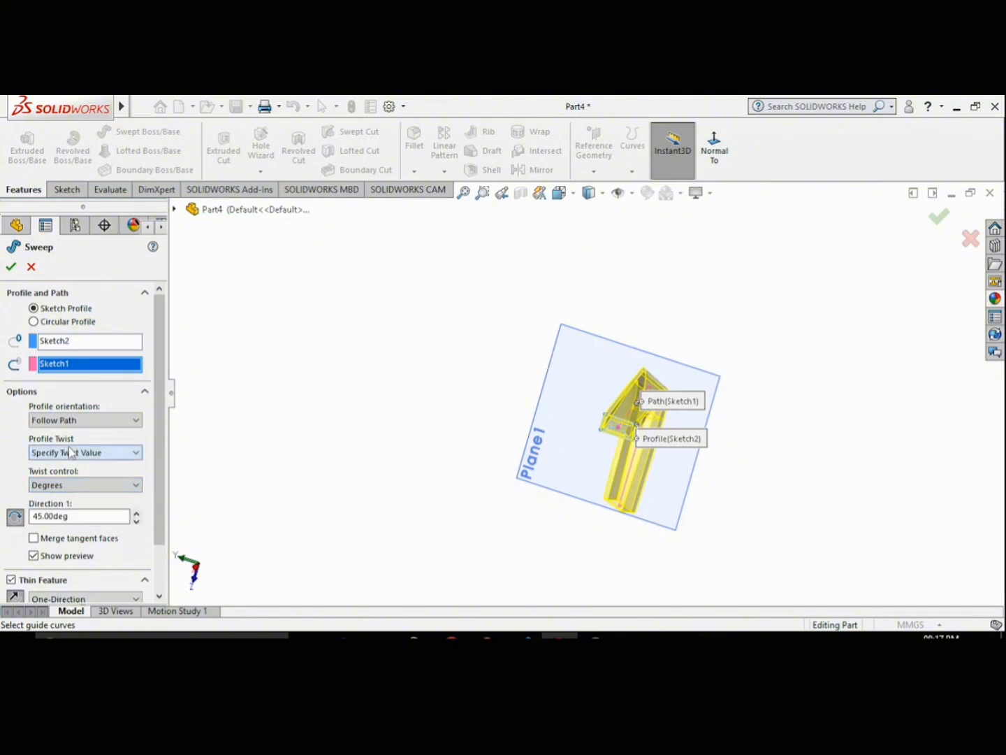
click(71, 453)
click(71, 454)
click(84, 419)
click(83, 428)
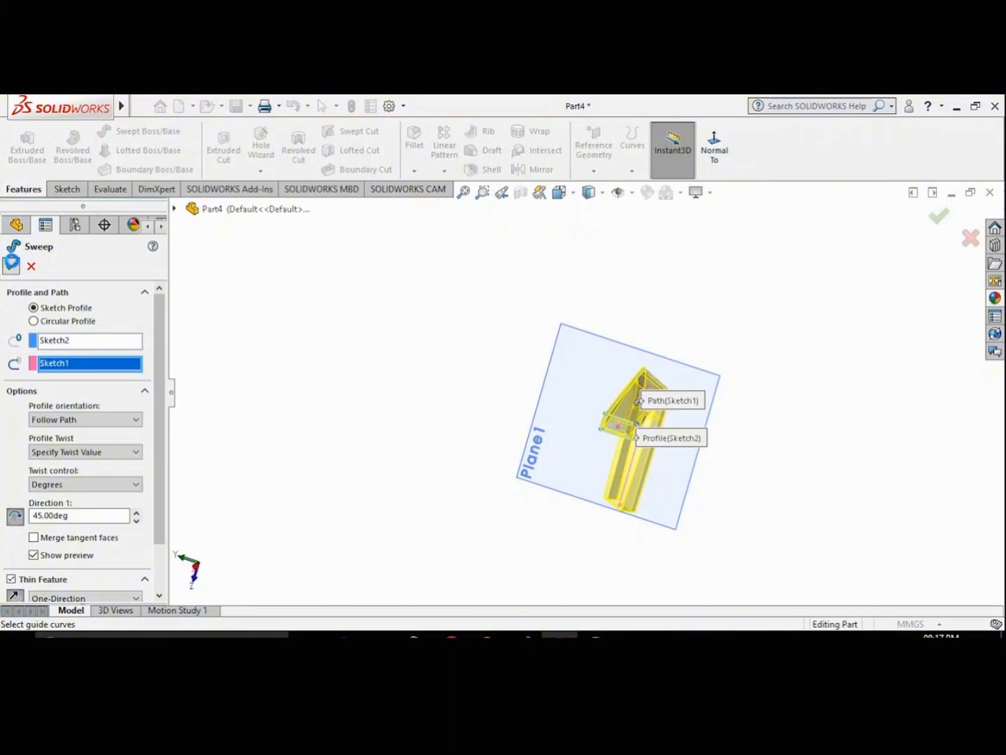
key(Return)
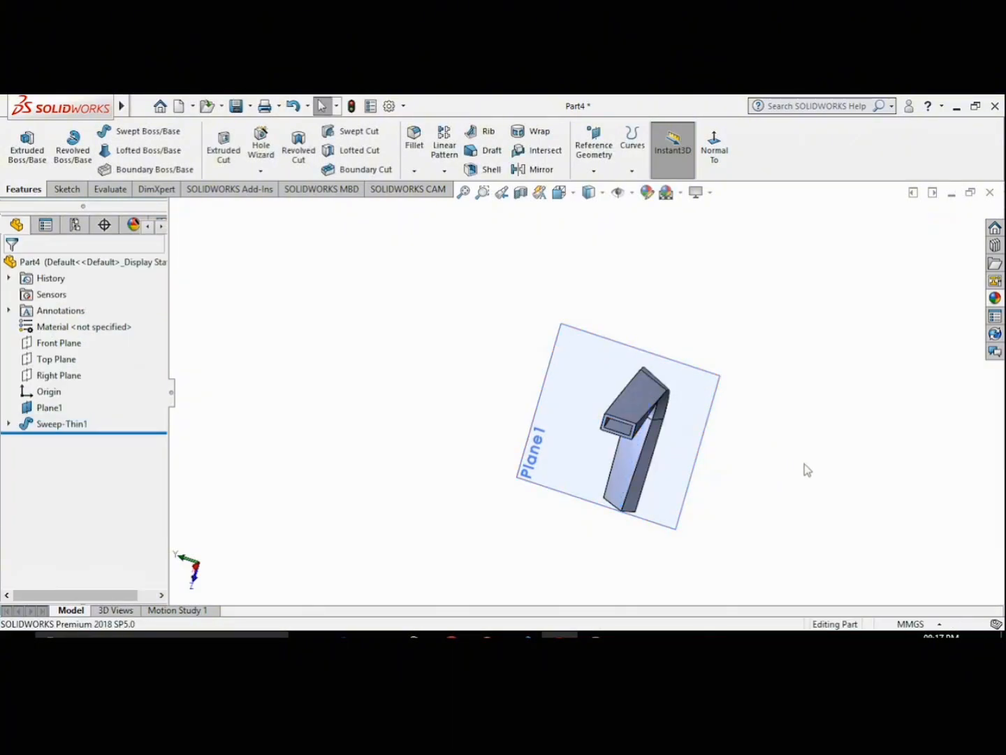
middle_drag(808, 470, 755, 335)
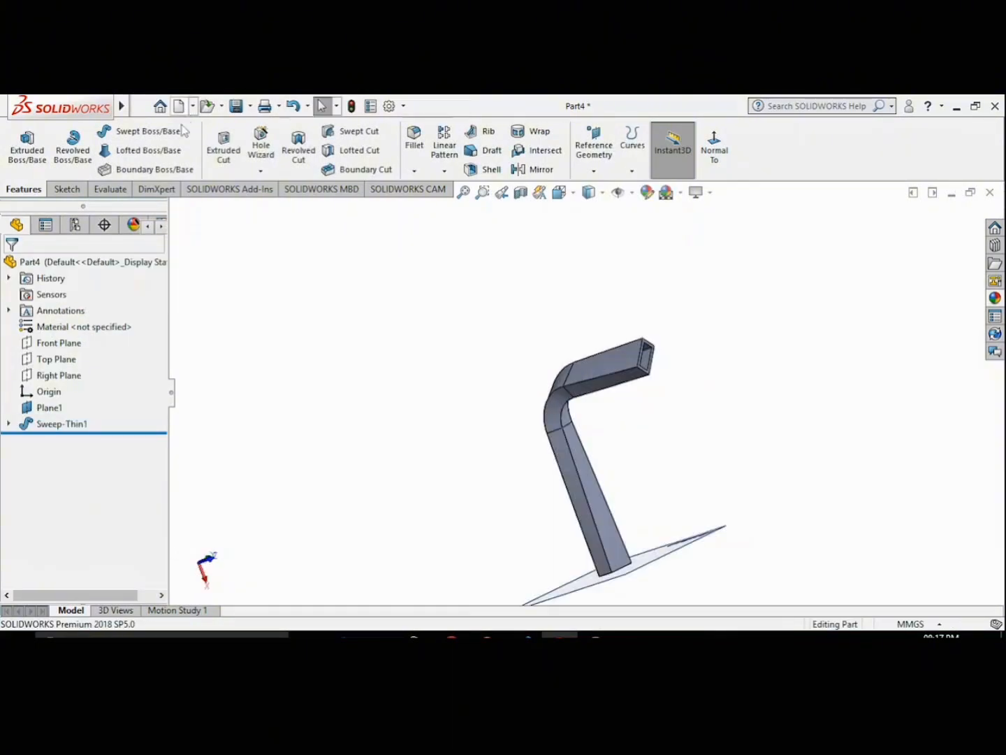
- Create a new part document and start a sketch on the Front Plane
click(179, 106)
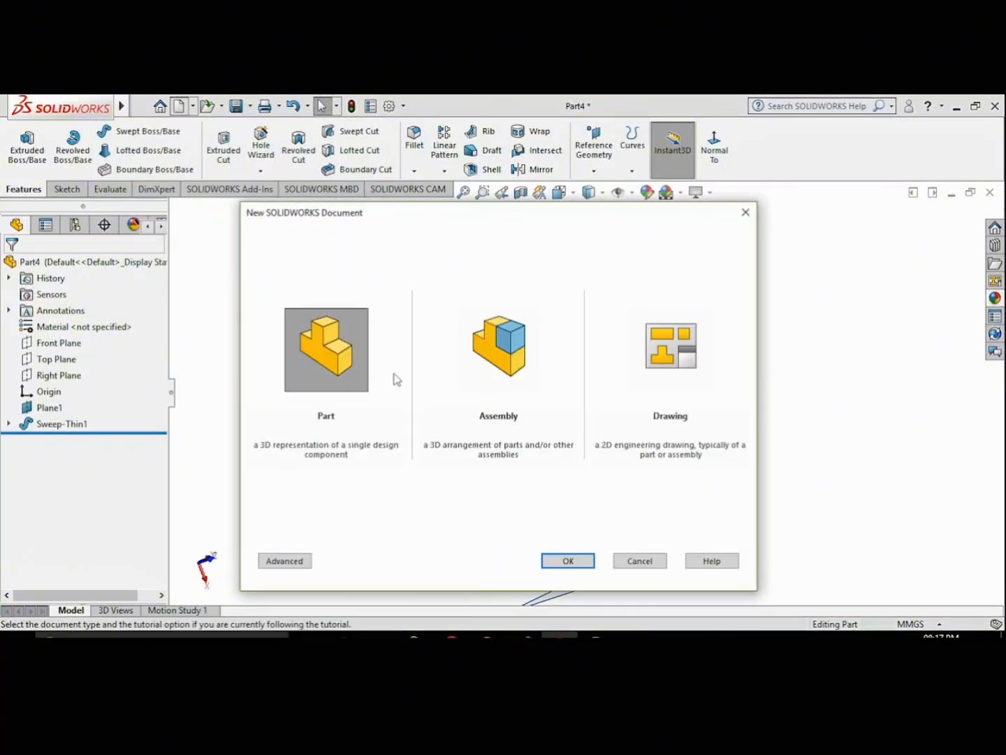
click(586, 563)
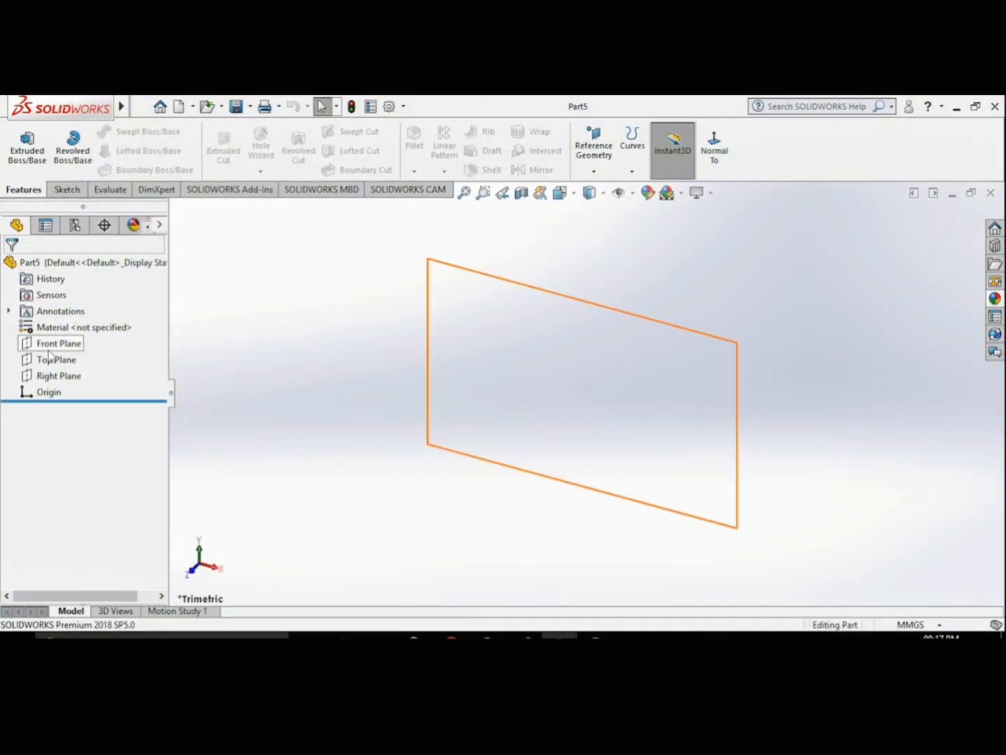
click(63, 343)
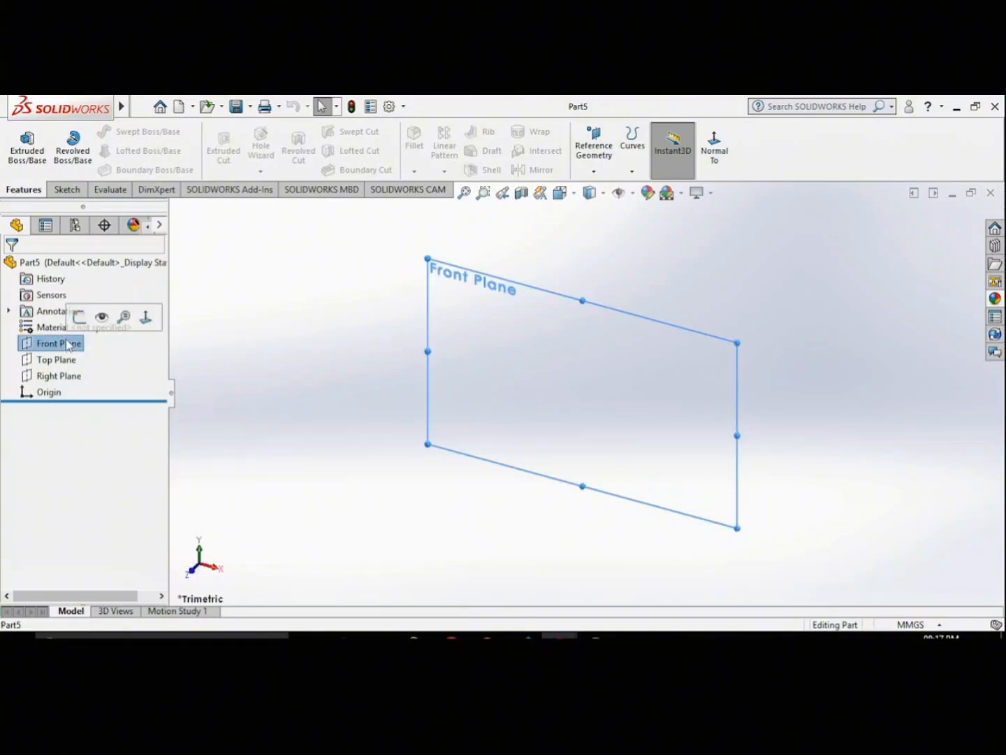
click(67, 189)
click(20, 144)
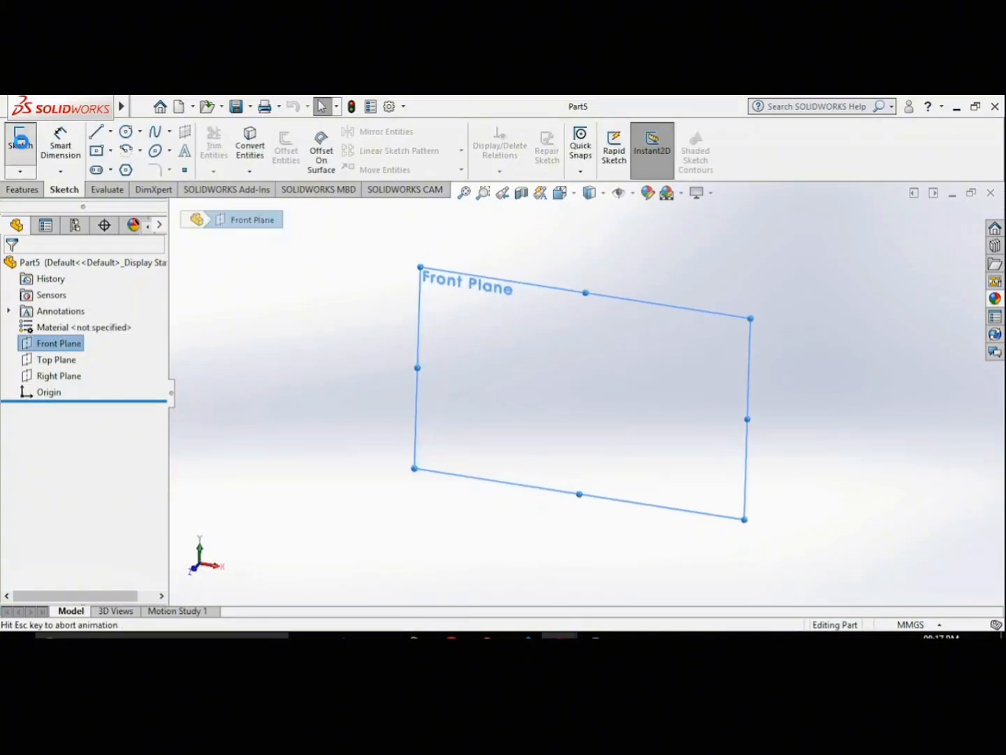
- Sketch a three-line stepped path from the origin: a near-vertical line, a near-horizontal line about 92 mm long, and a vertical line about 32 mm long
click(99, 135)
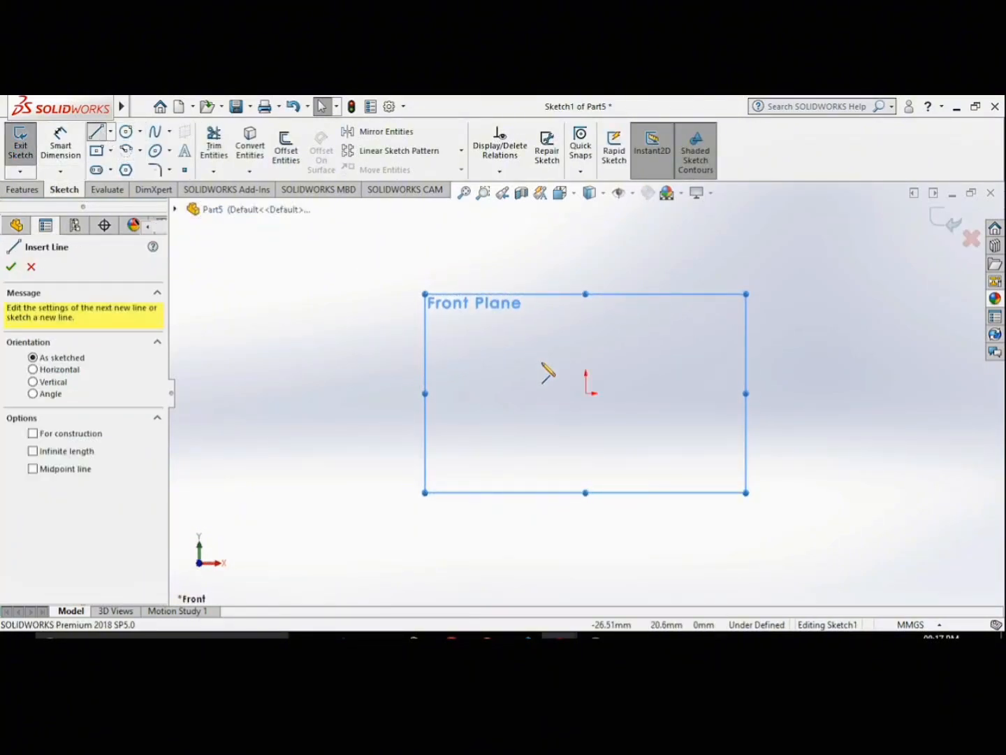
drag(587, 394, 590, 283)
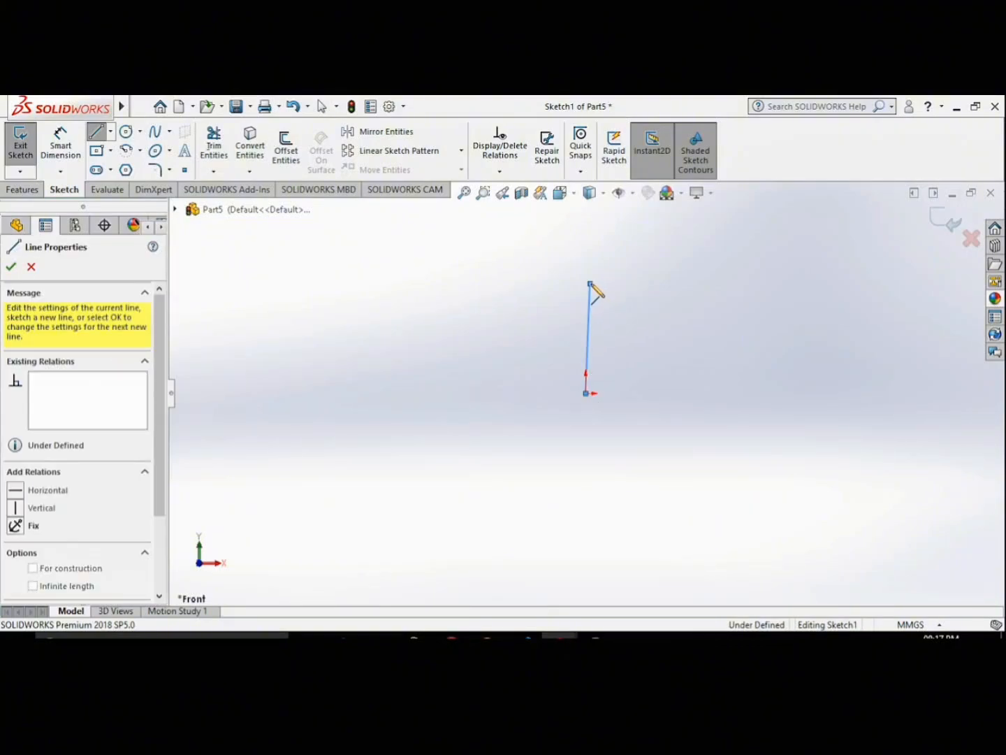
click(756, 290)
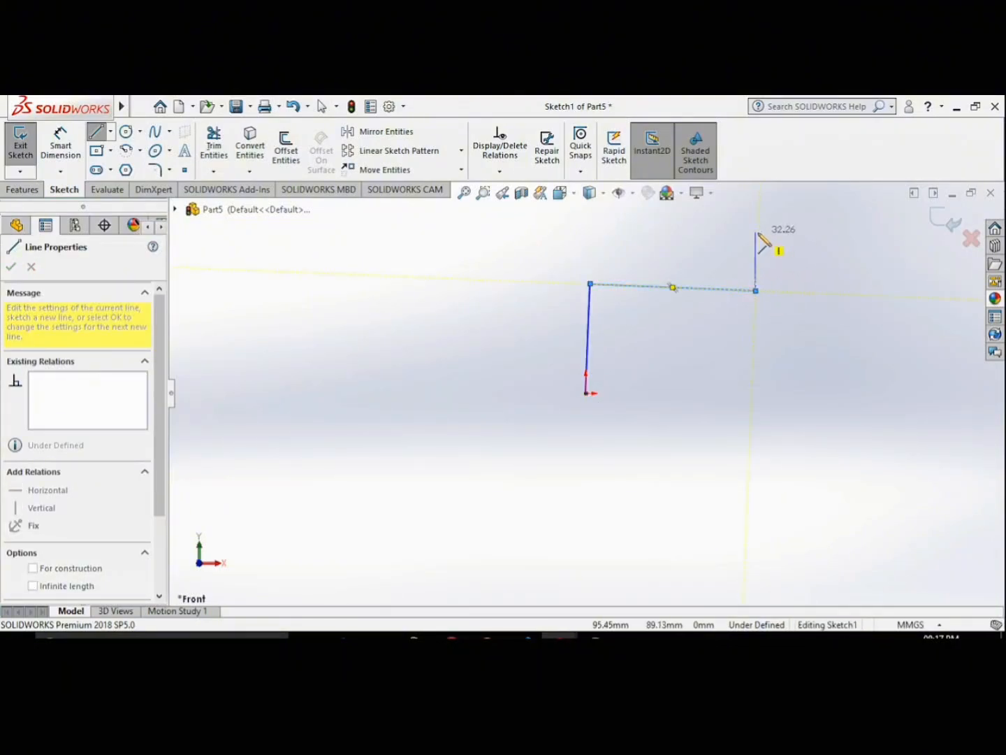
click(756, 232)
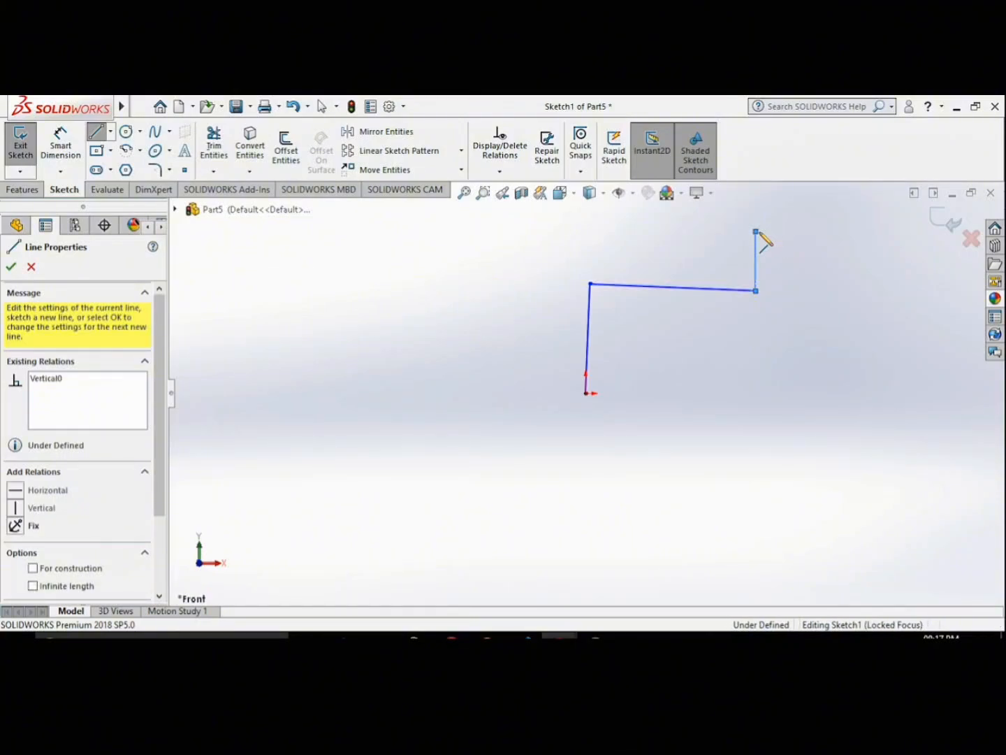
right_click(764, 235)
click(796, 242)
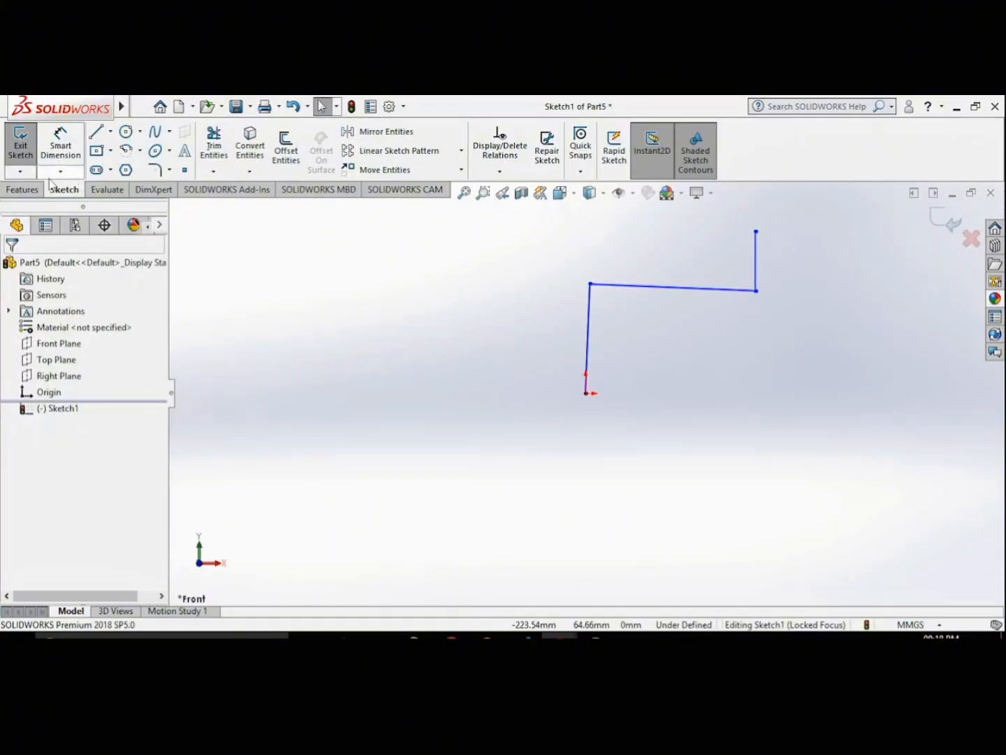
- Round both corners of the stepped path with 10 mm sketch fillets and finish the sketch
click(155, 169)
click(656, 293)
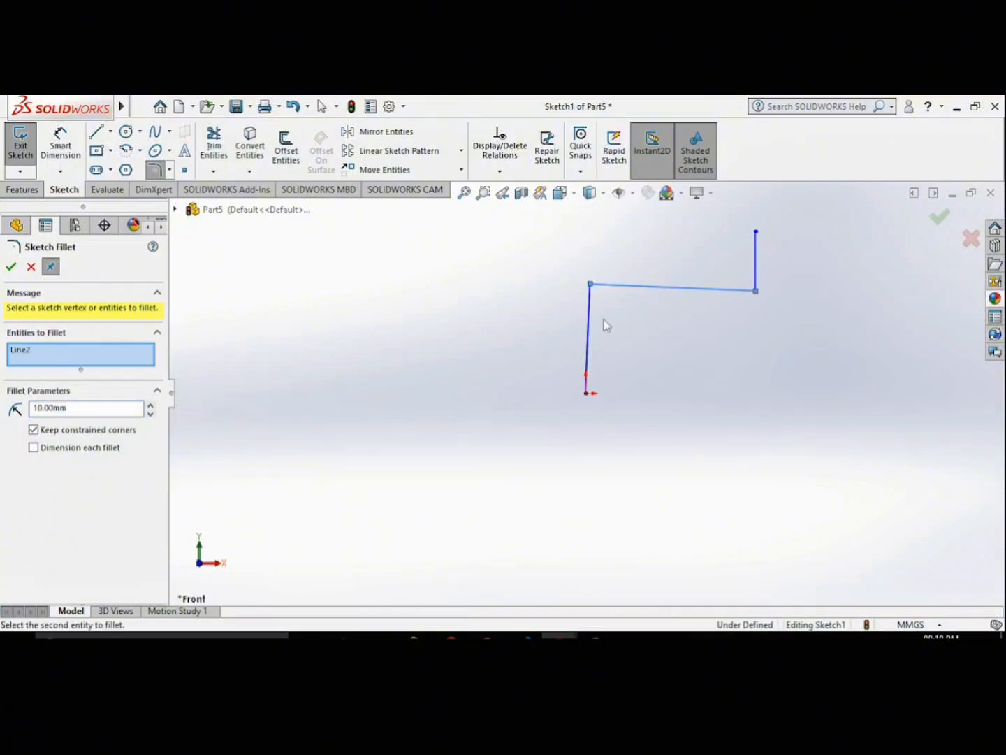
click(595, 330)
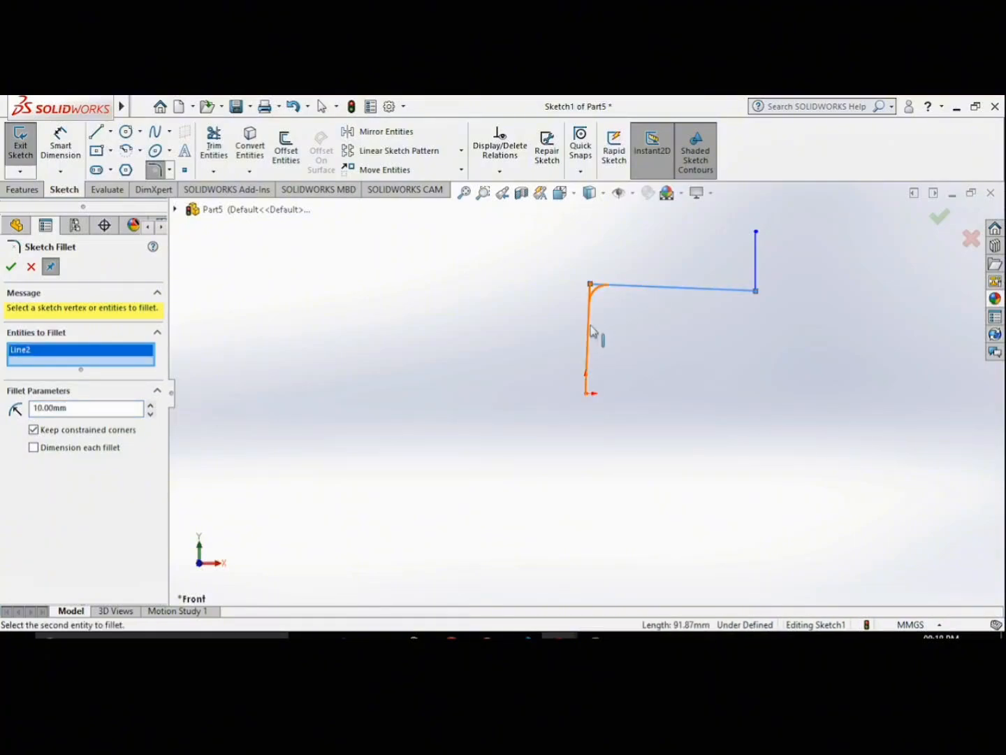
click(722, 289)
click(754, 262)
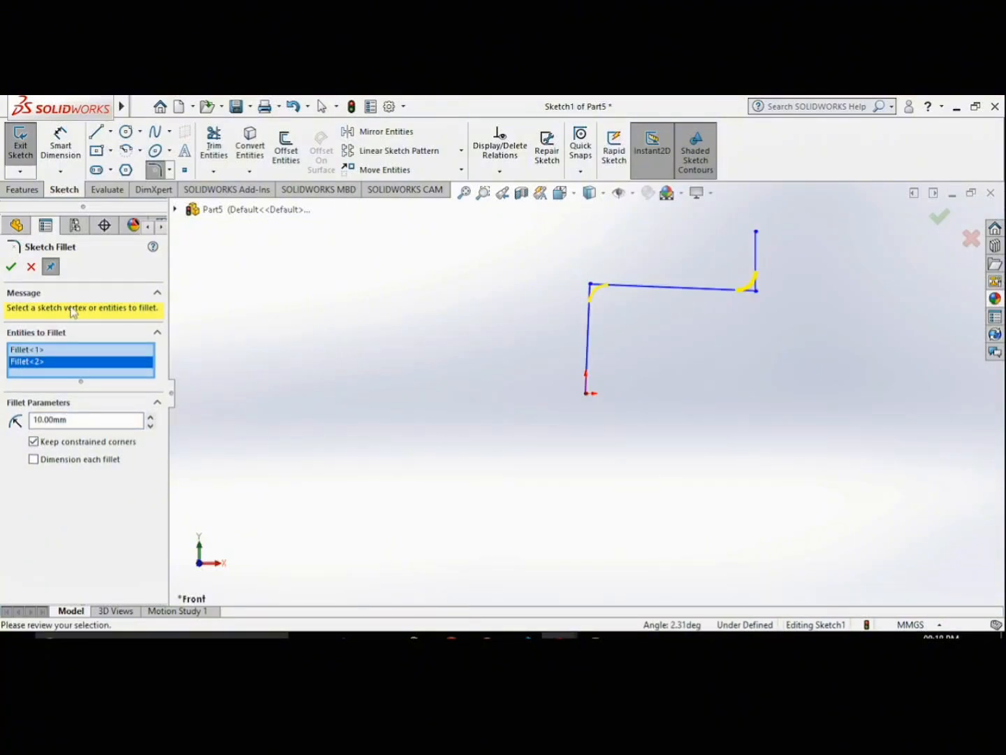
click(11, 267)
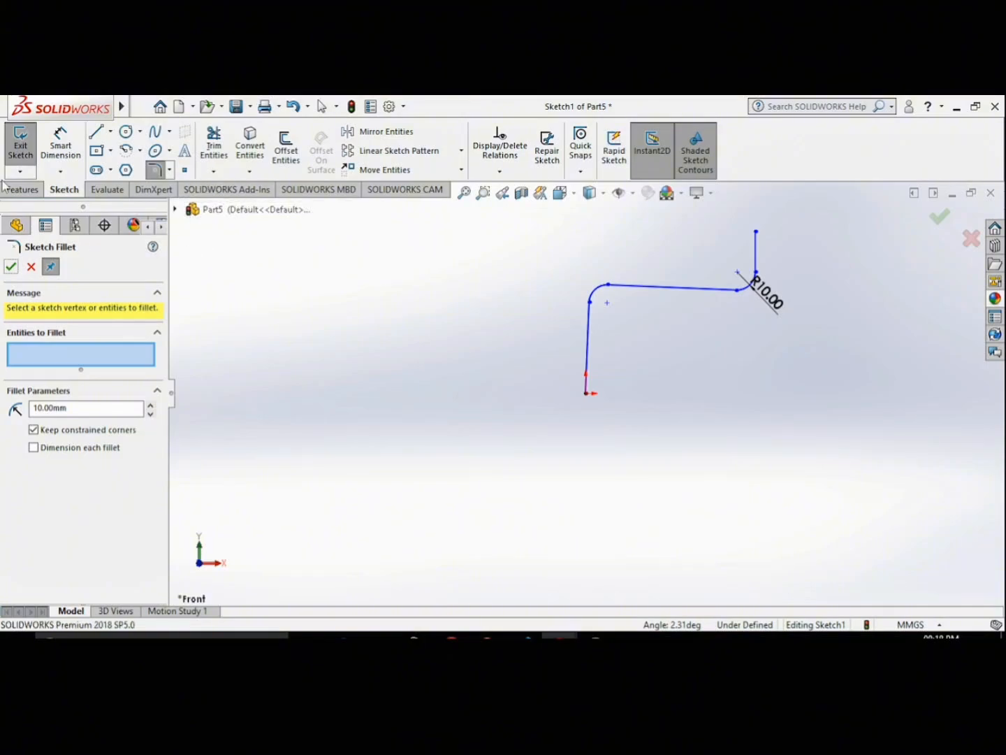
click(21, 143)
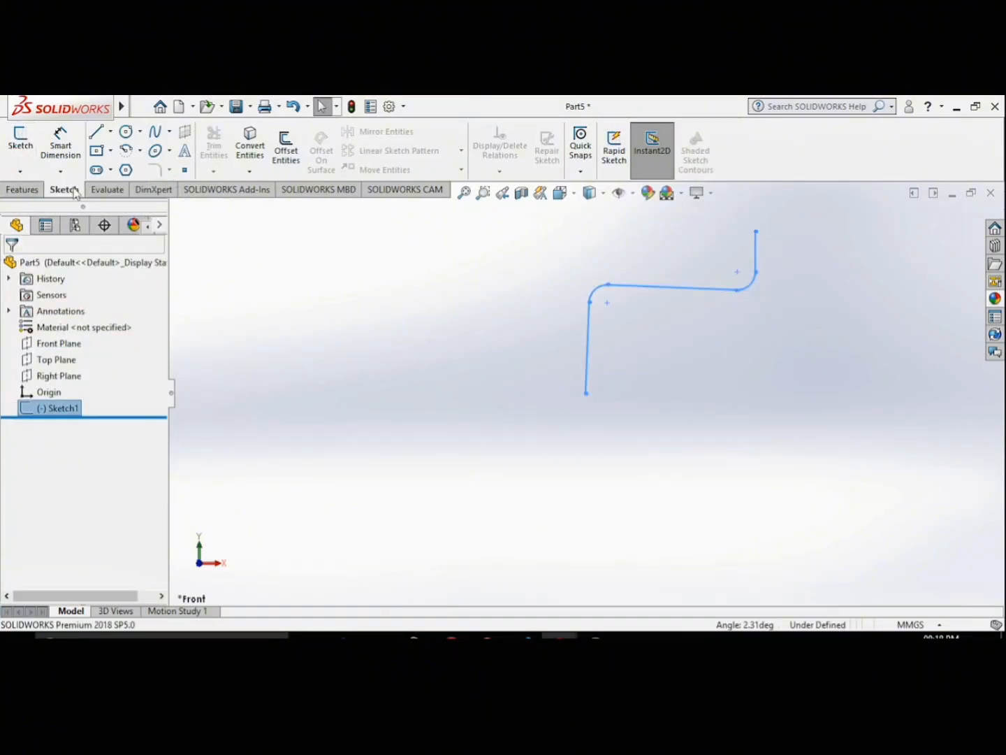
- Create a reference plane perpendicular to the path's first line and coincident with its start point at the origin
click(24, 189)
click(594, 172)
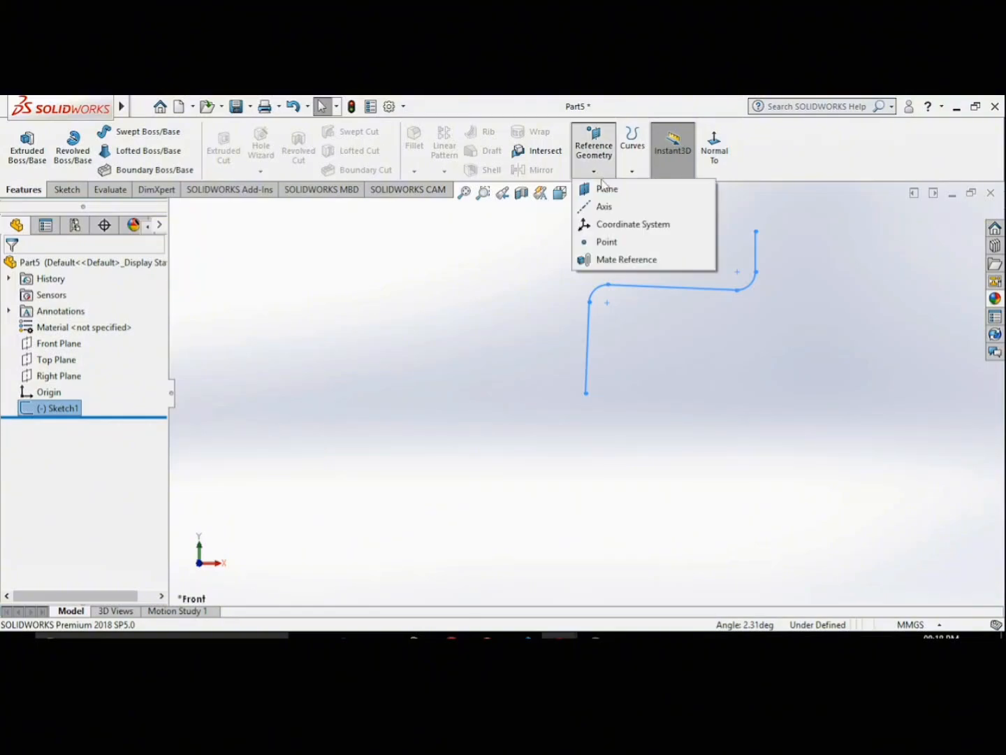
click(603, 189)
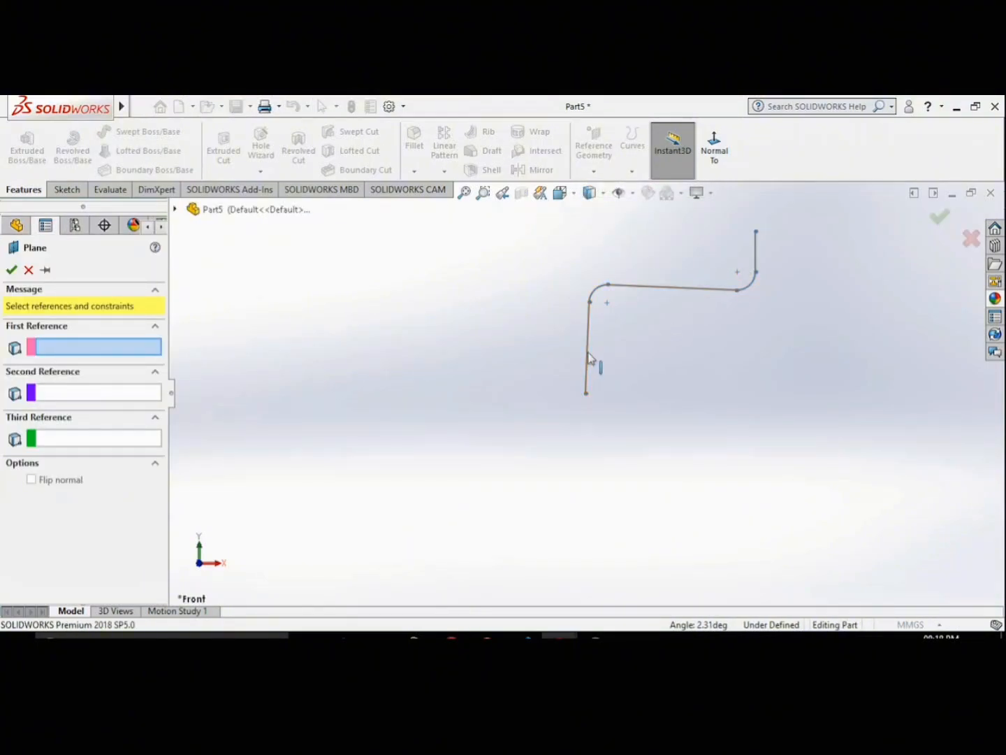
click(588, 360)
click(587, 394)
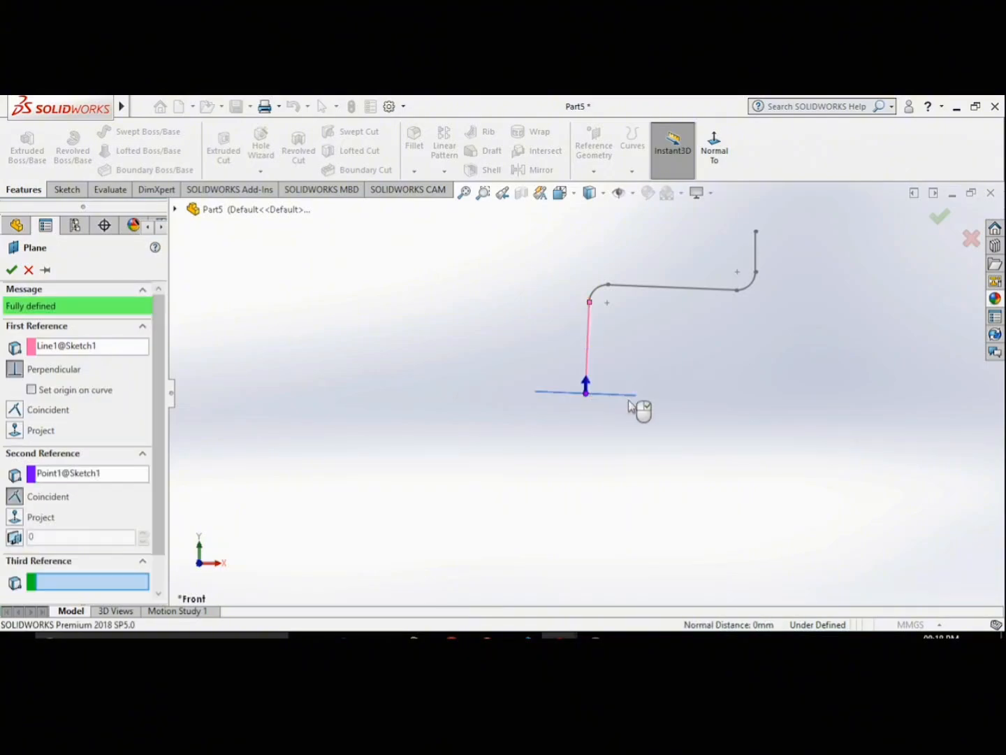
click(11, 270)
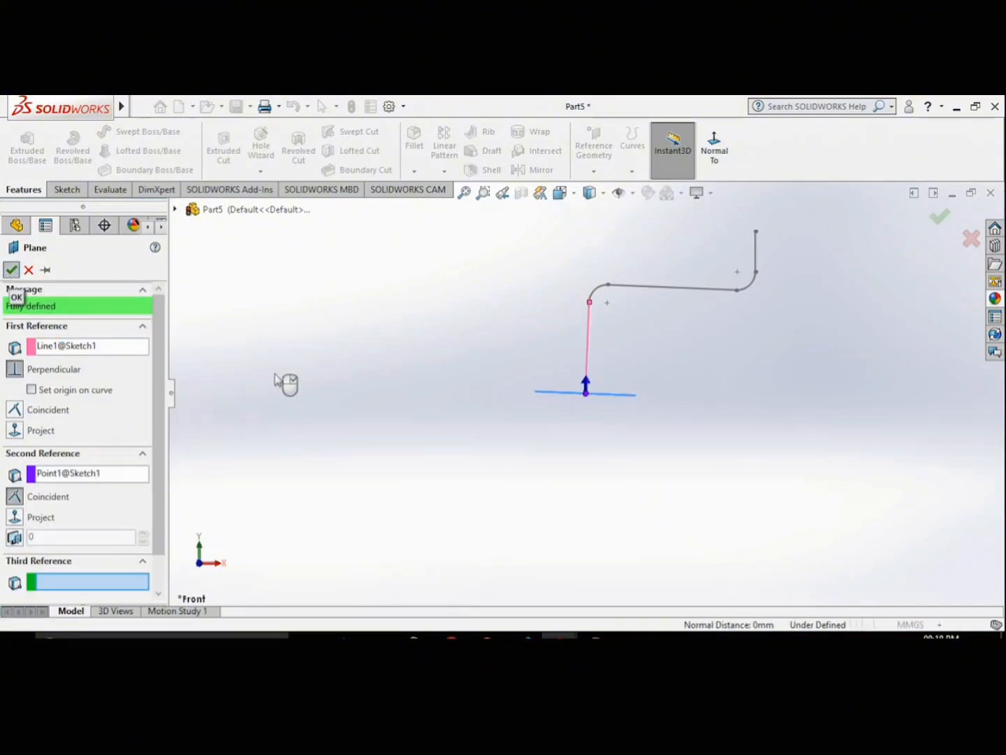
- Sketch a small circle centred on the path's start point on the new reference plane, and finish the sketch
click(724, 163)
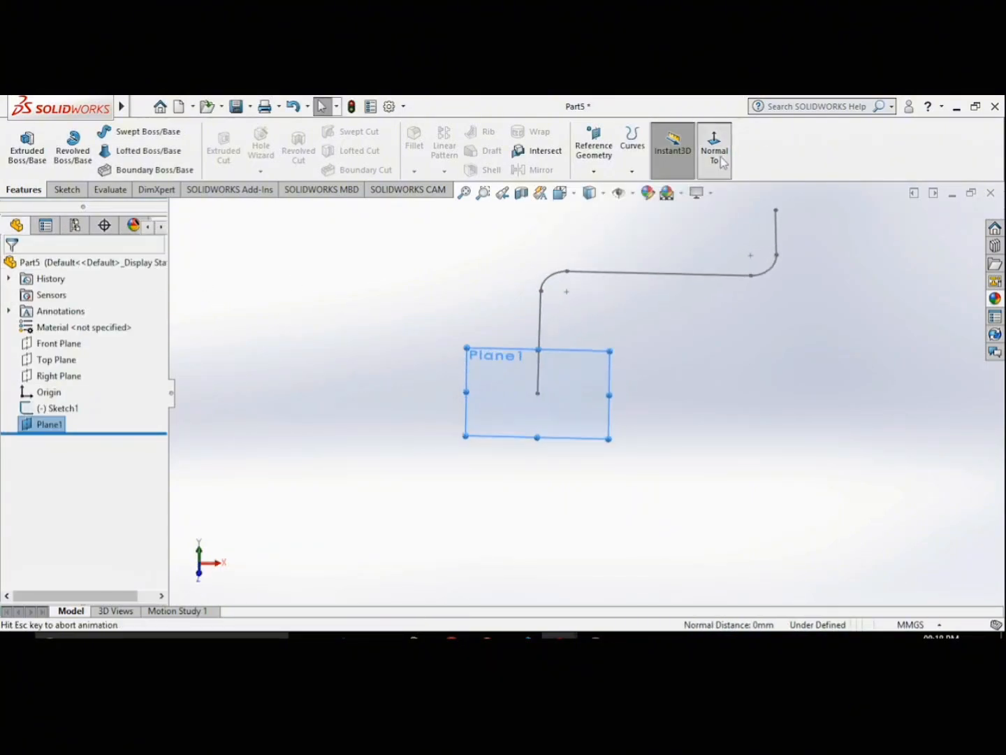
mouse_move(501, 402)
middle_down()
mouse_move(509, 287)
mouse_move(539, 267)
middle_up()
click(63, 190)
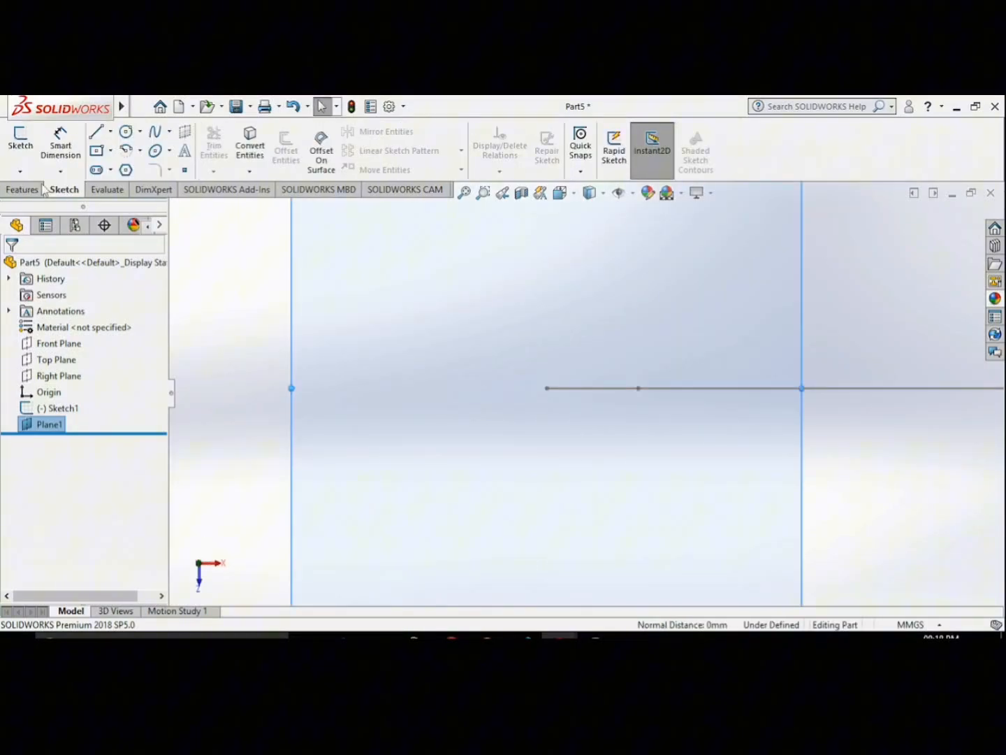
click(21, 140)
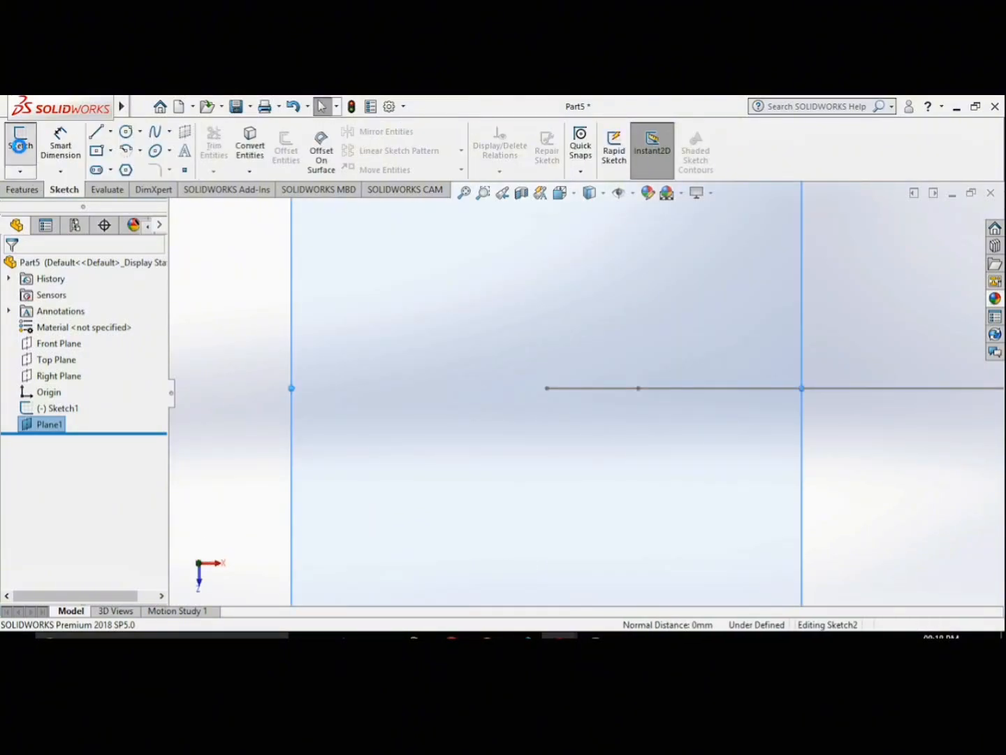
click(126, 131)
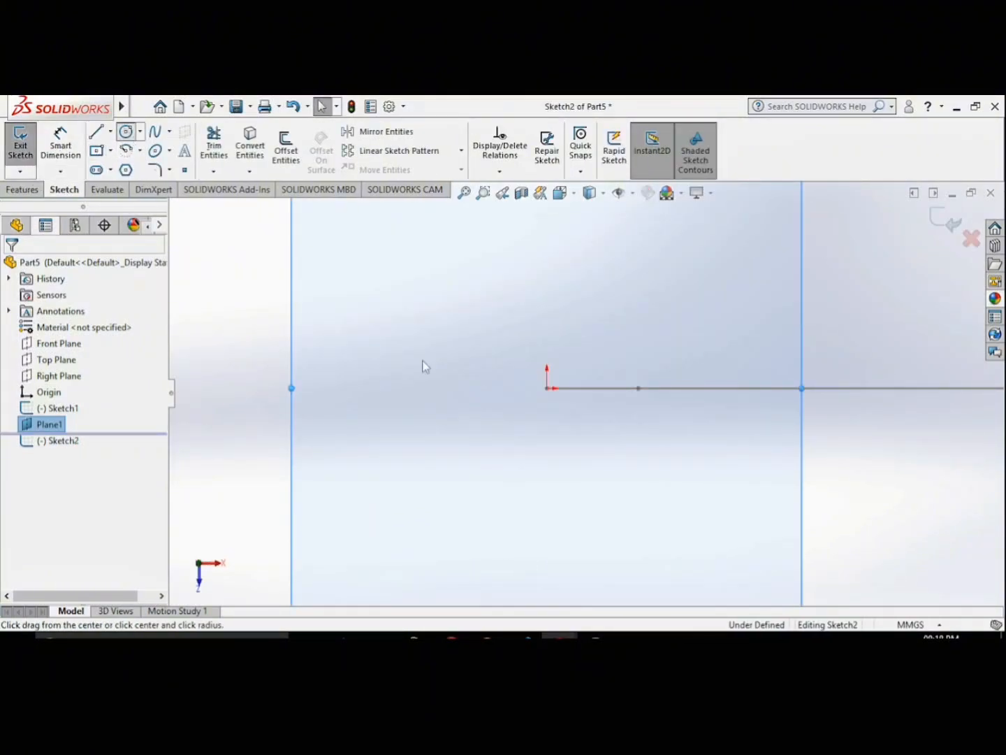
click(548, 389)
click(569, 408)
right_click(572, 408)
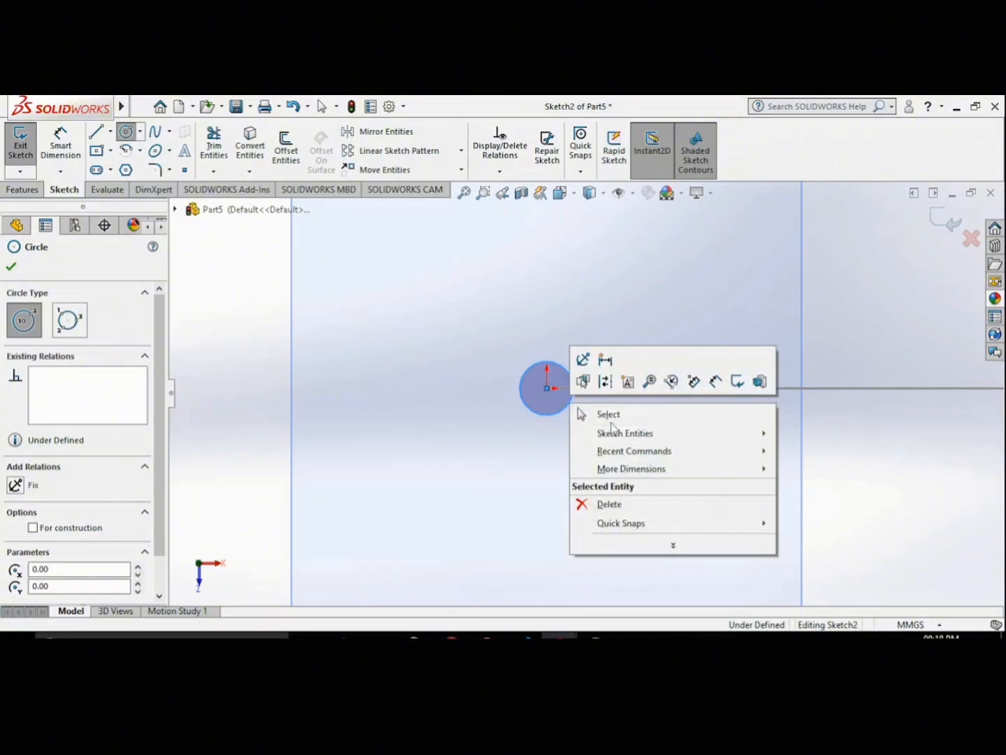
click(600, 416)
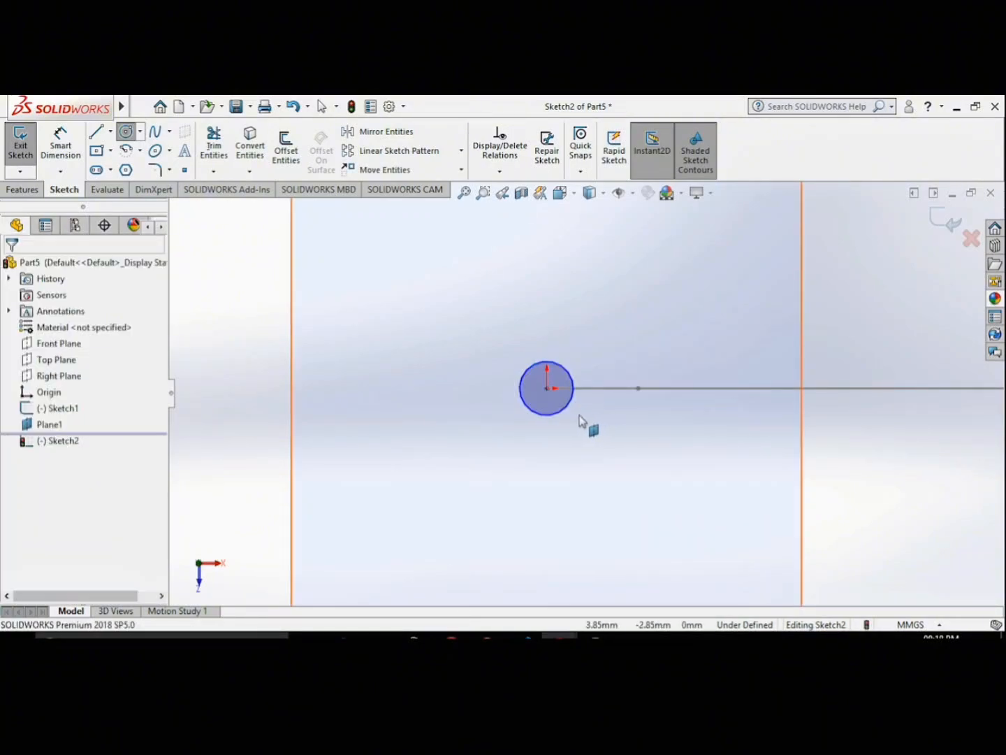
click(21, 144)
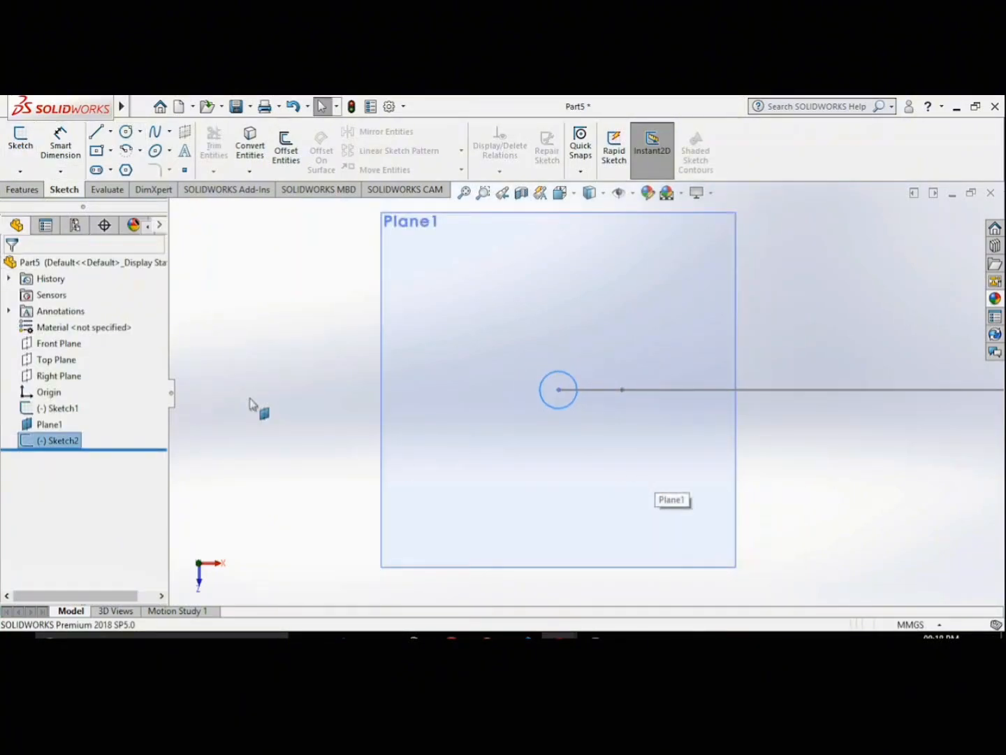
- Create a swept boss using the circle as the profile and the filleted stepped sketch as the path
click(23, 189)
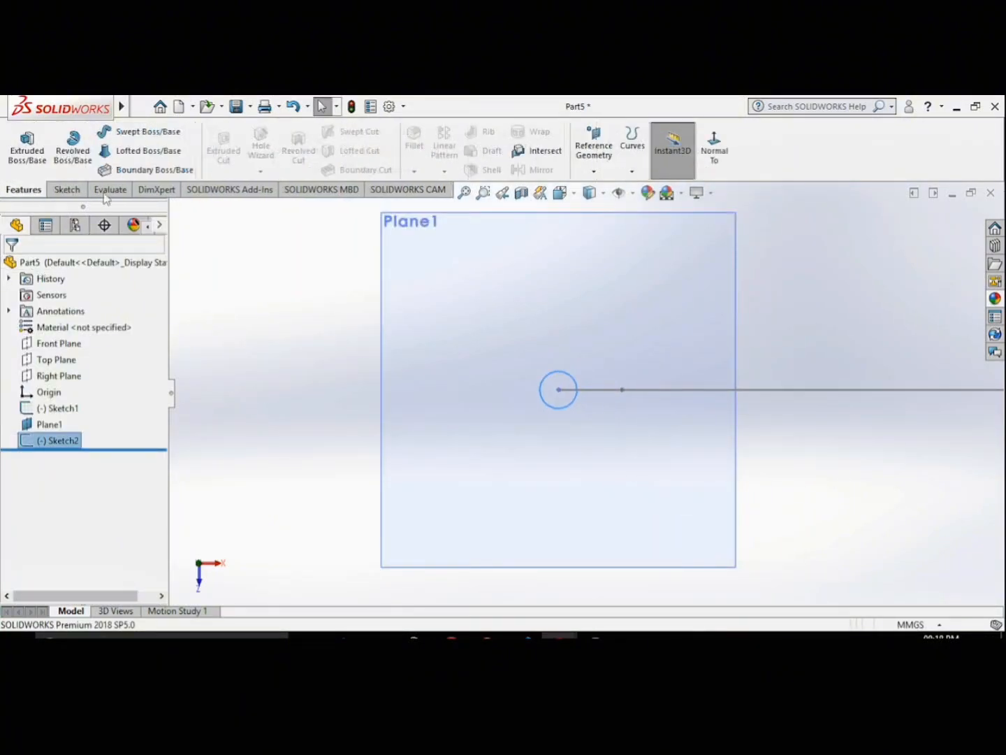
click(154, 133)
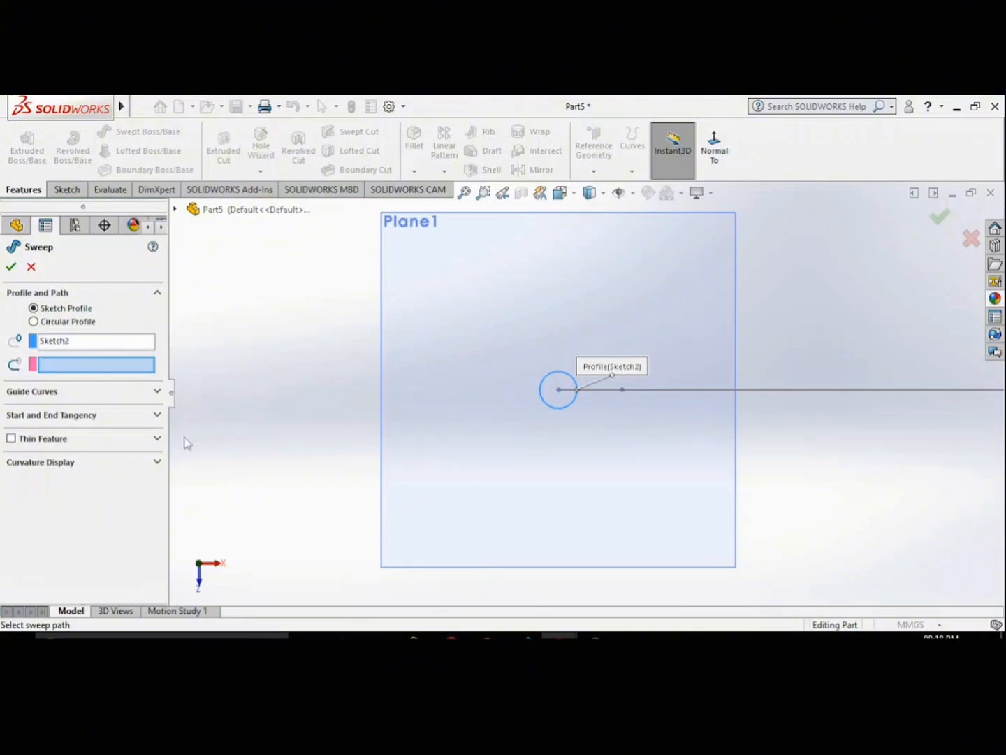
click(610, 397)
middle_drag(696, 458, 708, 370)
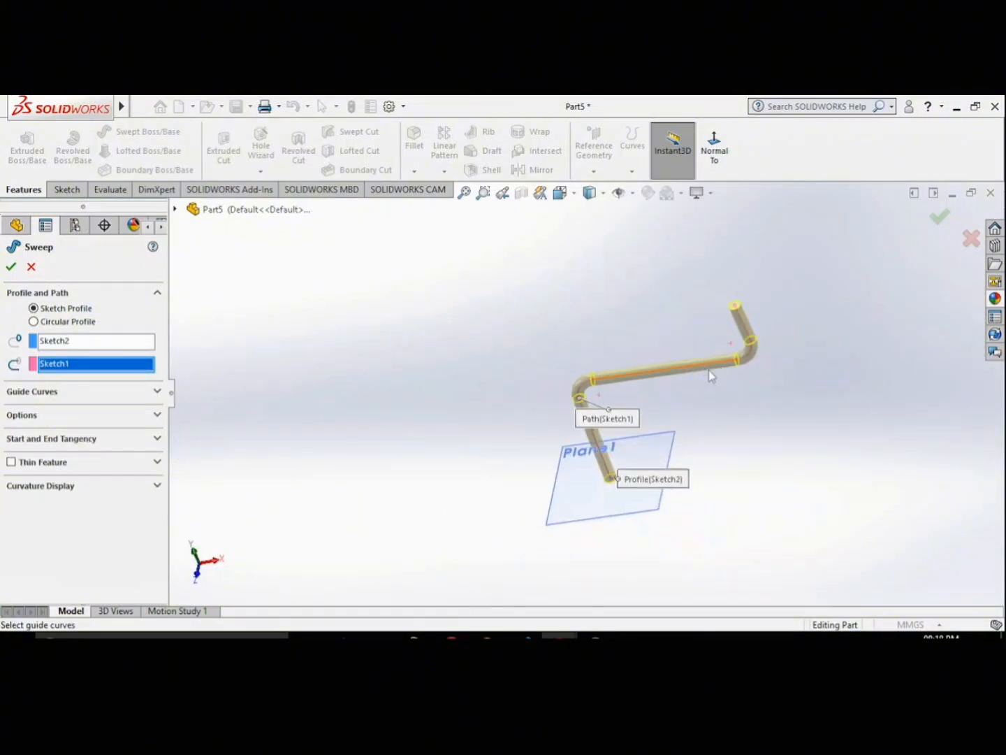
middle_drag(766, 401, 747, 260)
click(11, 267)
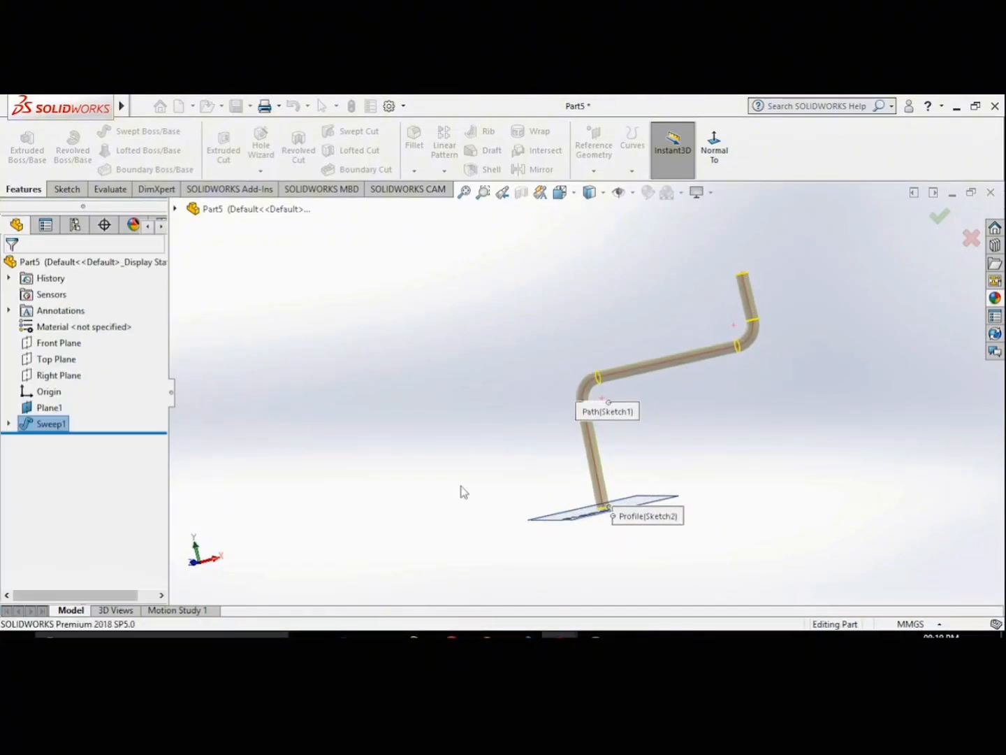
middle_drag(679, 433, 634, 399)
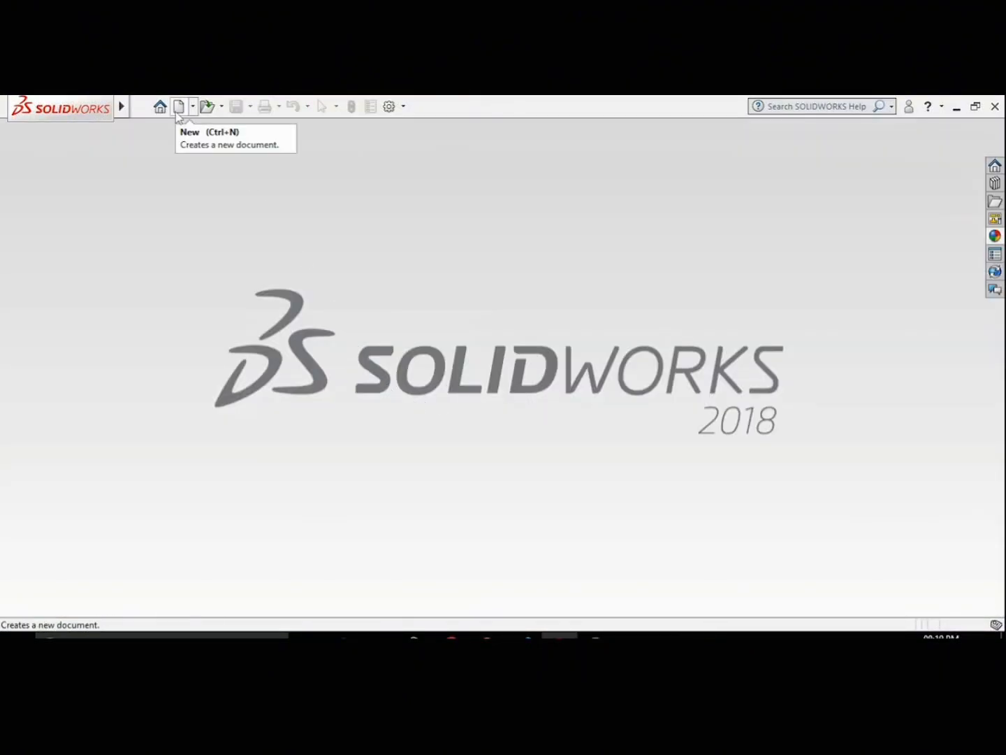
- Create a new part document
click(179, 109)
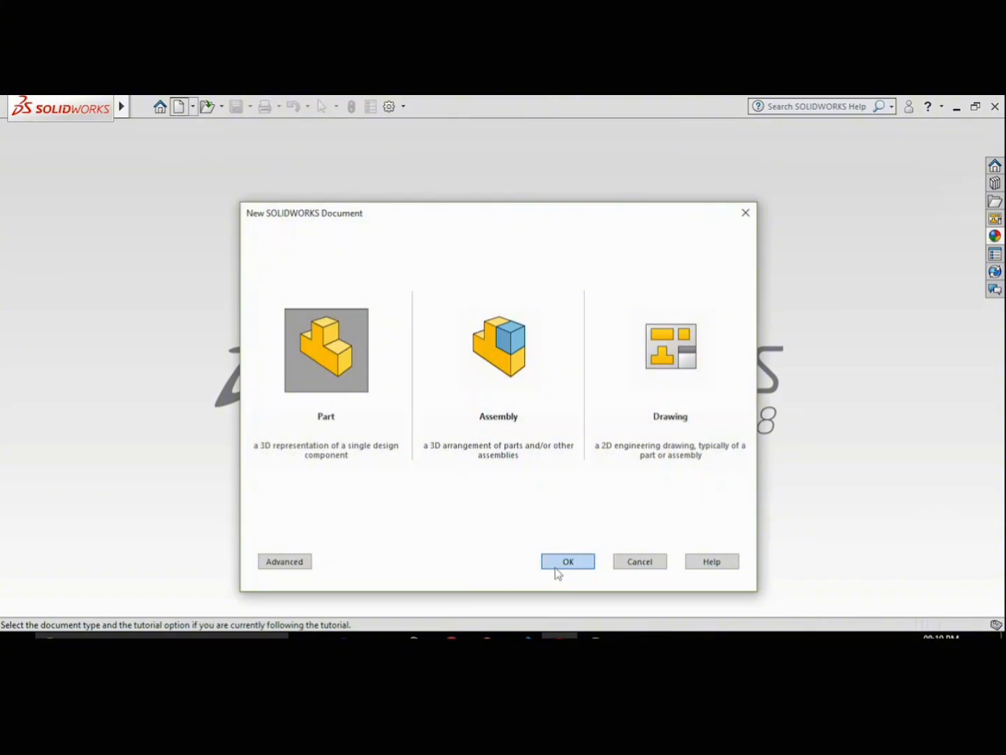
double_click(366, 356)
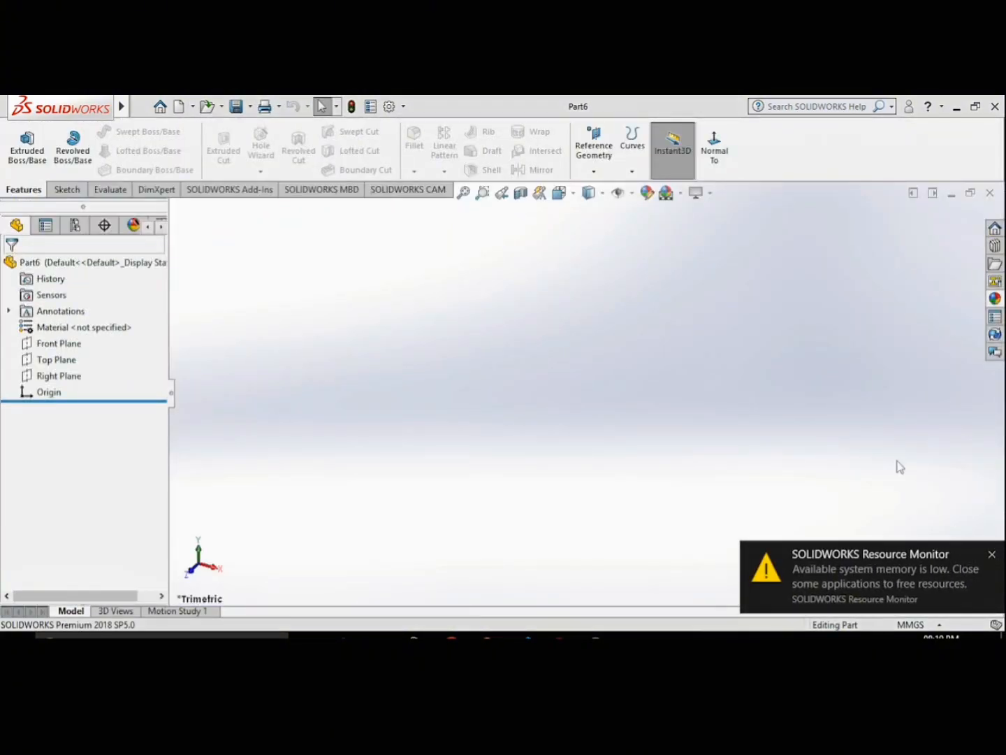
click(56, 359)
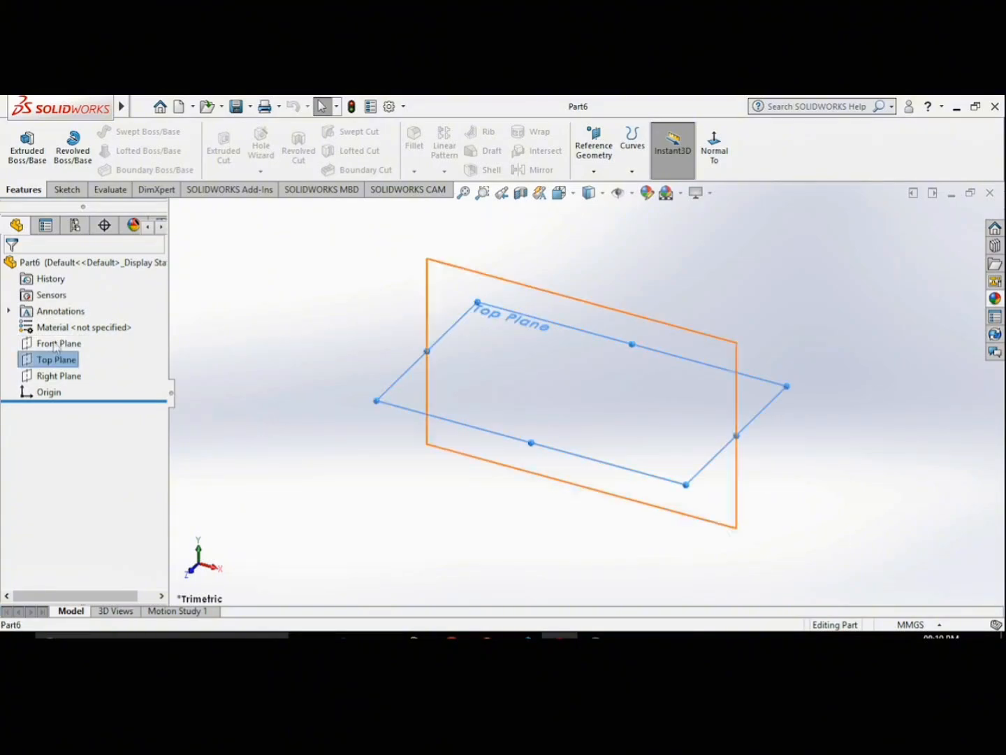
click(72, 174)
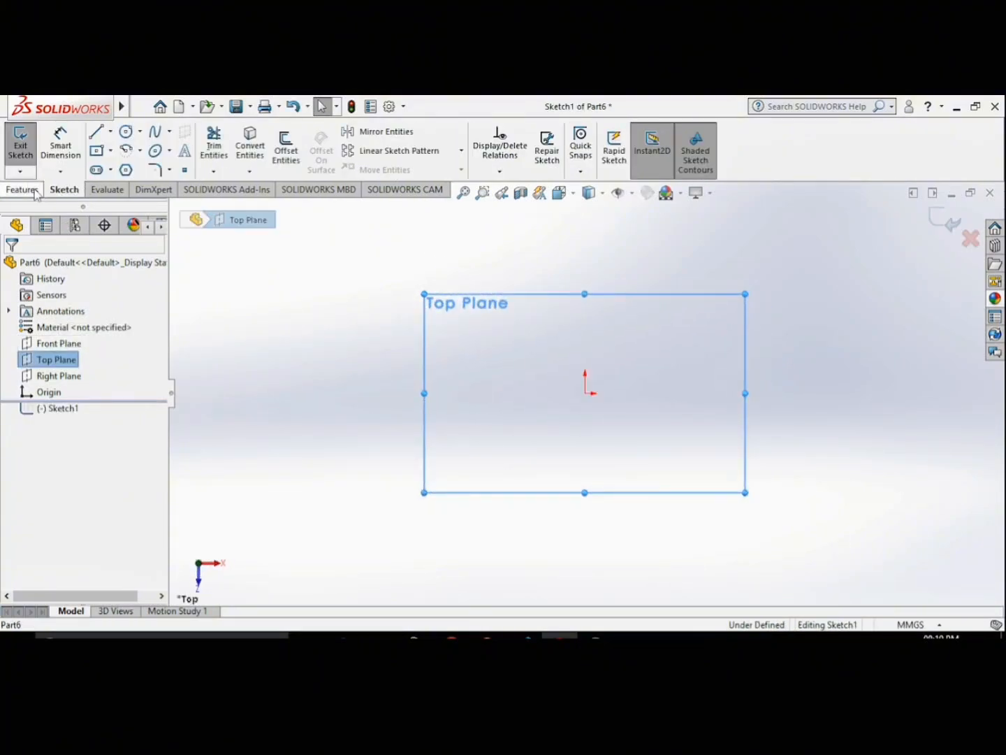
click(31, 160)
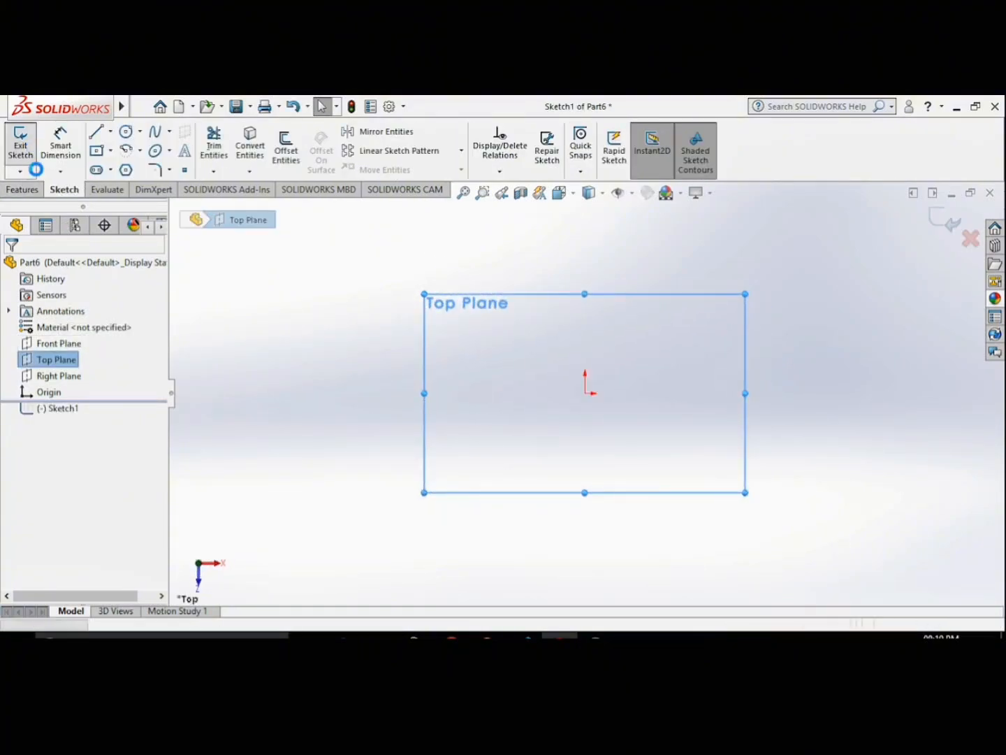
- Start a sketch on the Top Plane and draw a large circle centred on the origin
click(64, 361)
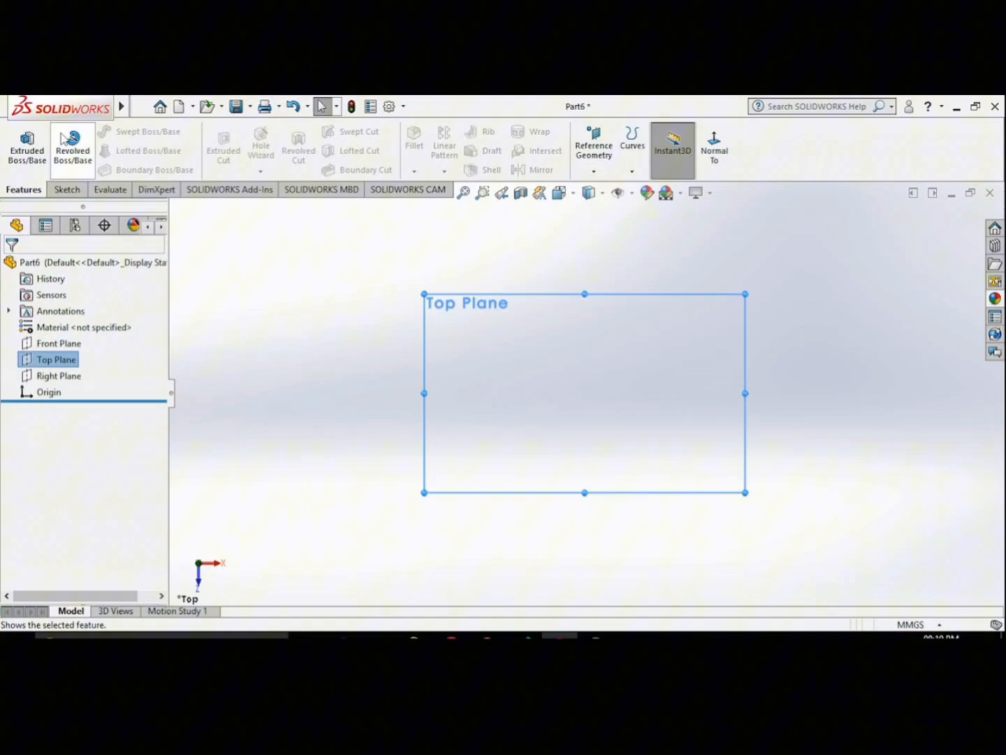
click(64, 191)
click(21, 139)
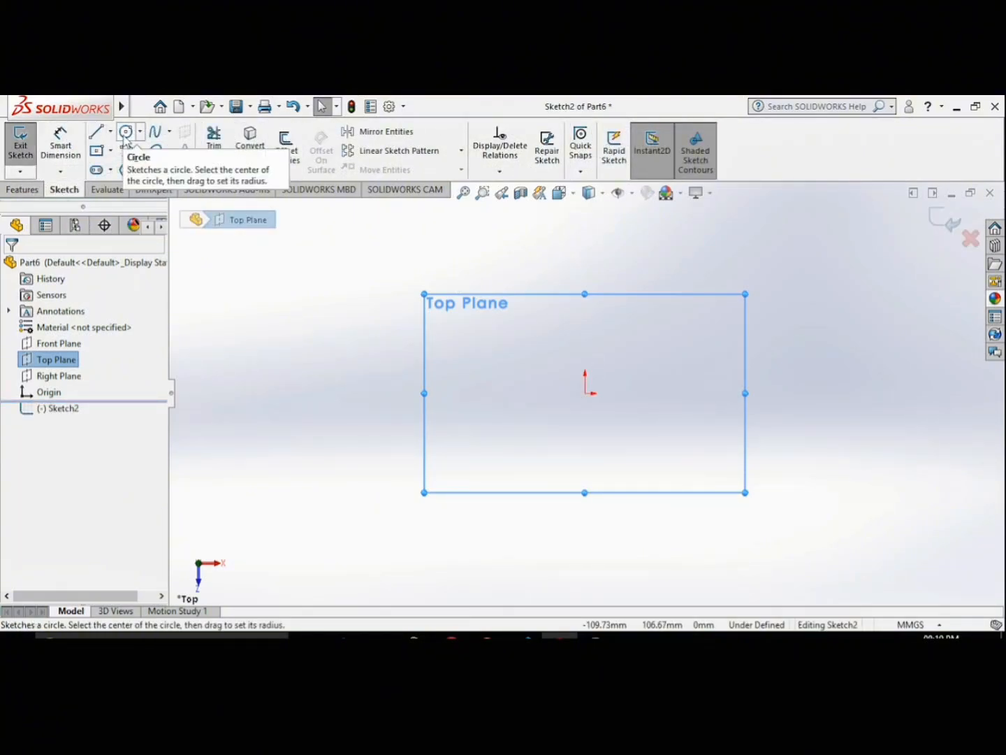
click(127, 132)
click(585, 393)
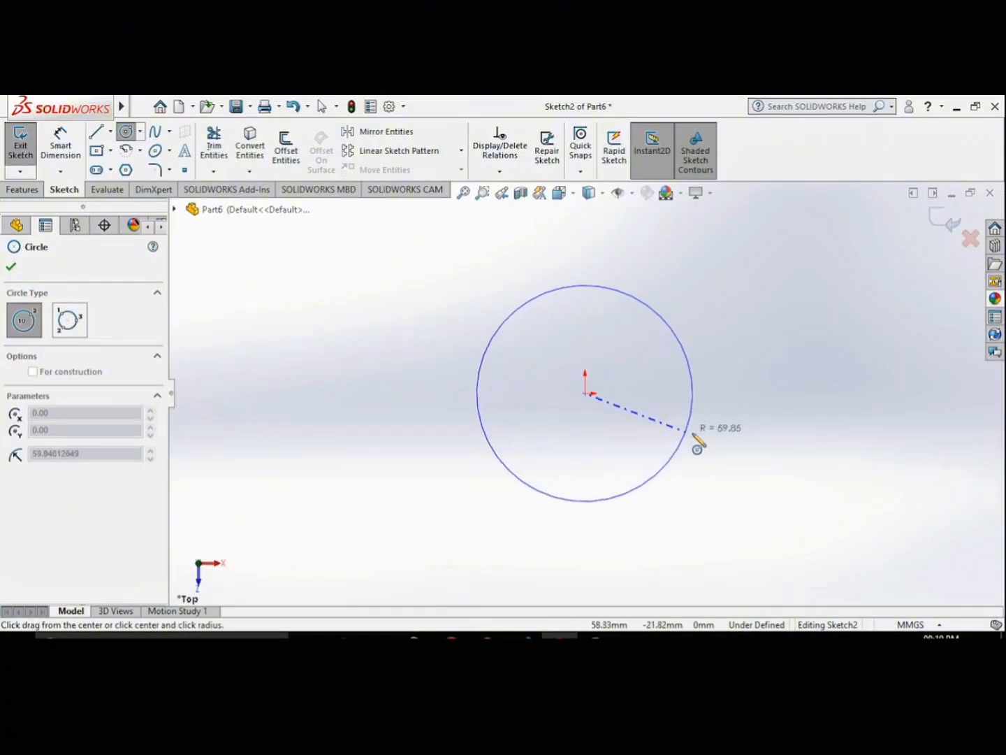
click(700, 448)
right_click(714, 448)
click(743, 449)
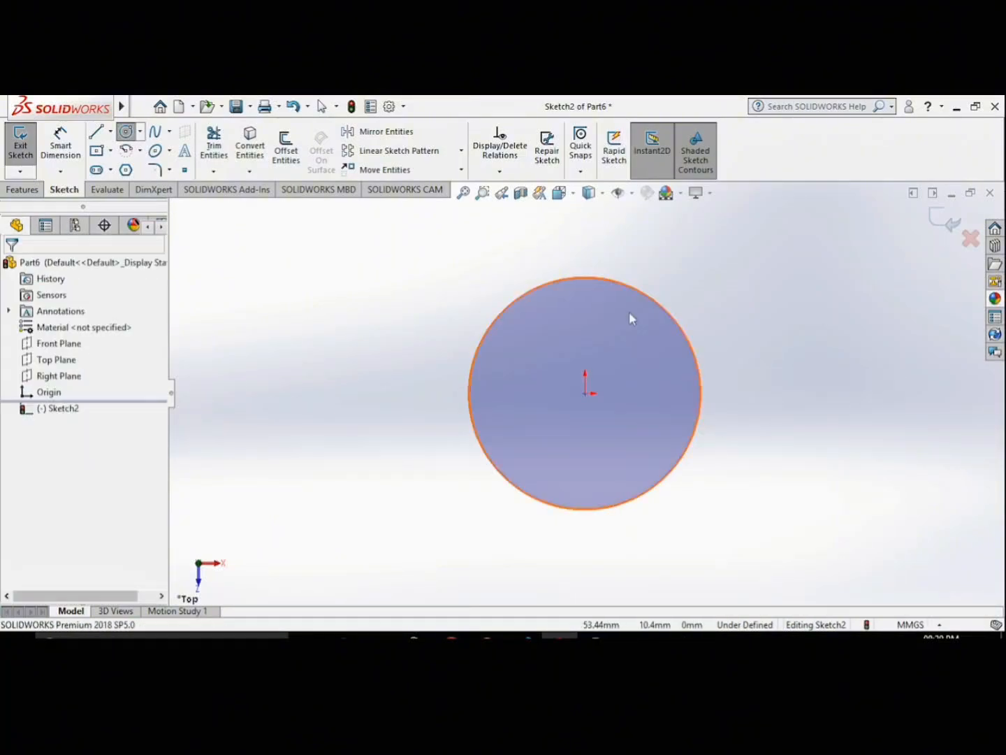
- Extrude the circle 80 mm as a boss with a 20° inward draft
click(31, 189)
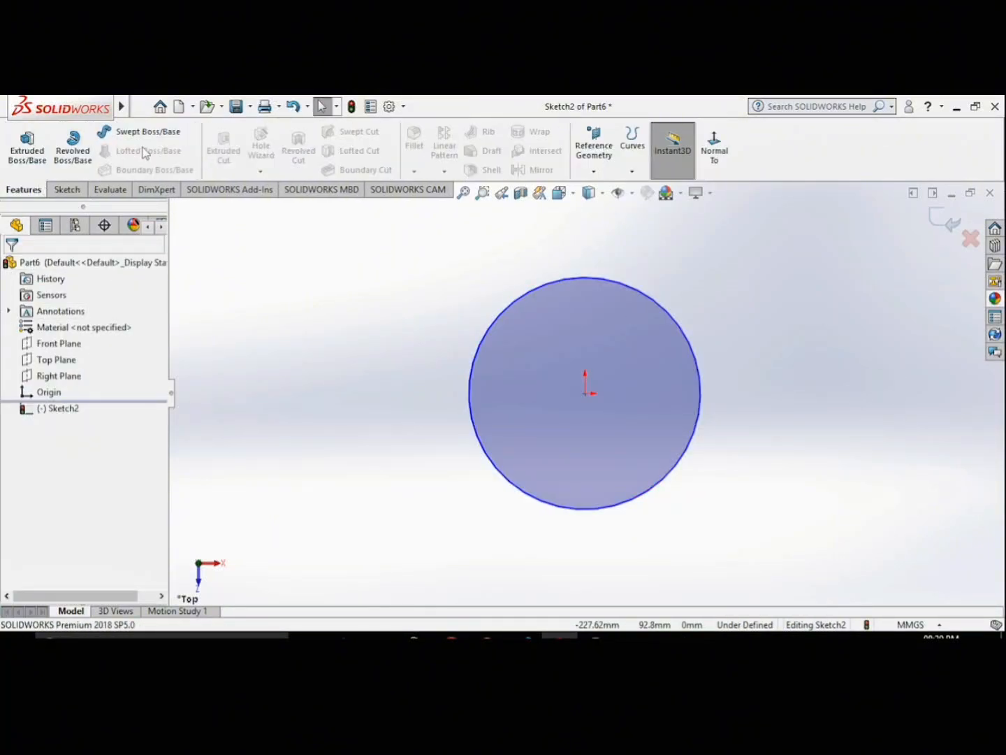
click(16, 144)
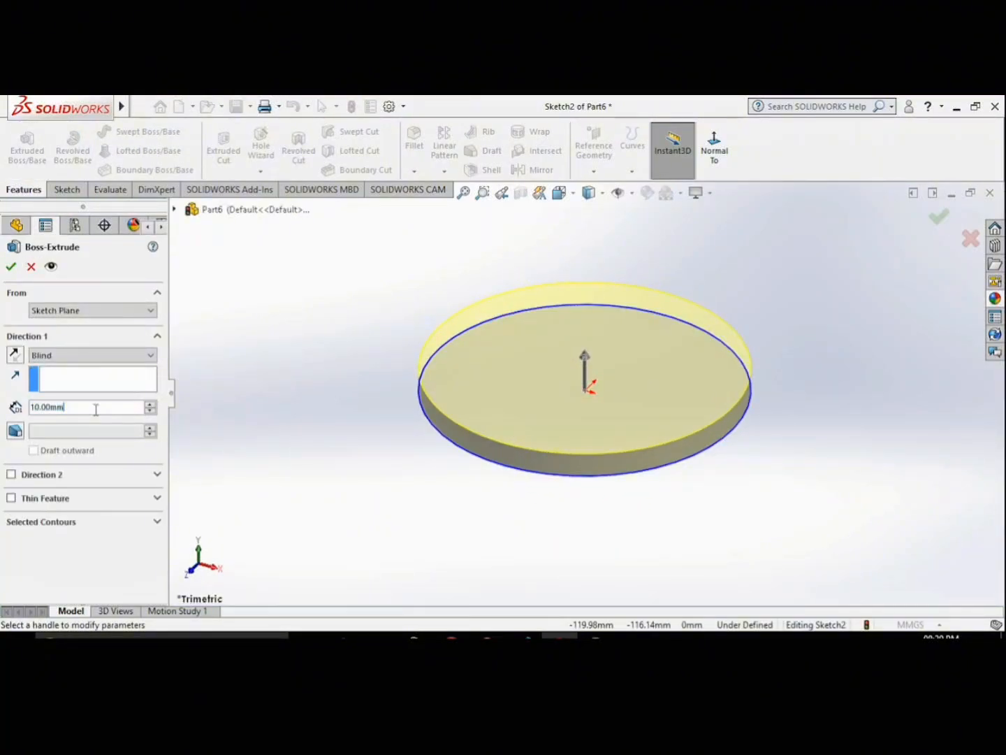
text(80)
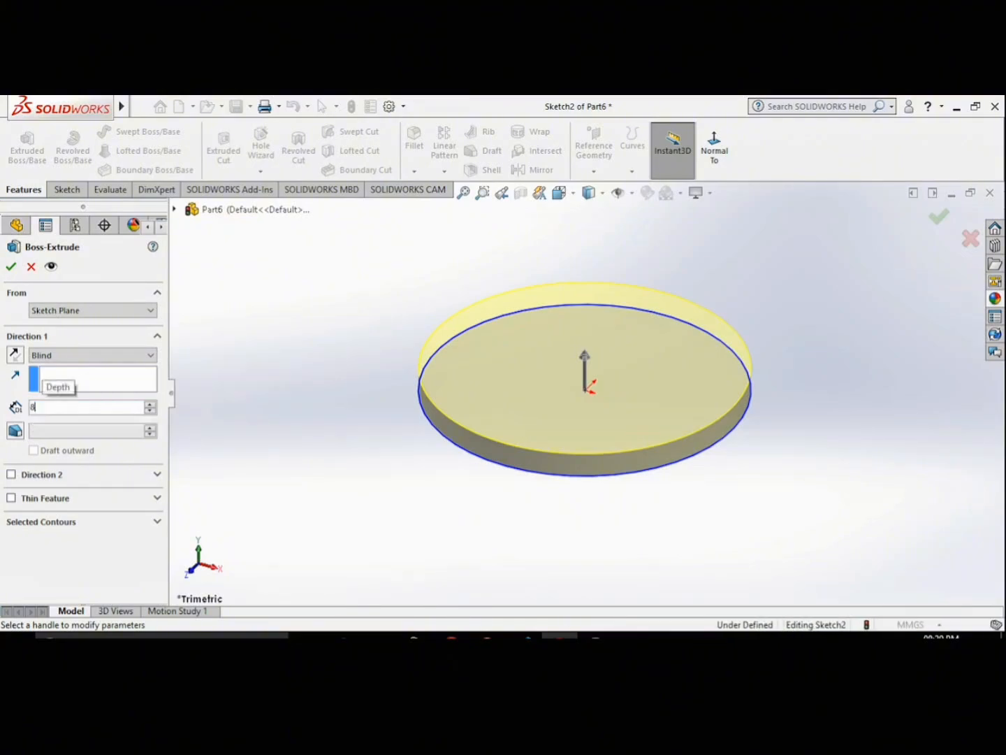
mouse_move(96, 422)
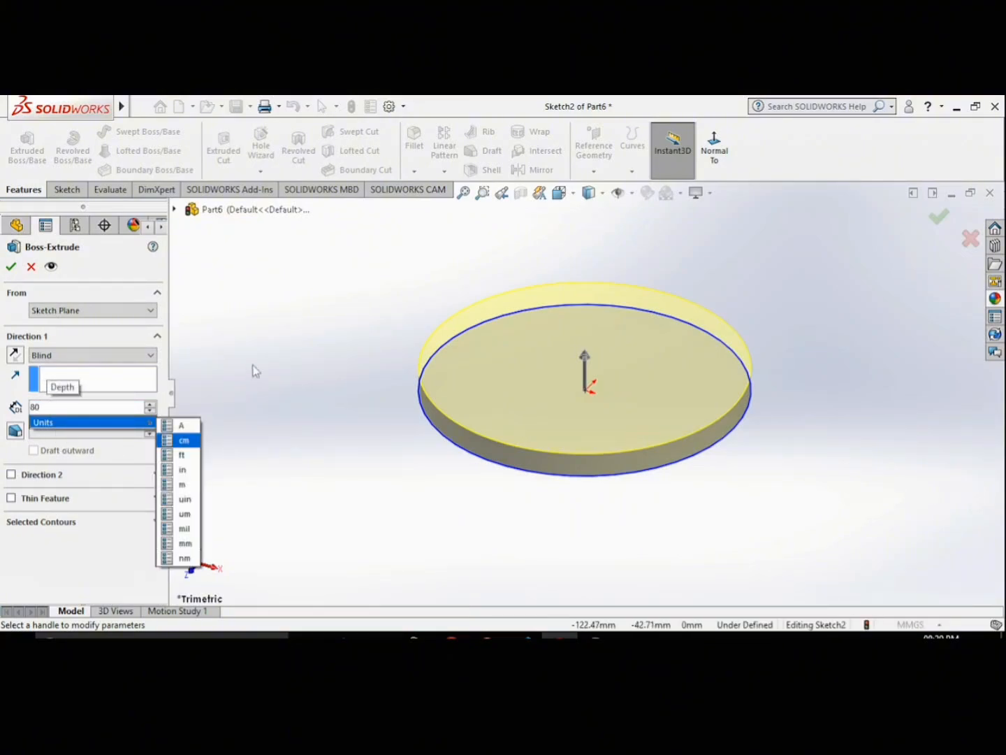
click(17, 435)
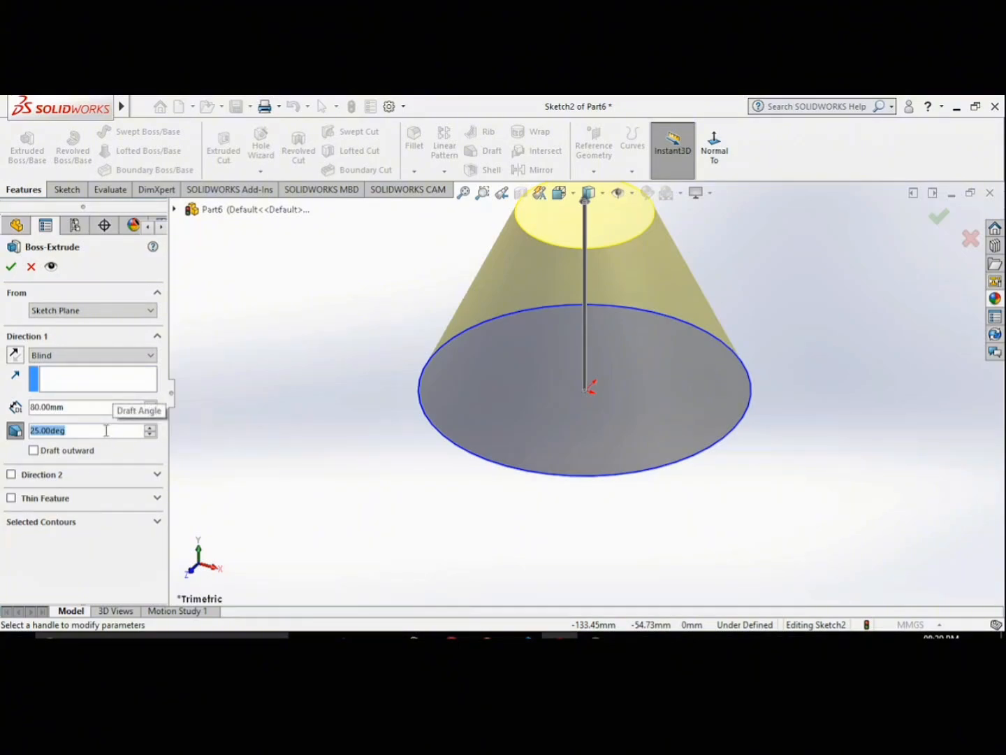
text(20)
key(Return)
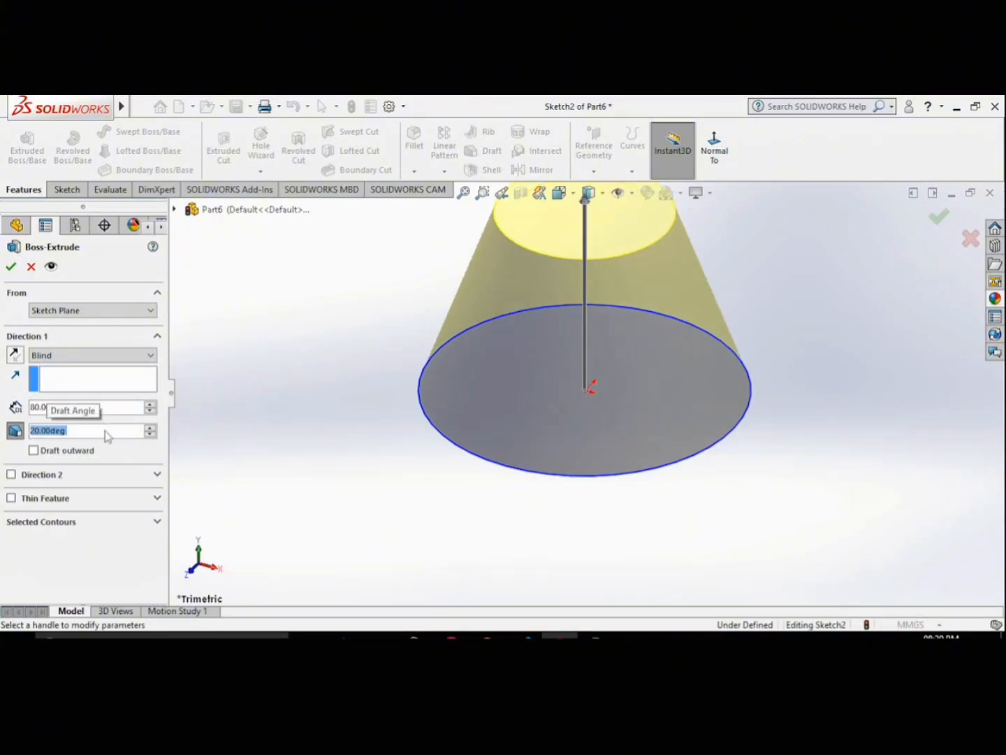
scroll(675, 430, up, 4)
middle_drag(713, 412, 685, 325)
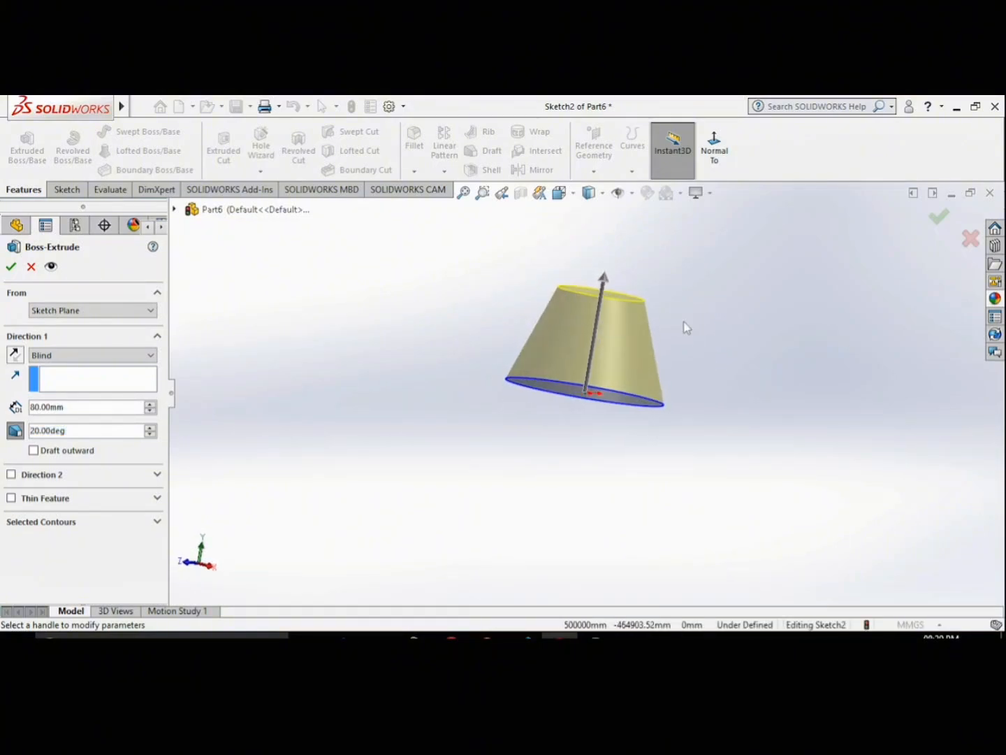
click(9, 267)
- Start a sketch on the smaller end face of the tapered boss, viewed straight on
middle_drag(476, 411, 825, 493)
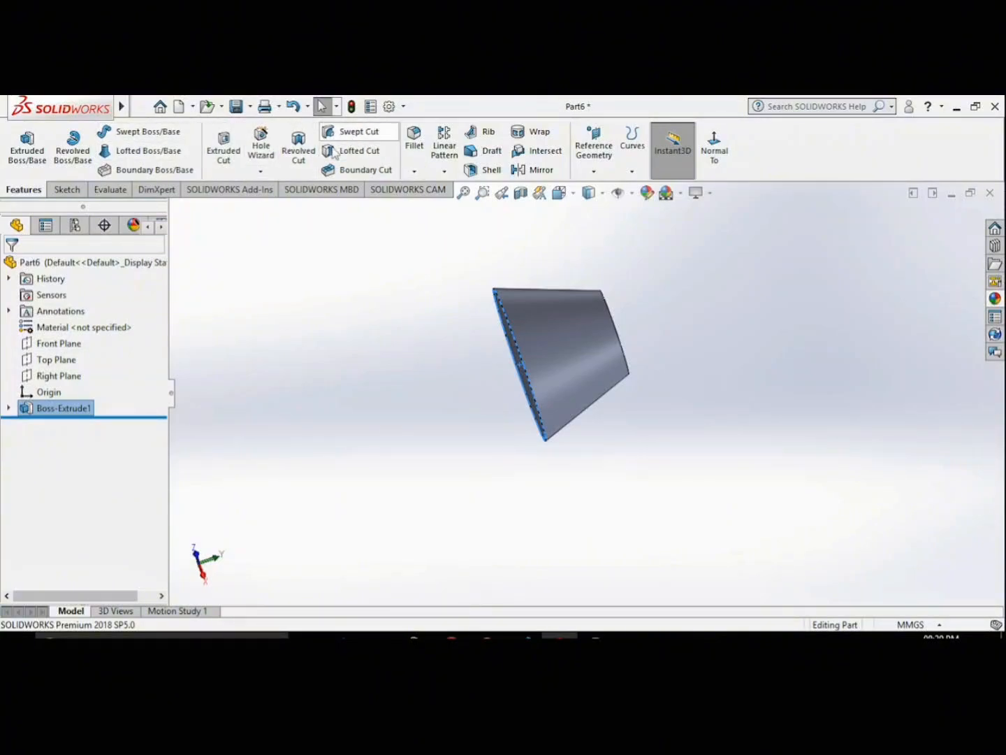
middle_drag(688, 387, 634, 375)
click(613, 357)
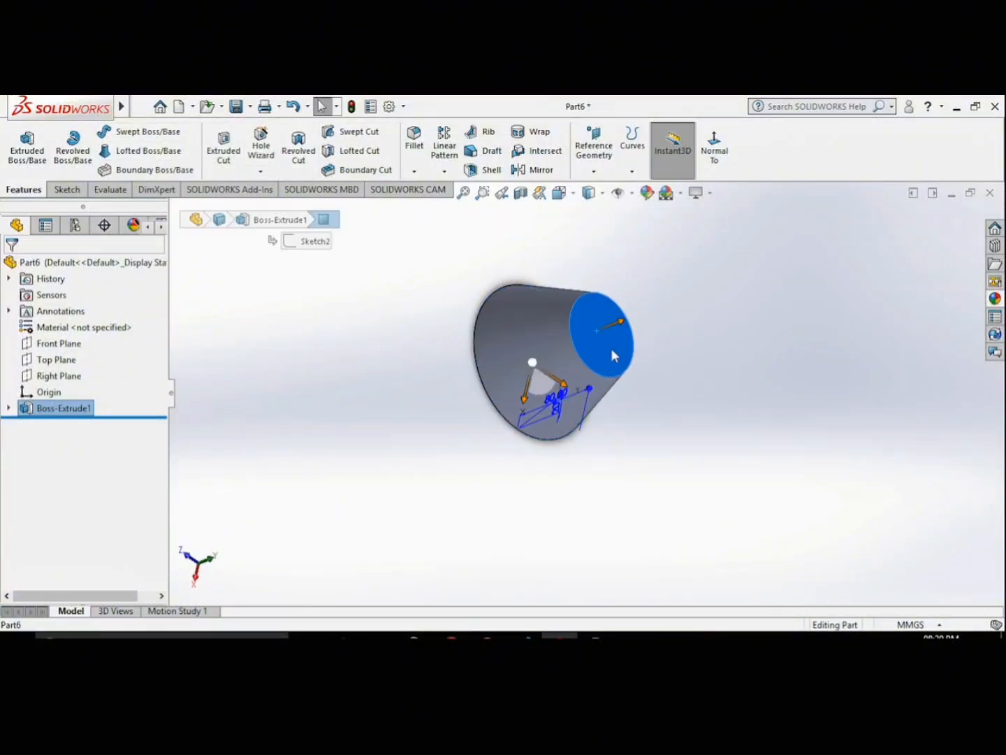
click(714, 143)
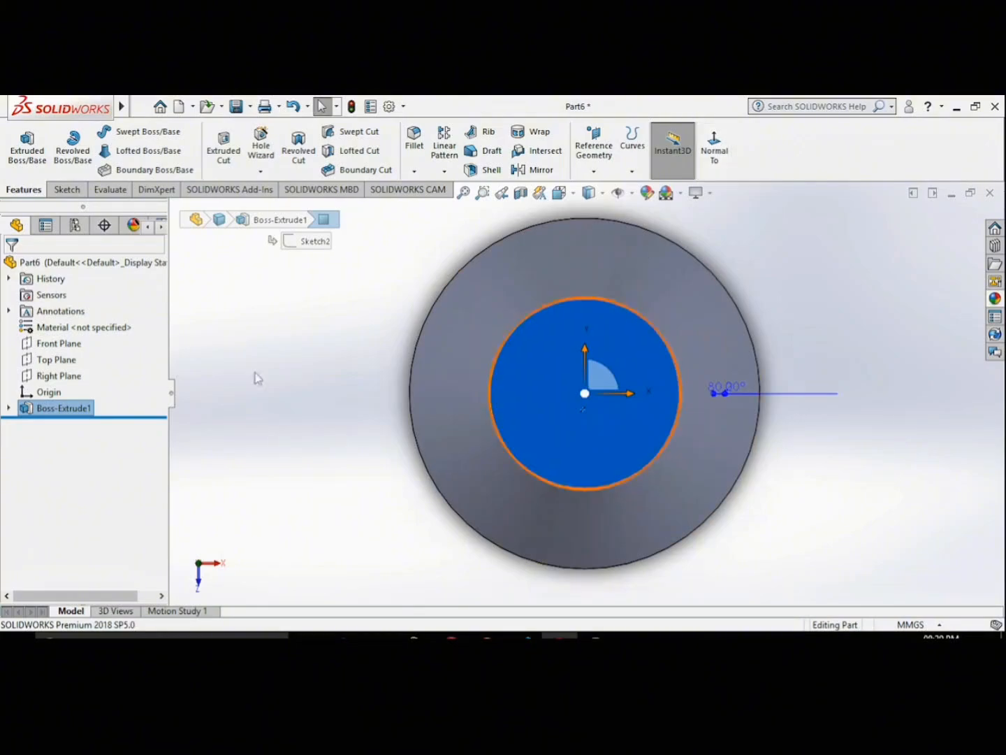
click(66, 190)
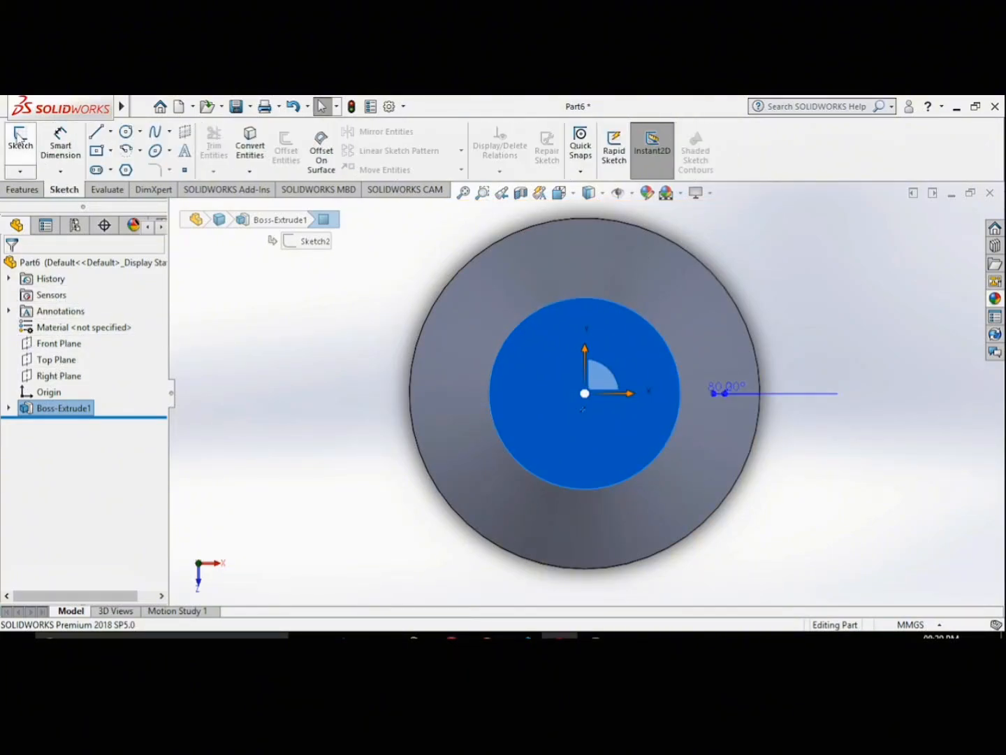
click(20, 143)
- Draw a horizontal line about 25 mm long ending at the origin, continued by a line sloping down and another rising toward the face's edge
click(97, 131)
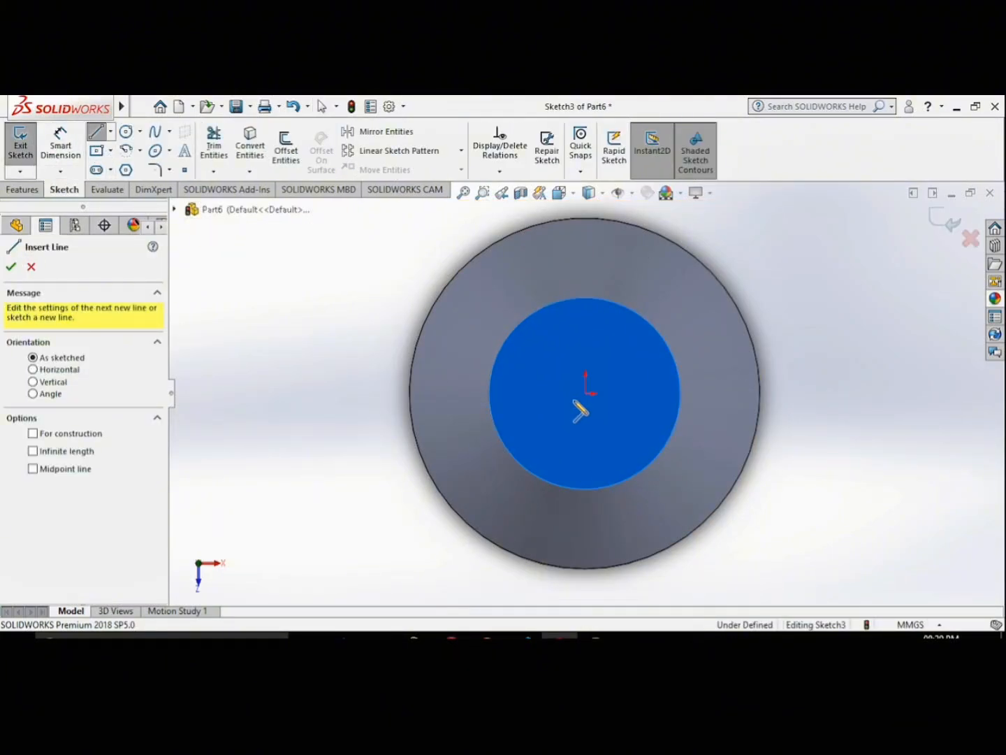
click(517, 395)
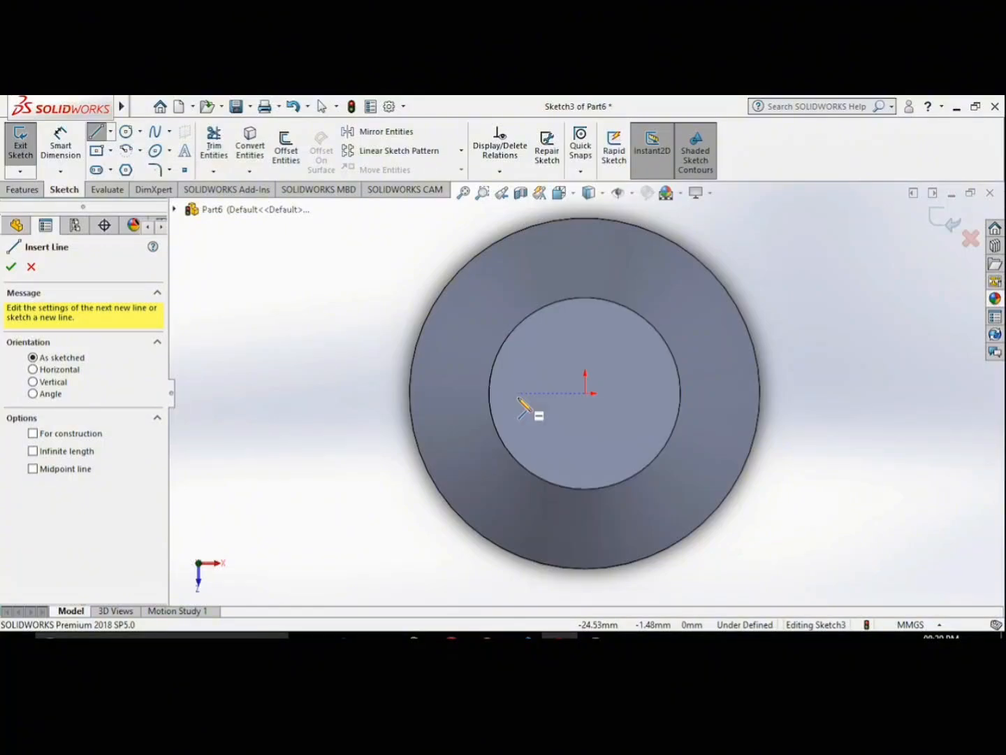
click(586, 394)
click(645, 427)
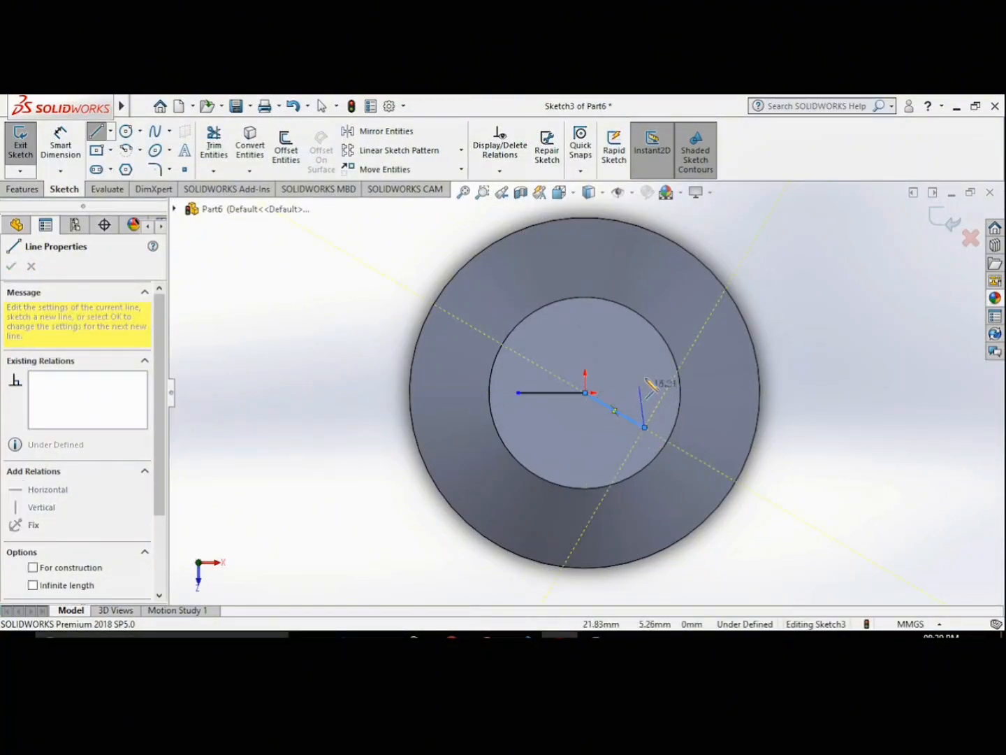
click(664, 366)
right_click(667, 368)
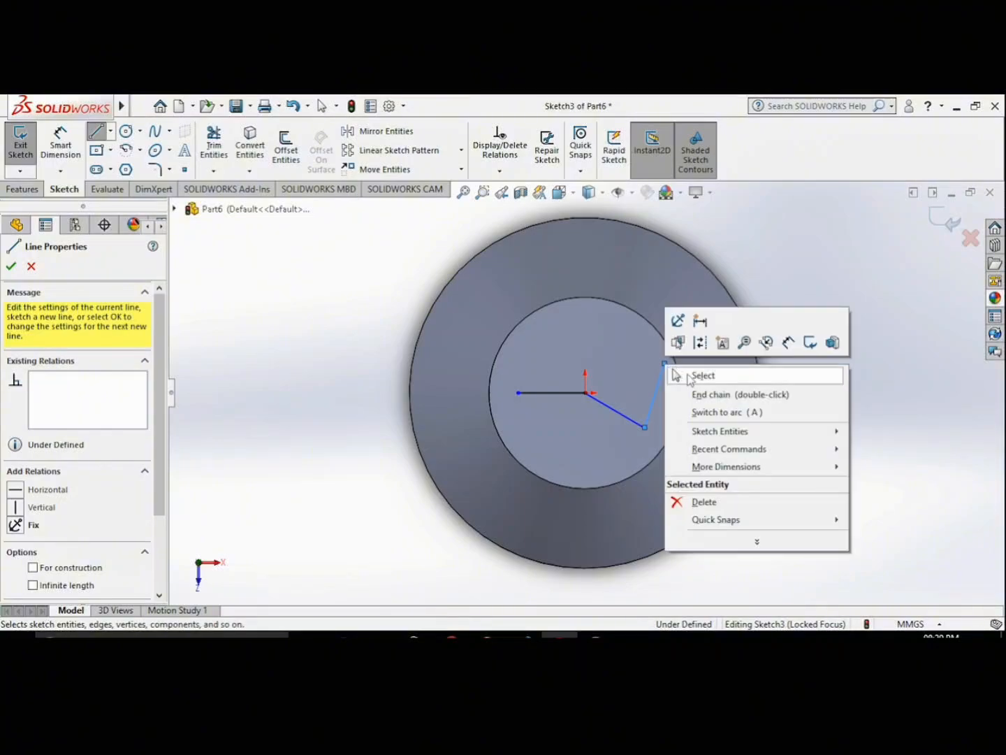
click(702, 375)
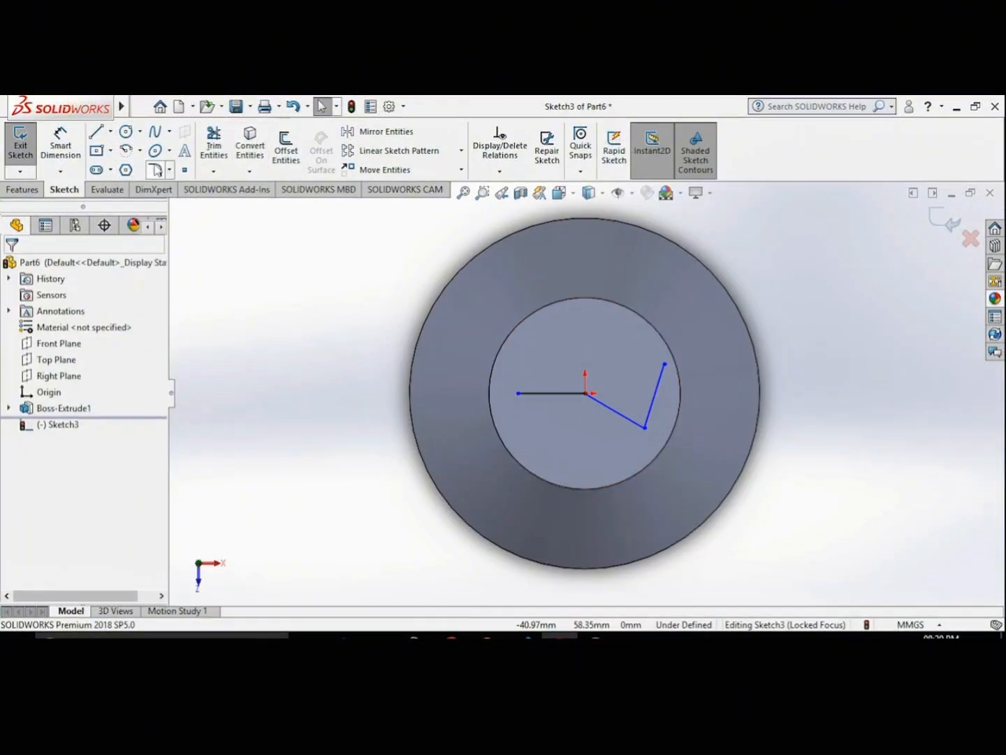
- Fillet both corners of the three-line chain with a 10 mm radius and finish the sketch
click(157, 170)
click(559, 393)
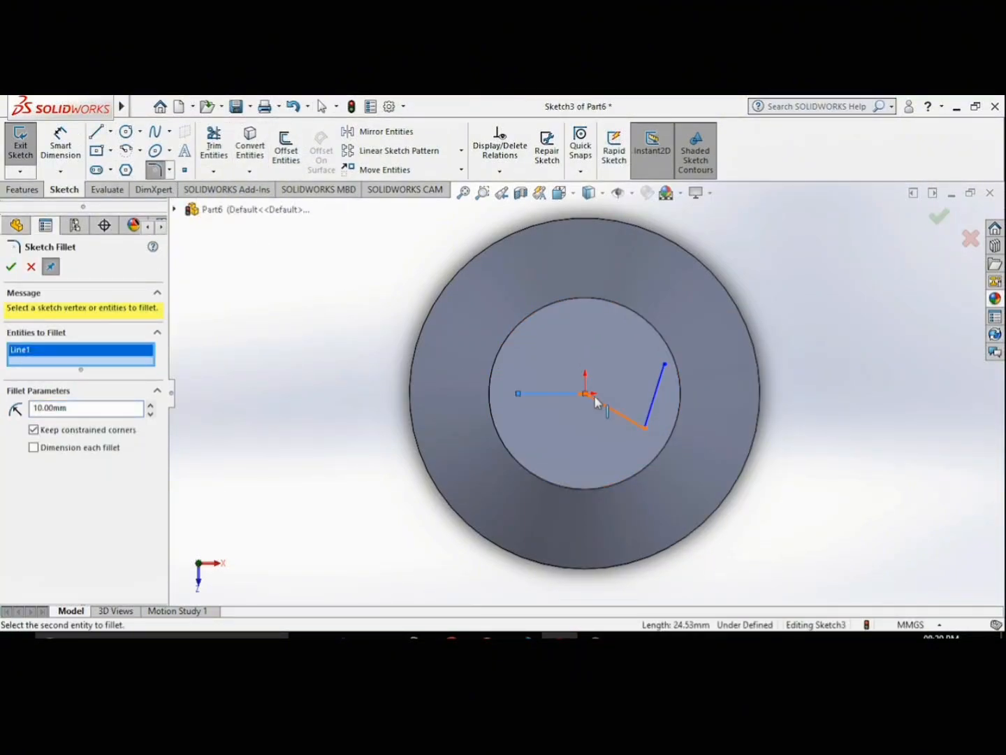
click(596, 401)
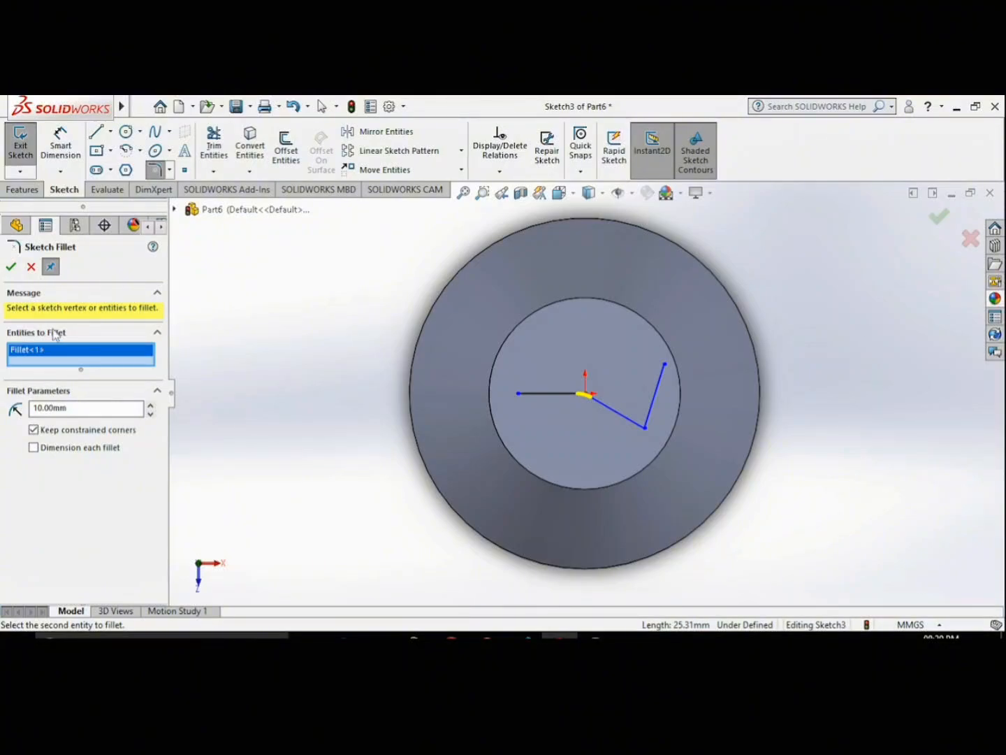
click(632, 418)
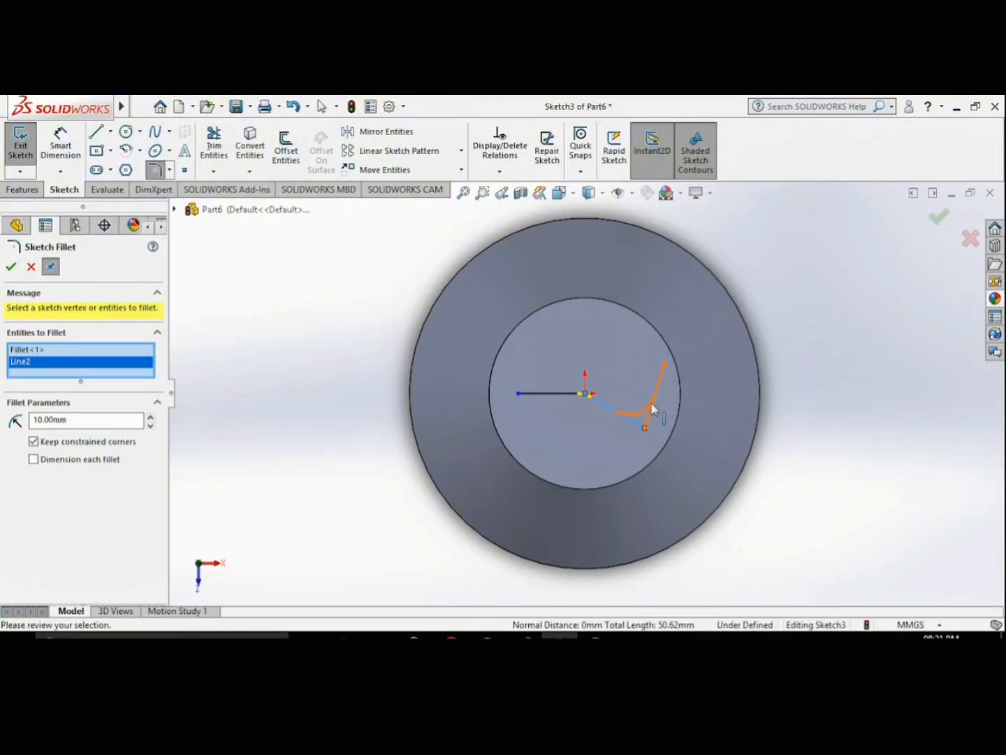
click(652, 408)
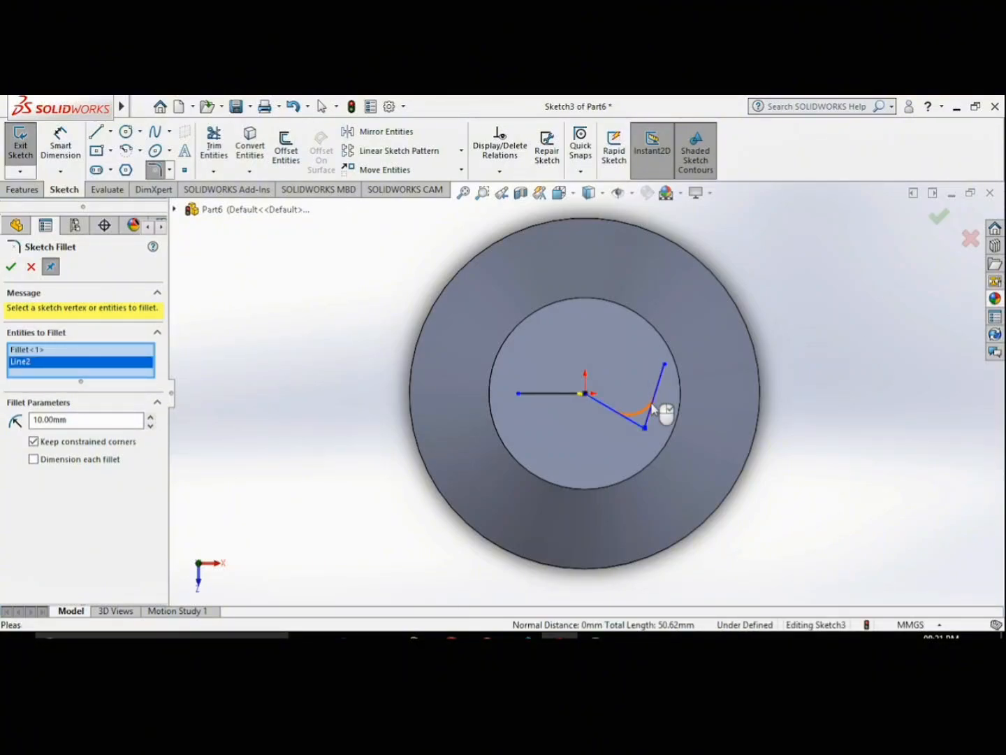
click(10, 267)
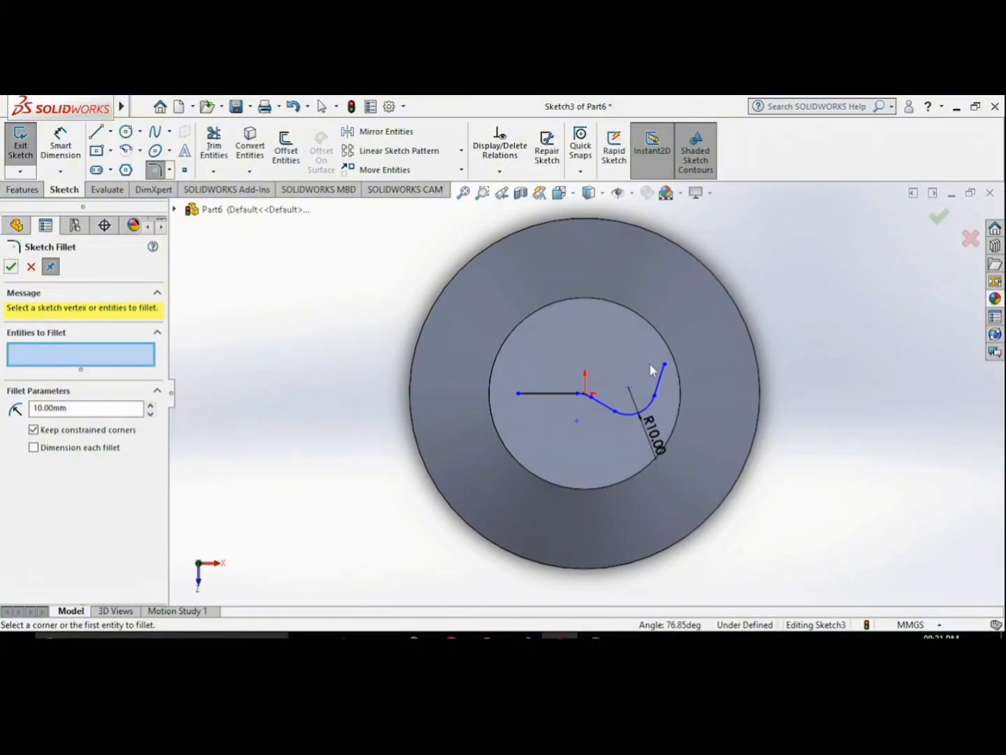
click(20, 142)
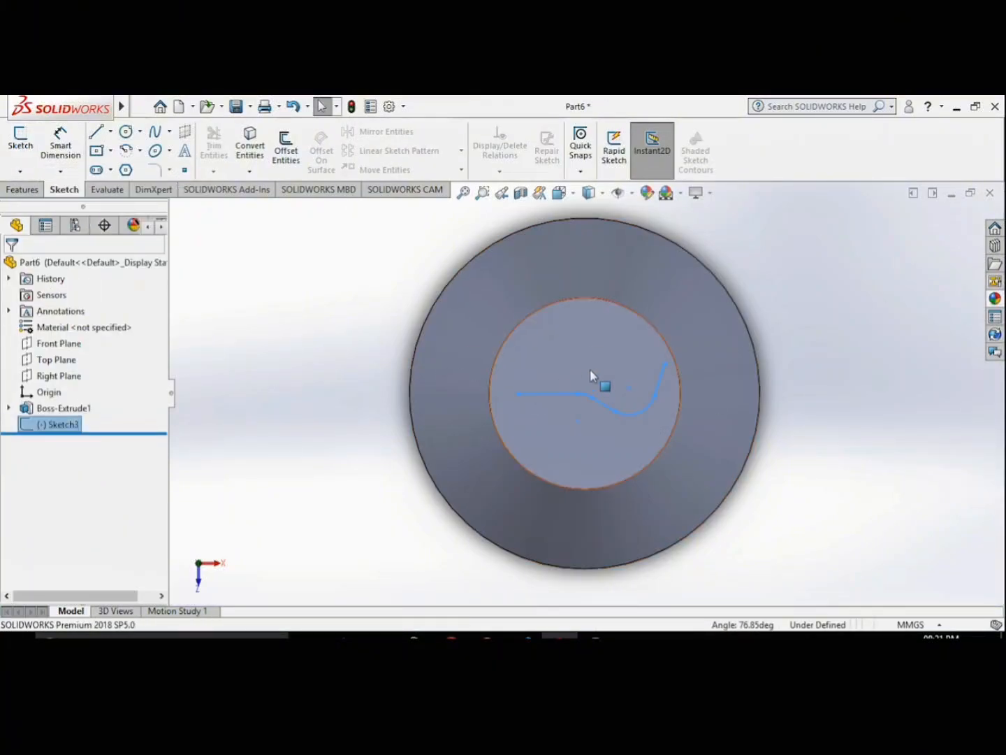
- Create a reference plane perpendicular to the path's horizontal line and coincident with its free endpoint
click(28, 190)
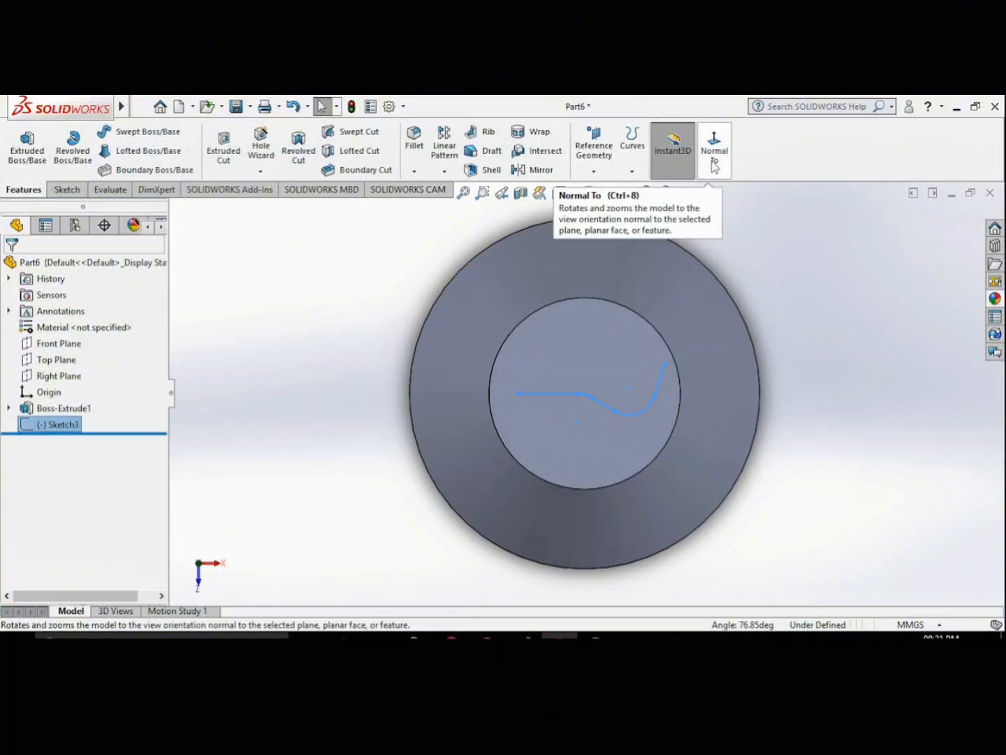
click(594, 171)
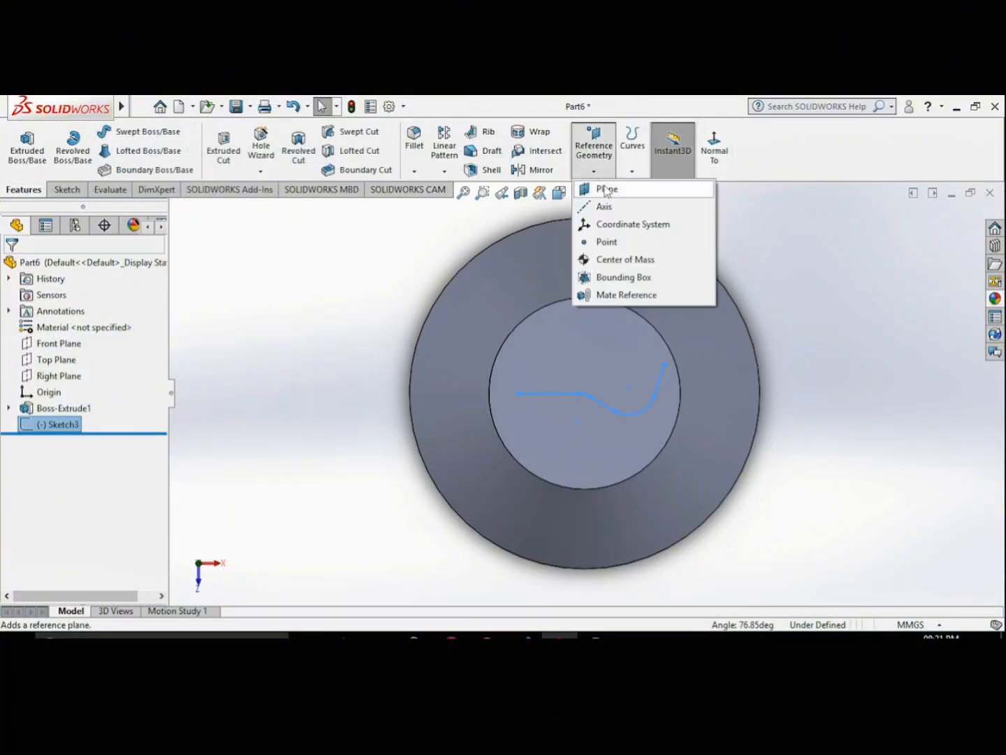
click(607, 190)
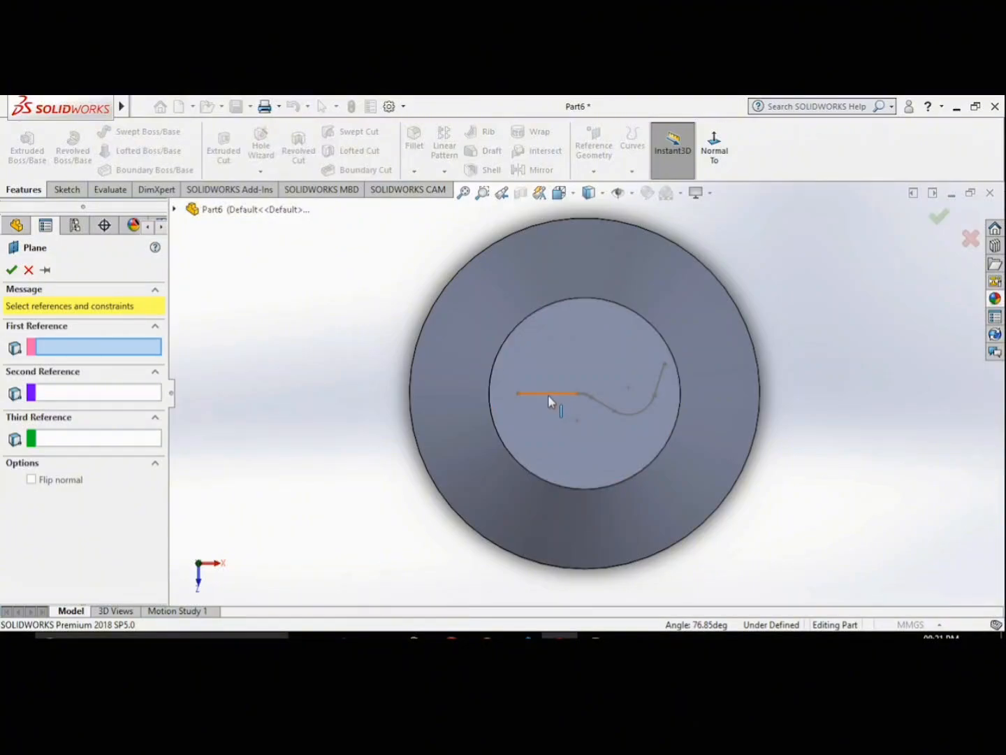
click(548, 393)
click(518, 394)
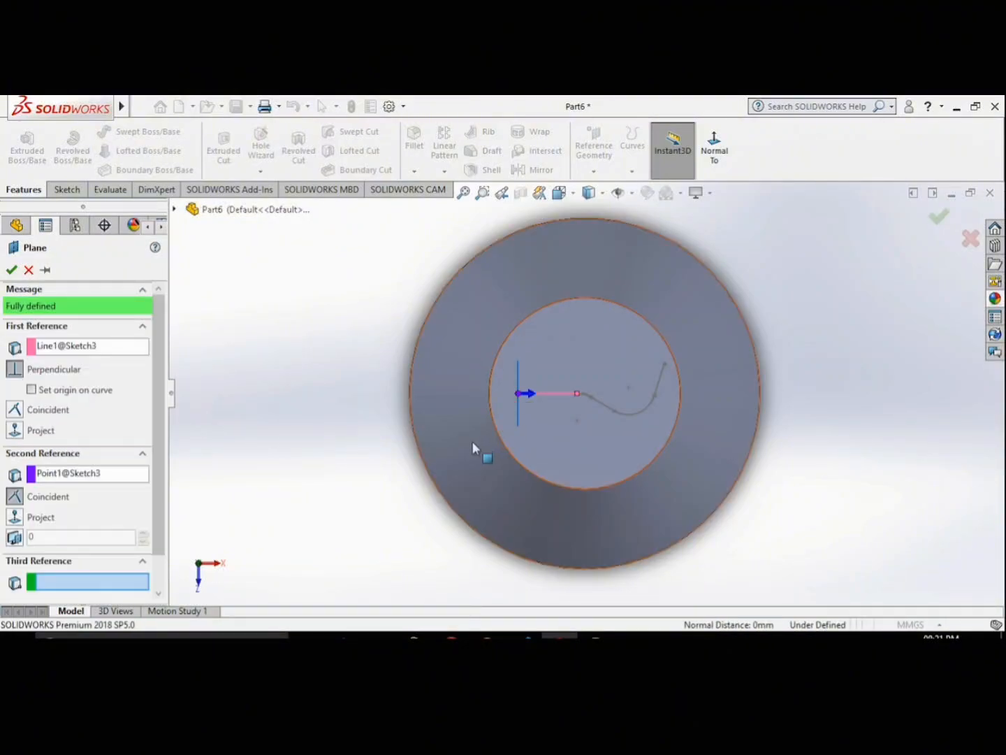
click(12, 270)
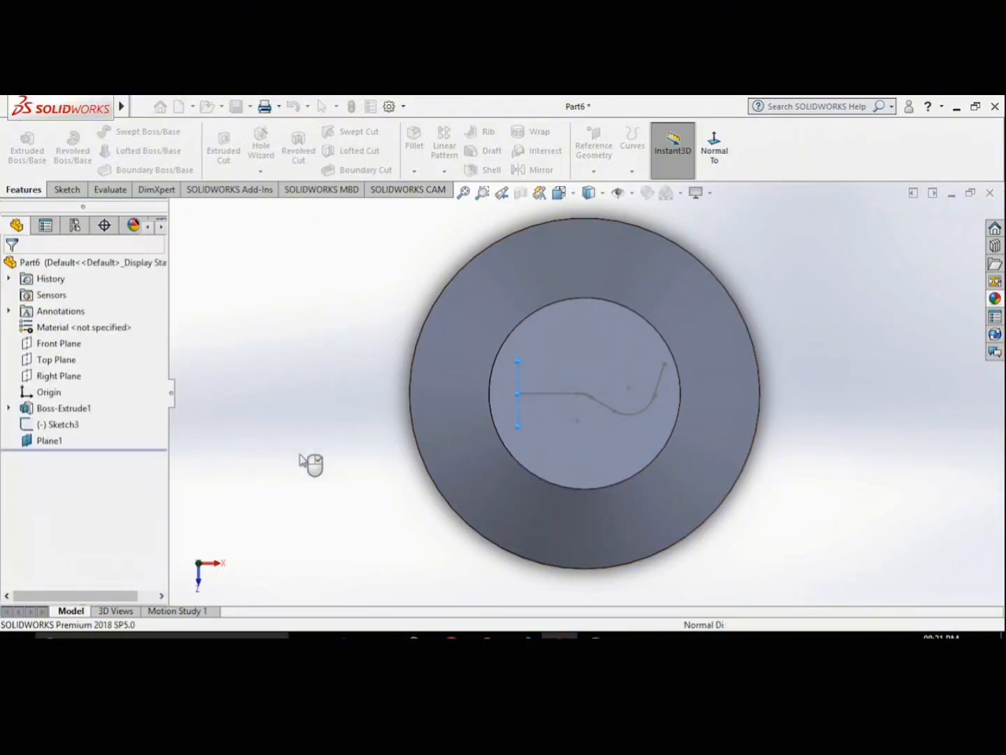
- Sketch a small circle on the new reference plane, centred on the path's start point, and finish the sketch
click(715, 165)
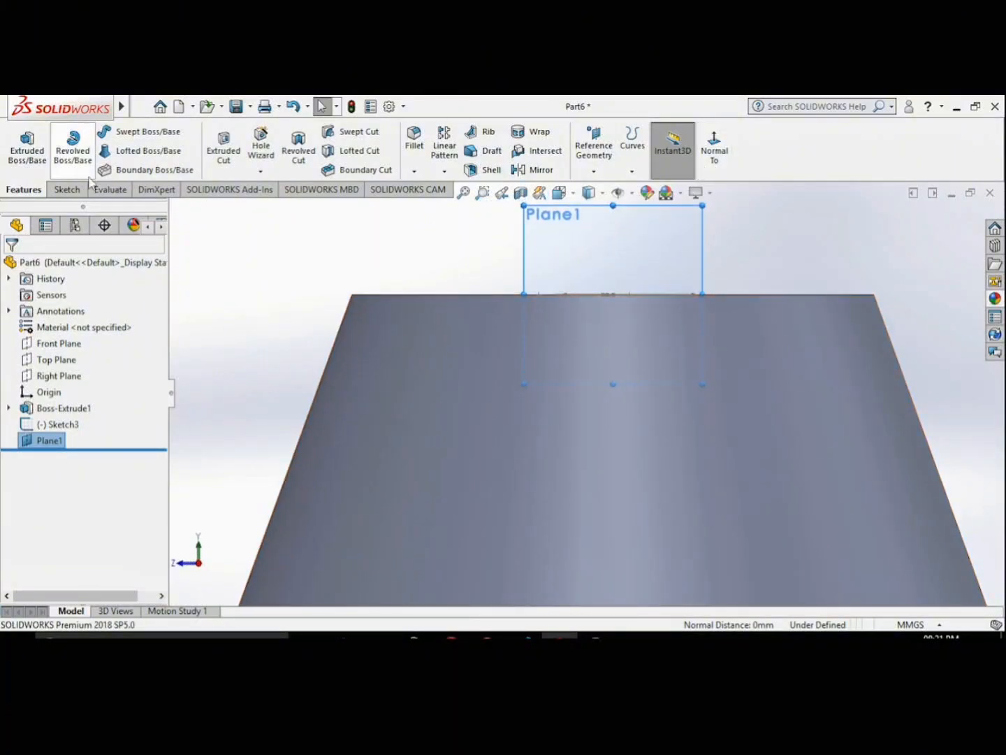
click(65, 191)
click(22, 137)
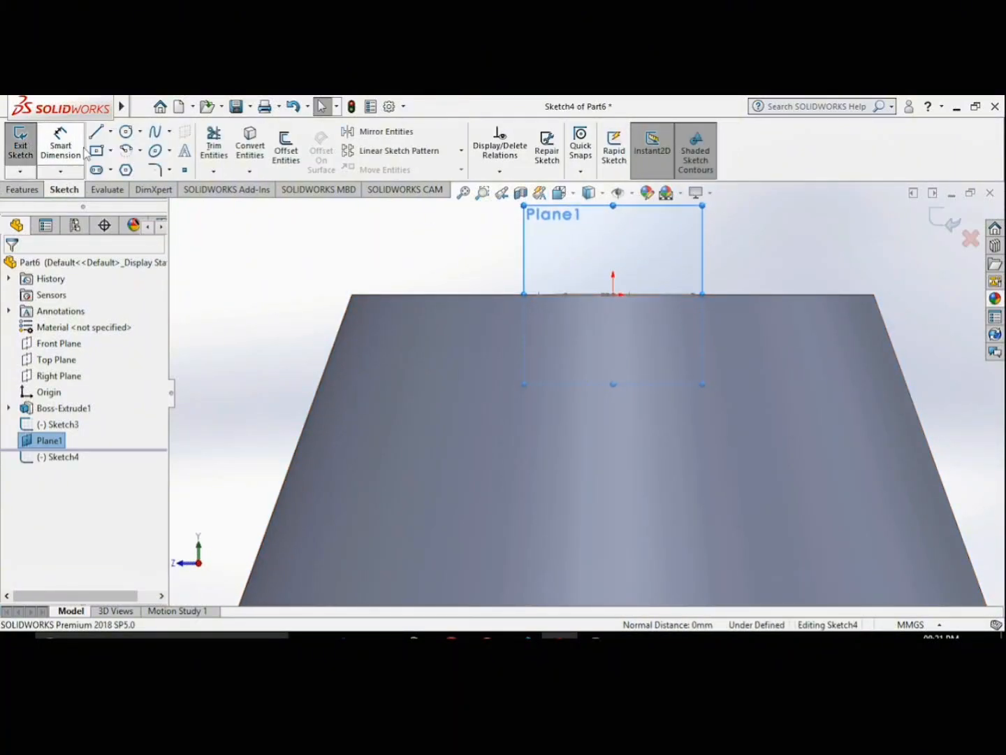
click(127, 133)
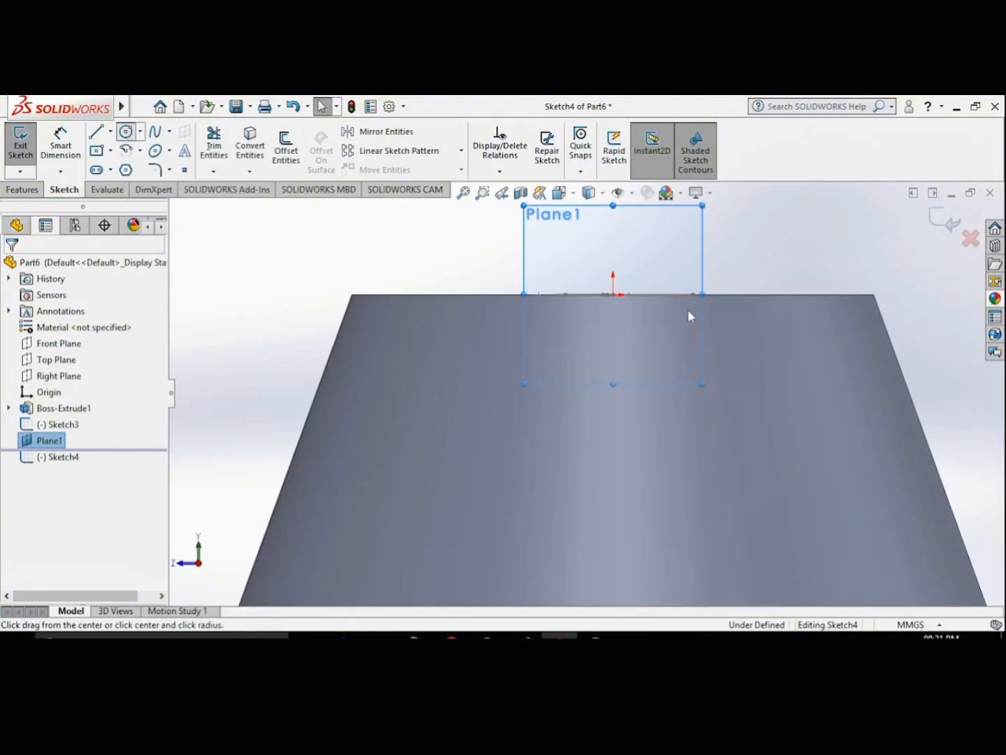
drag(613, 294, 633, 315)
right_click(636, 320)
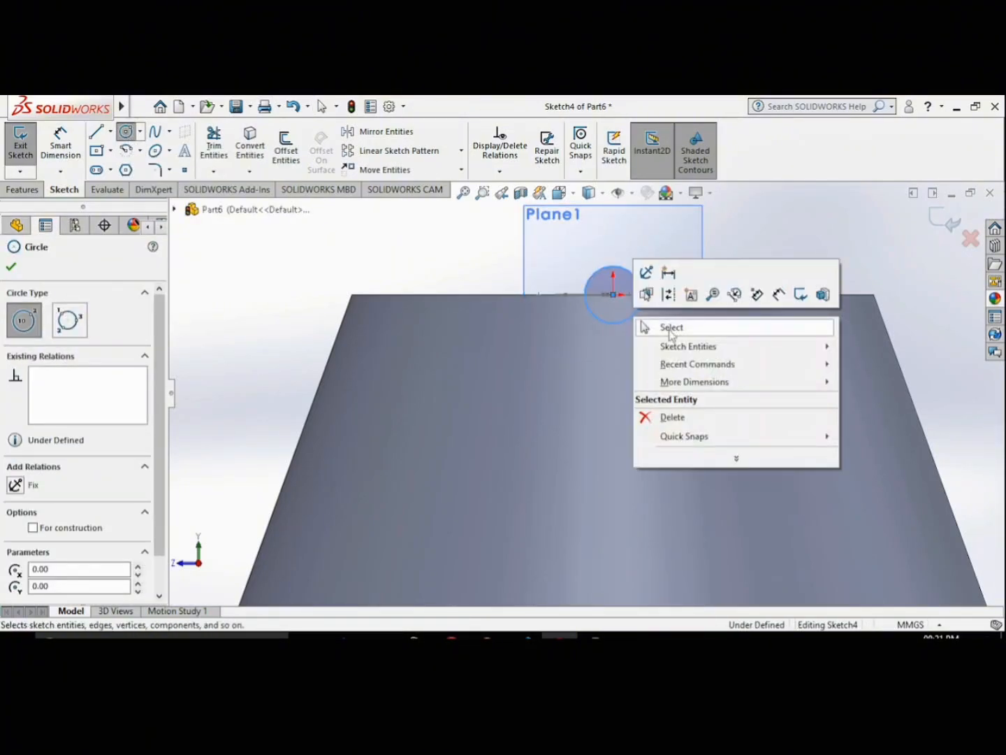
click(669, 328)
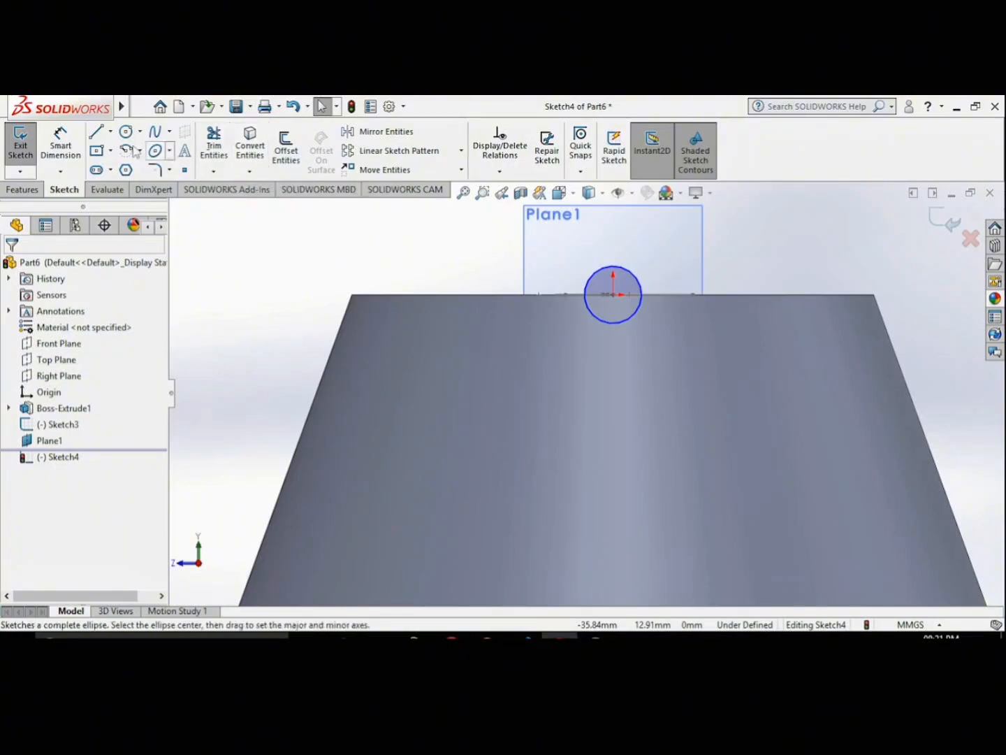
click(20, 150)
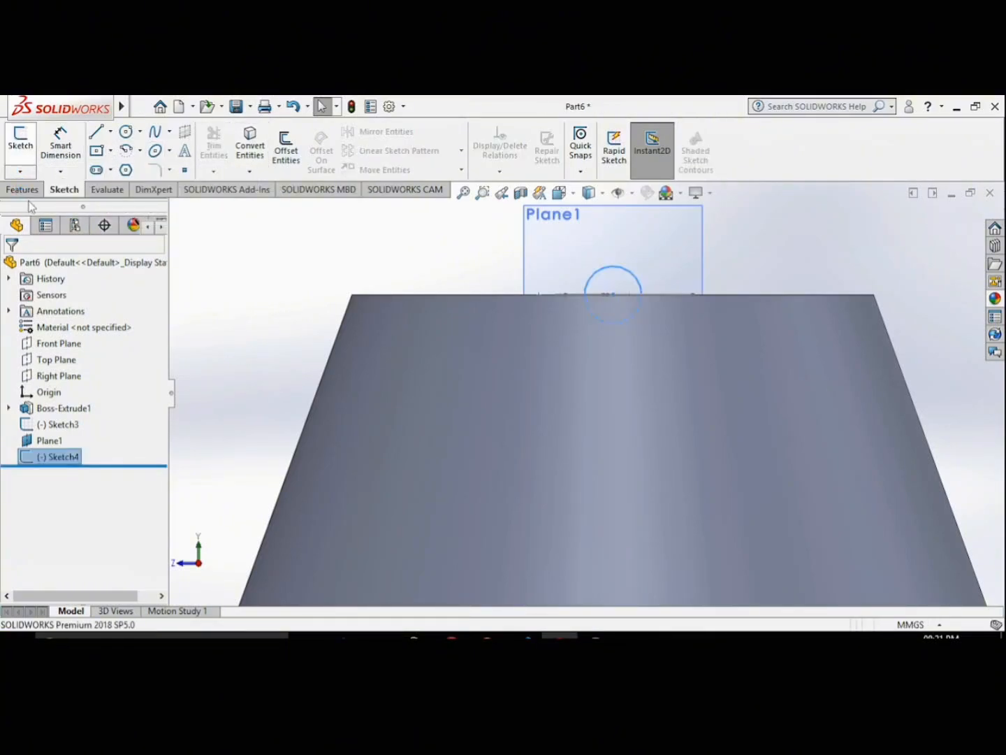
click(24, 190)
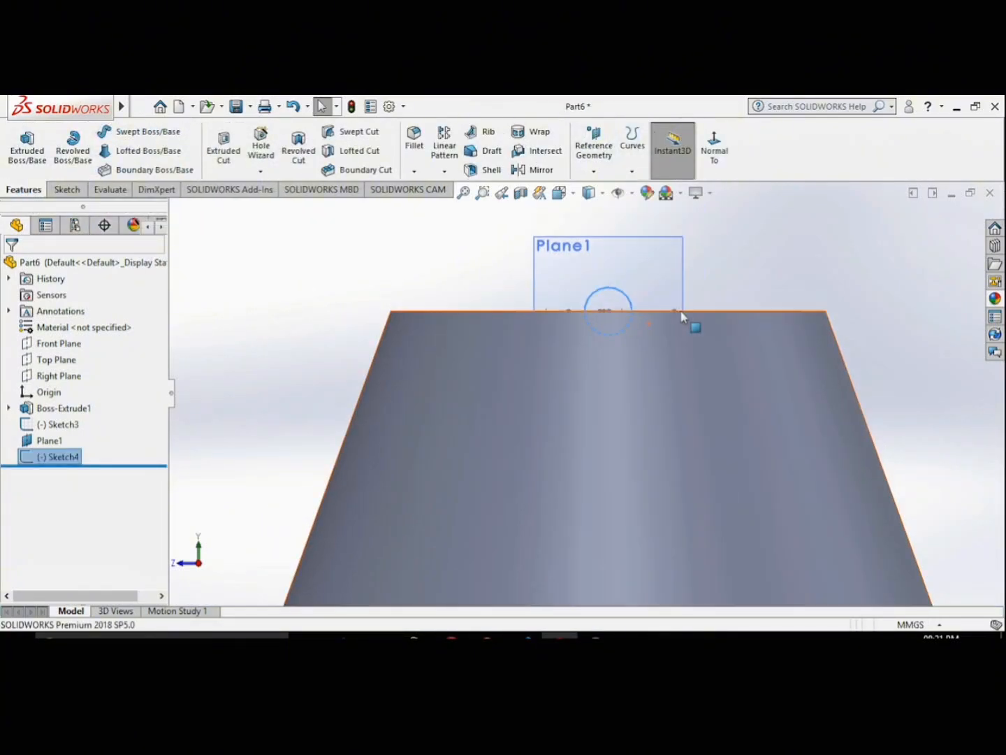
scroll(580, 368, down, 3)
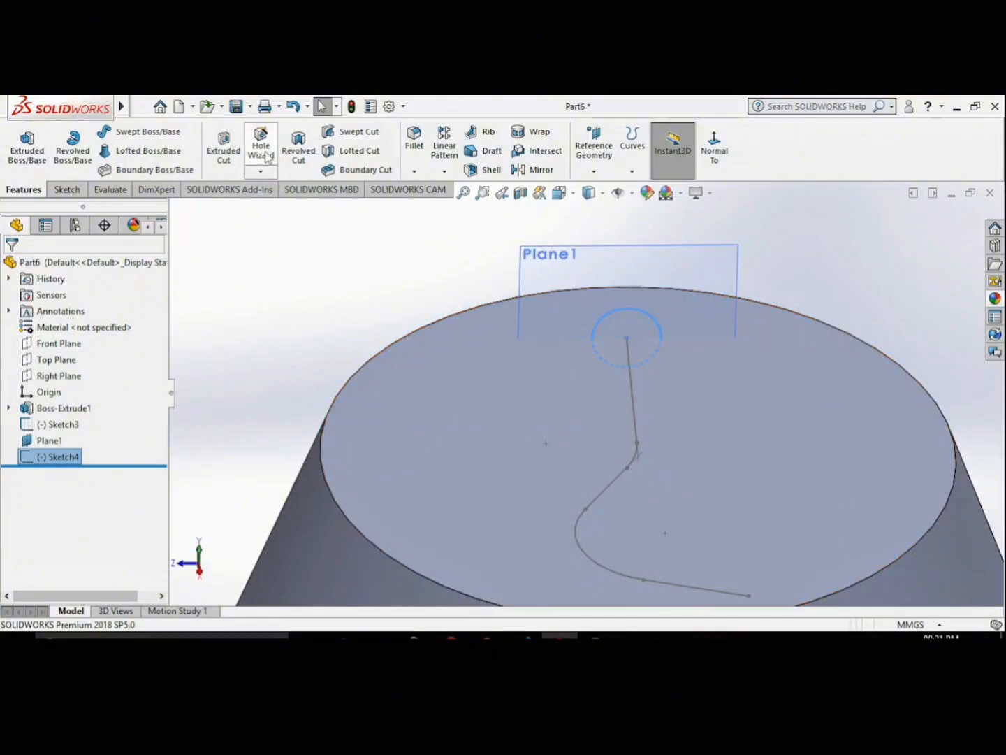
- Create a swept cut in the boss's end face using the small circle as profile and the filleted line chain as path
click(358, 131)
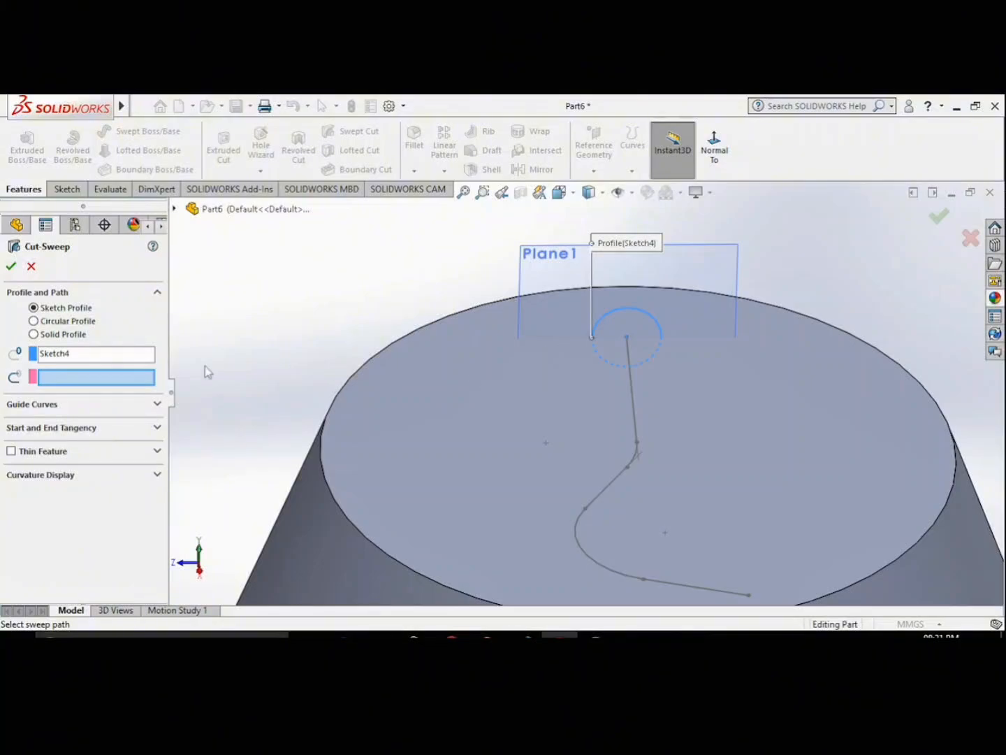
click(632, 387)
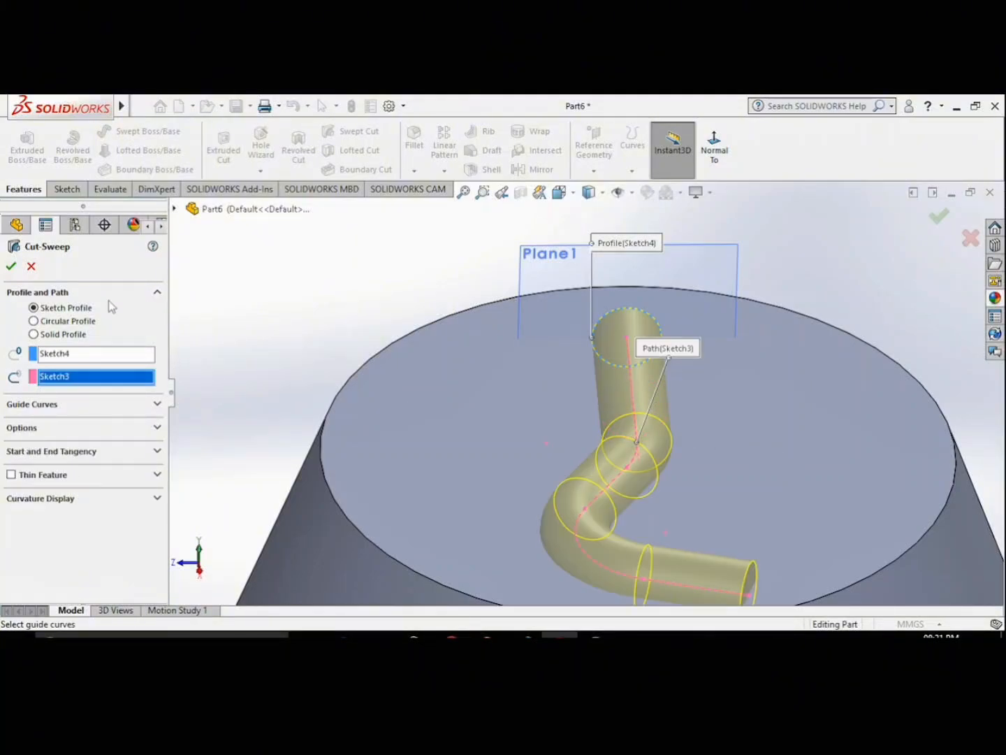
middle_drag(904, 480, 861, 414)
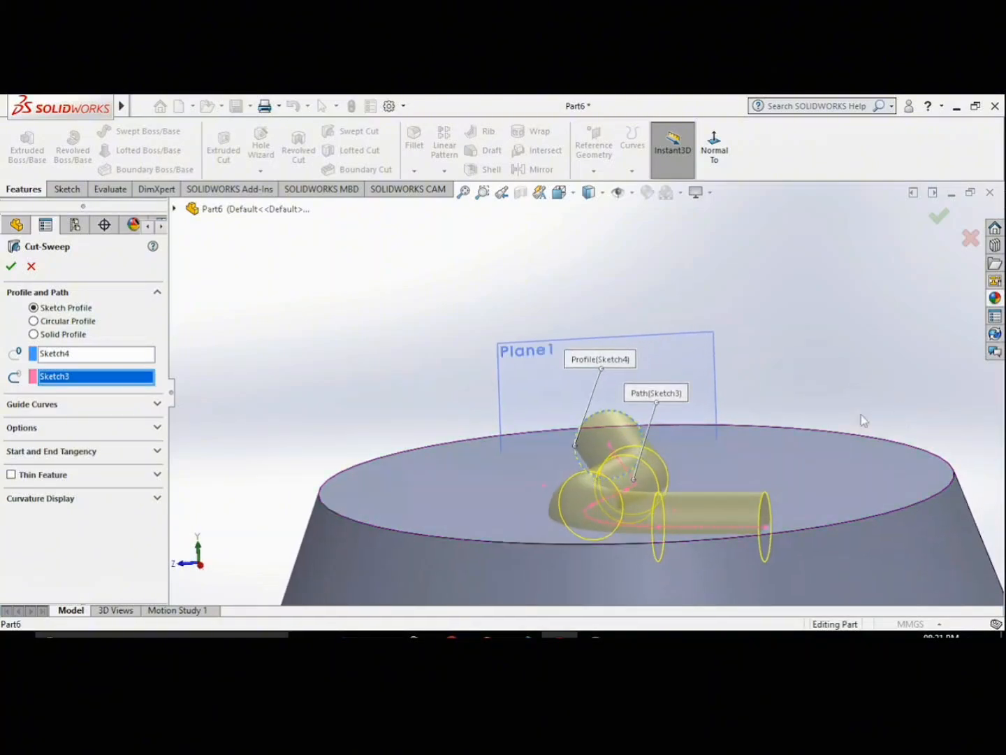
click(11, 266)
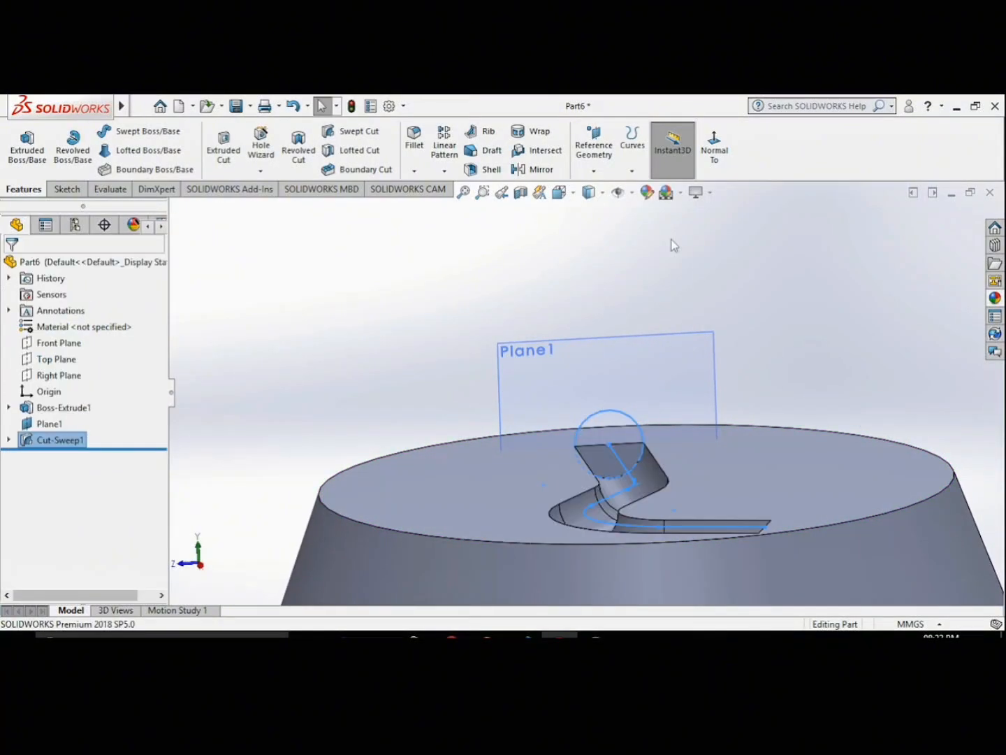
- Hide the reference plane Plane1 that carries the circular profile
right_click(48, 442)
click(278, 329)
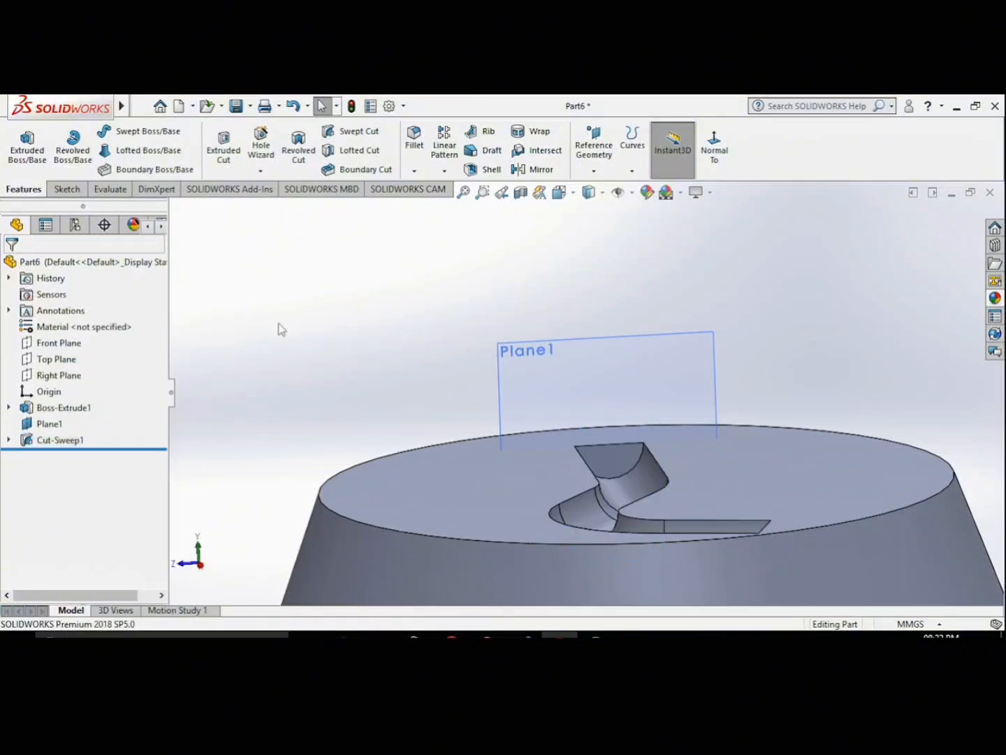
click(49, 423)
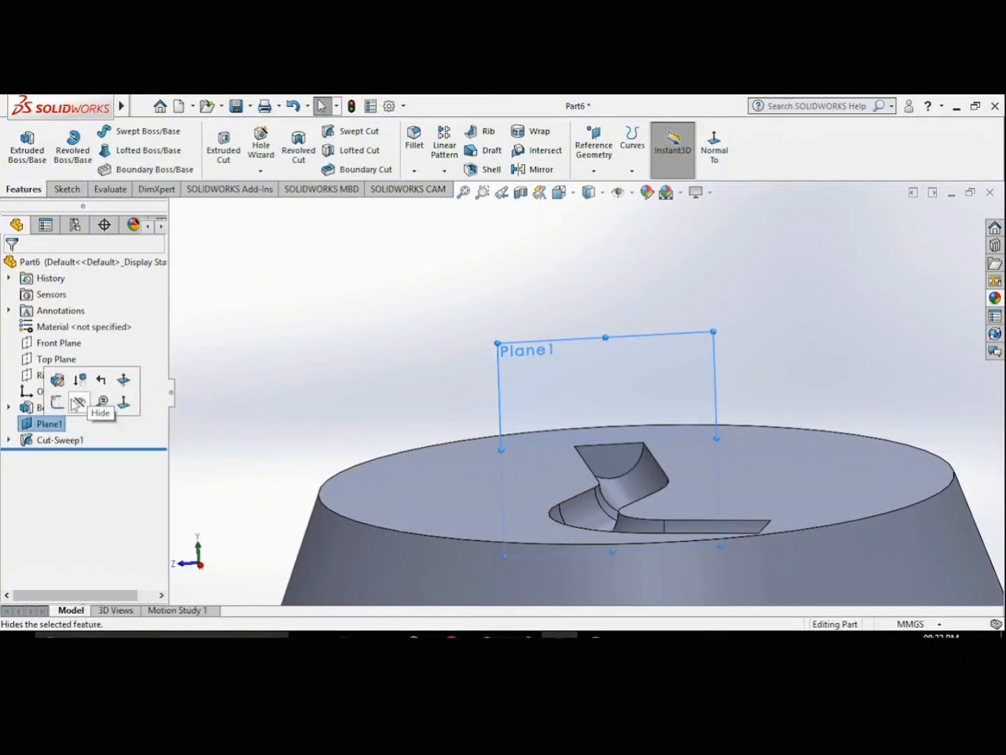
click(81, 405)
- Examine the swept groove in the boss's end face, viewing it normal to the face and from several oblique angles
middle_drag(707, 448, 722, 525)
click(712, 466)
click(701, 388)
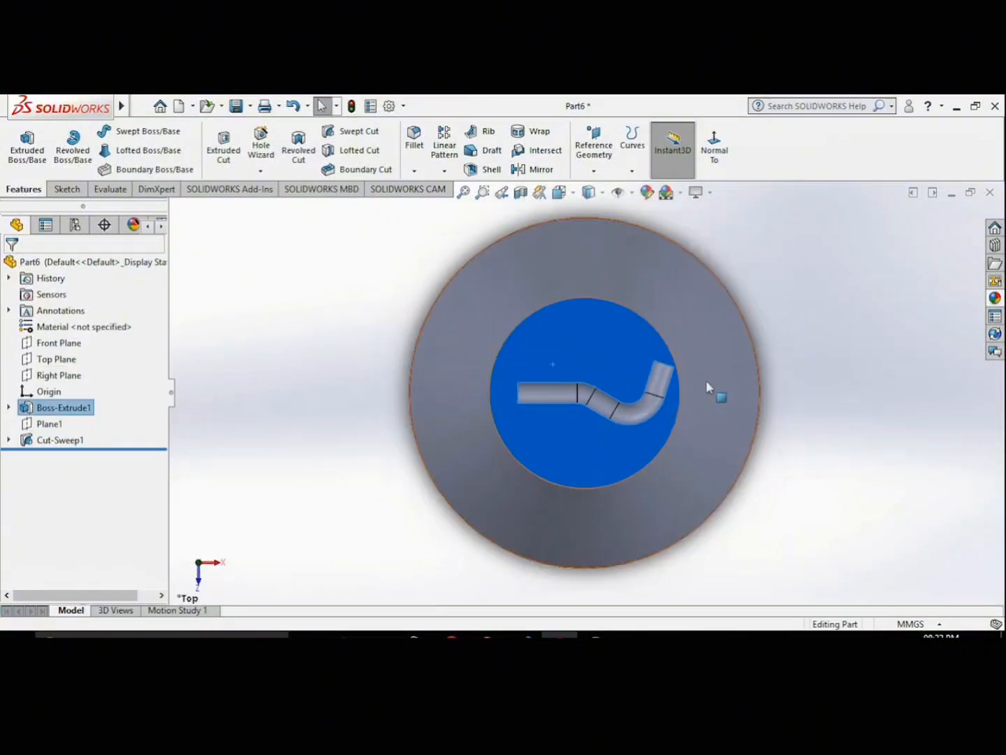
scroll(638, 427, down, 2)
middle_drag(798, 472, 773, 400)
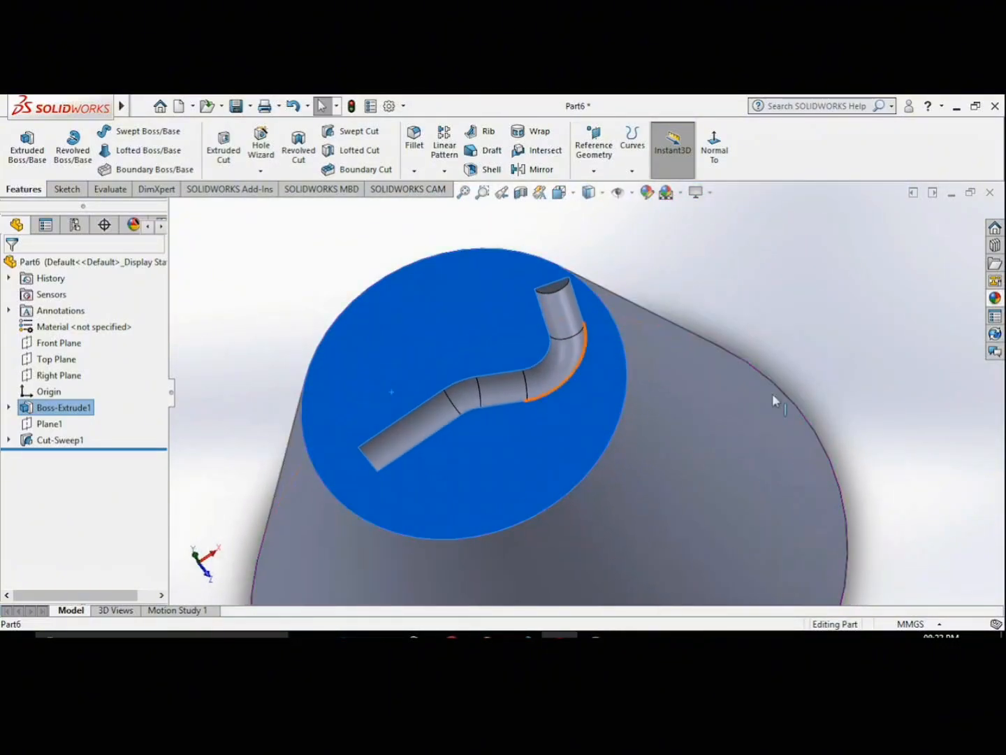
scroll(515, 444, down, 3)
middle_drag(513, 444, 619, 512)
scroll(562, 456, up, 4)
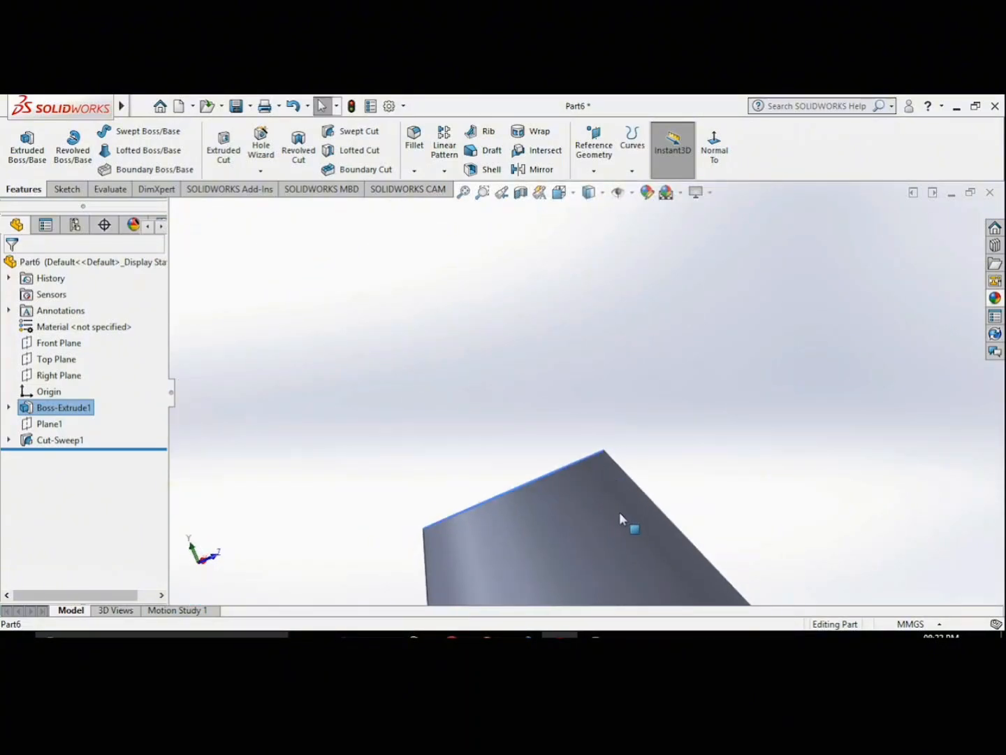